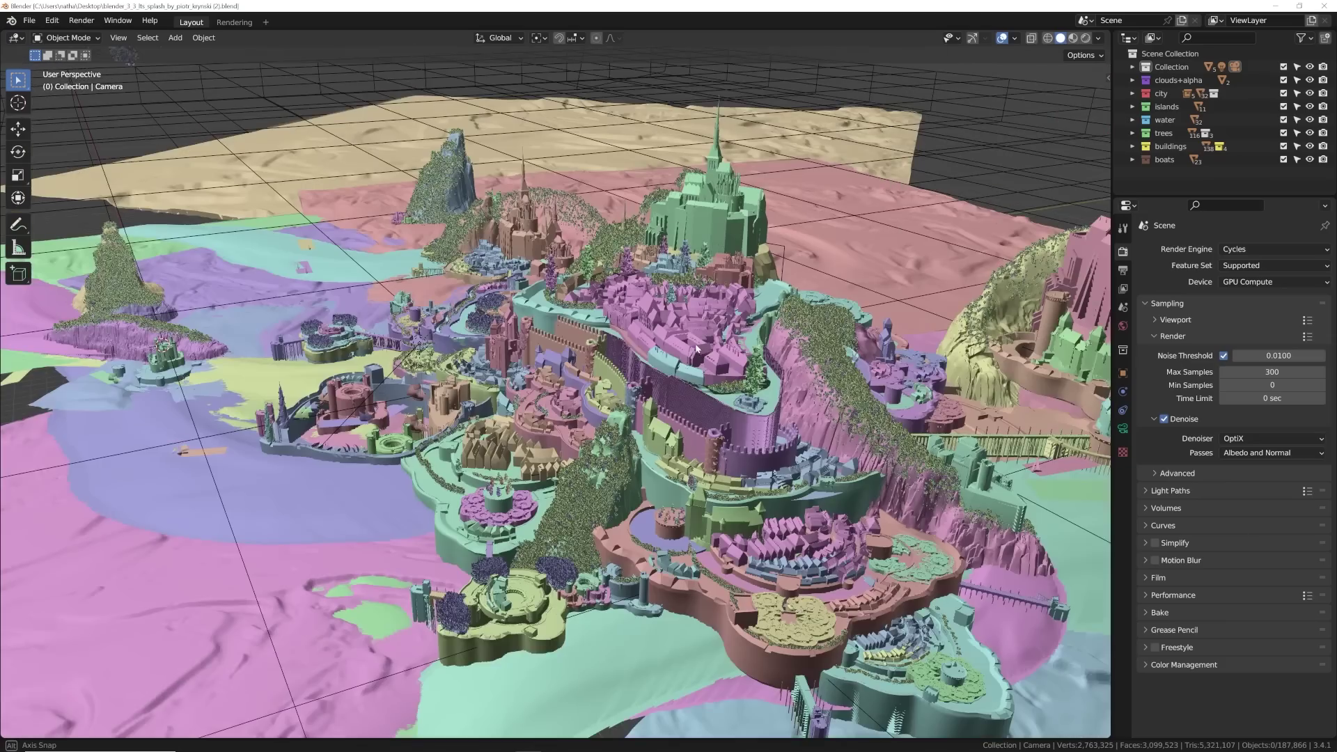
Preview the city in Rendered shading and raise the Grassblade density to 70.89
{"action": "scroll", "coordinate": [724, 351], "scroll_direction": "up", "scroll_amount": 10}
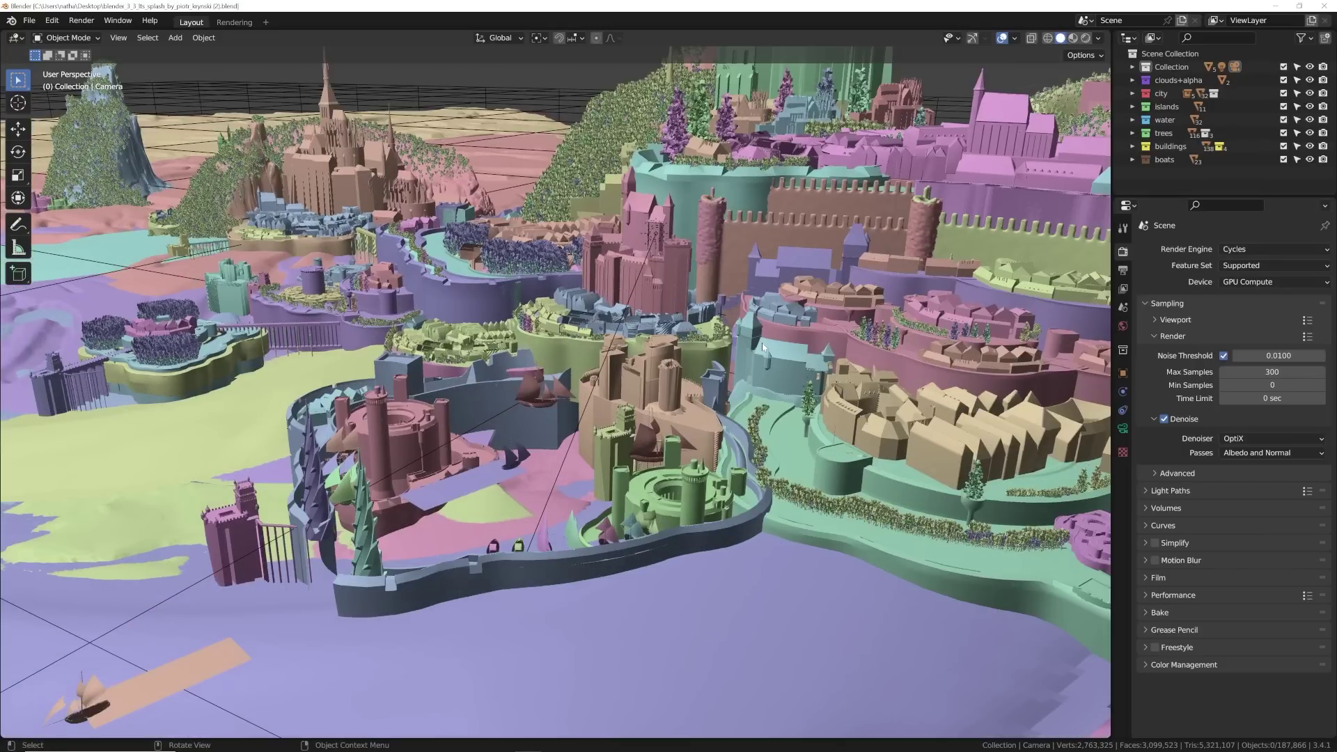
{"action": "left_click", "coordinate": [1086, 38]}
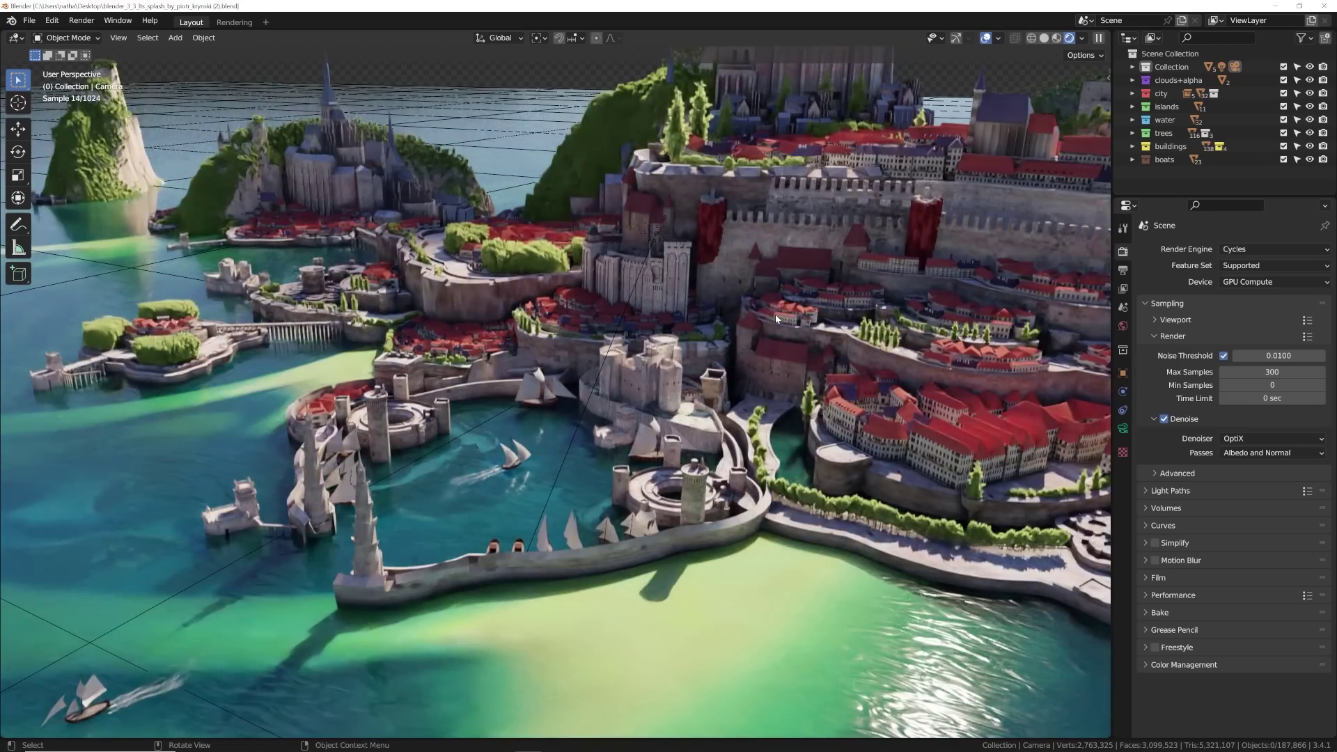
{"action": "middle_click_drag", "start_coordinate": [775, 315], "coordinate": [701, 322]}
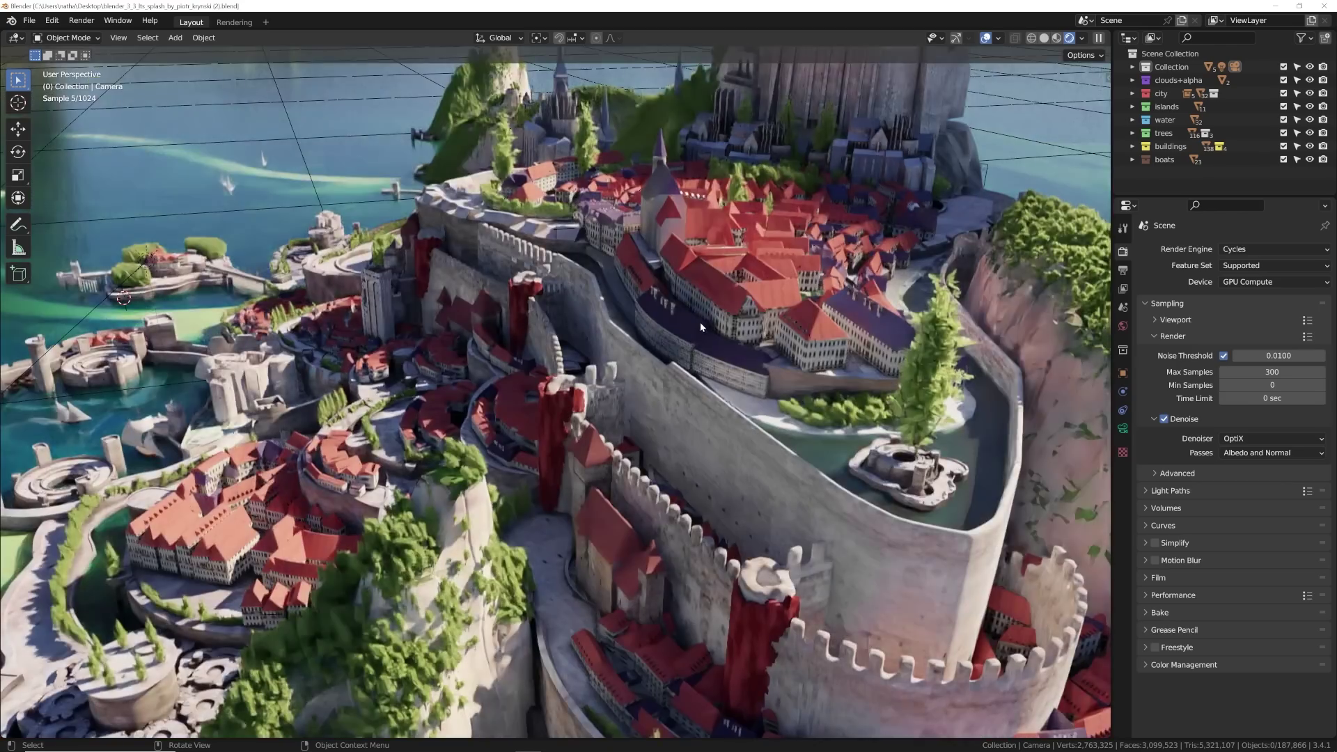
{"action": "scroll", "coordinate": [689, 330], "scroll_direction": "down", "scroll_amount": 8}
{"action": "mouse_move", "coordinate": [540, 422]}
{"action": "middle_mouse_down"}
{"action": "mouse_move", "coordinate": [624, 384]}
{"action": "mouse_move", "coordinate": [799, 379]}
{"action": "mouse_move", "coordinate": [899, 405]}
{"action": "middle_mouse_up"}
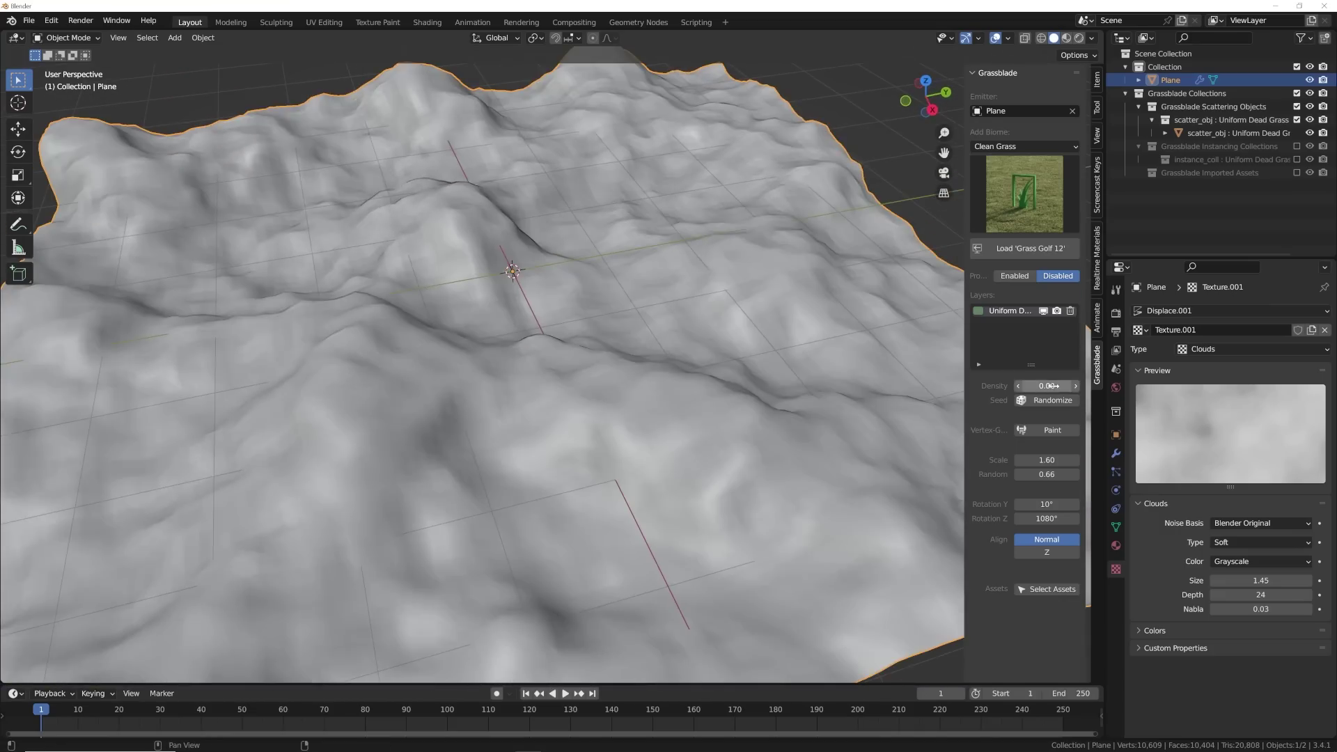
{"action": "left_click_drag", "start_coordinate": [1050, 386], "coordinate": [1105, 386]}
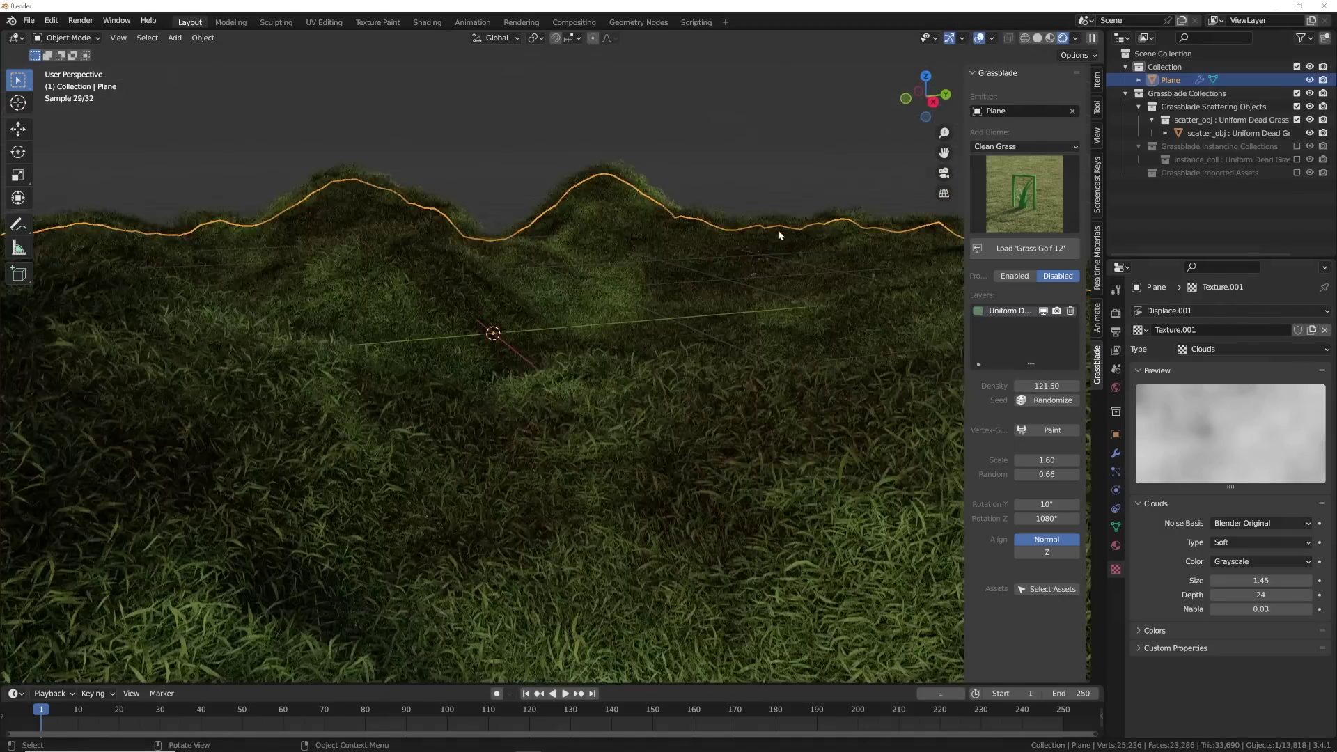
{"action": "middle_click_drag", "start_coordinate": [776, 230], "coordinate": [641, 247]}
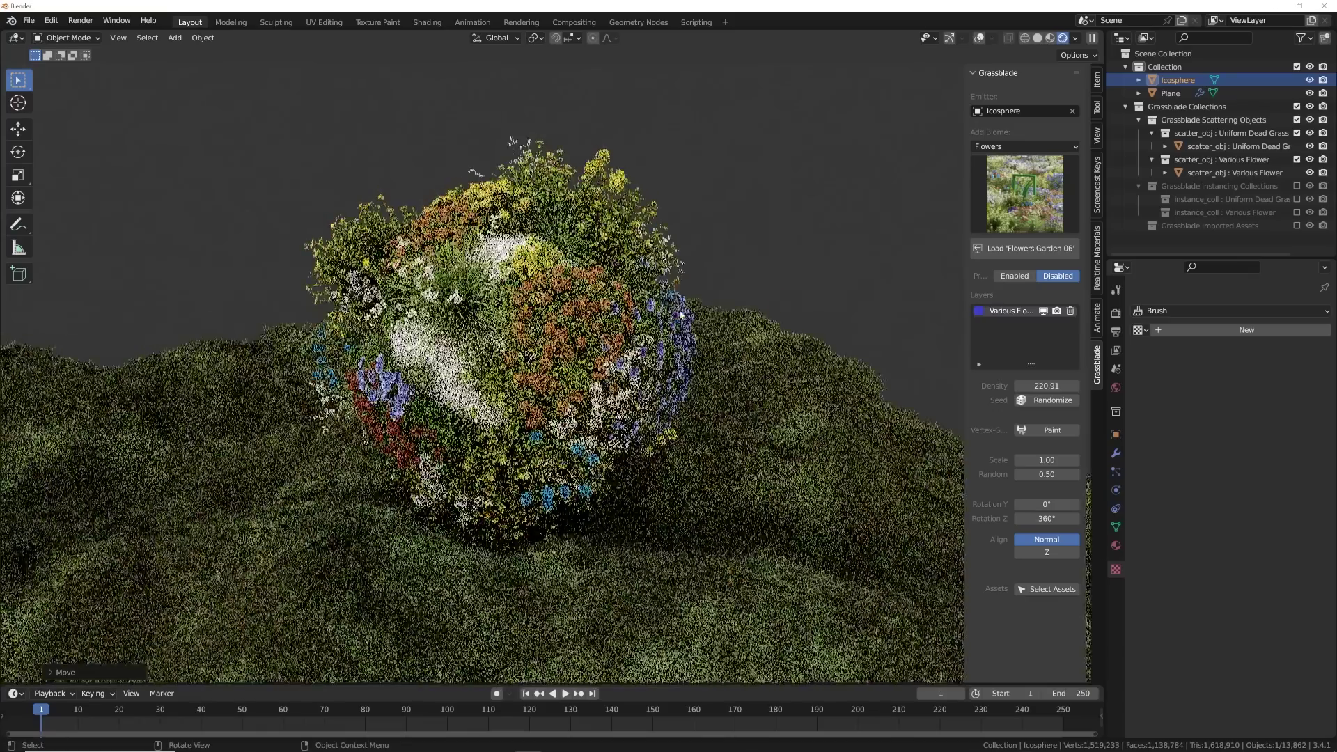
Orbit around the flower-covered icosphere
{"action": "middle_click_drag", "start_coordinate": [664, 323], "coordinate": [764, 346]}
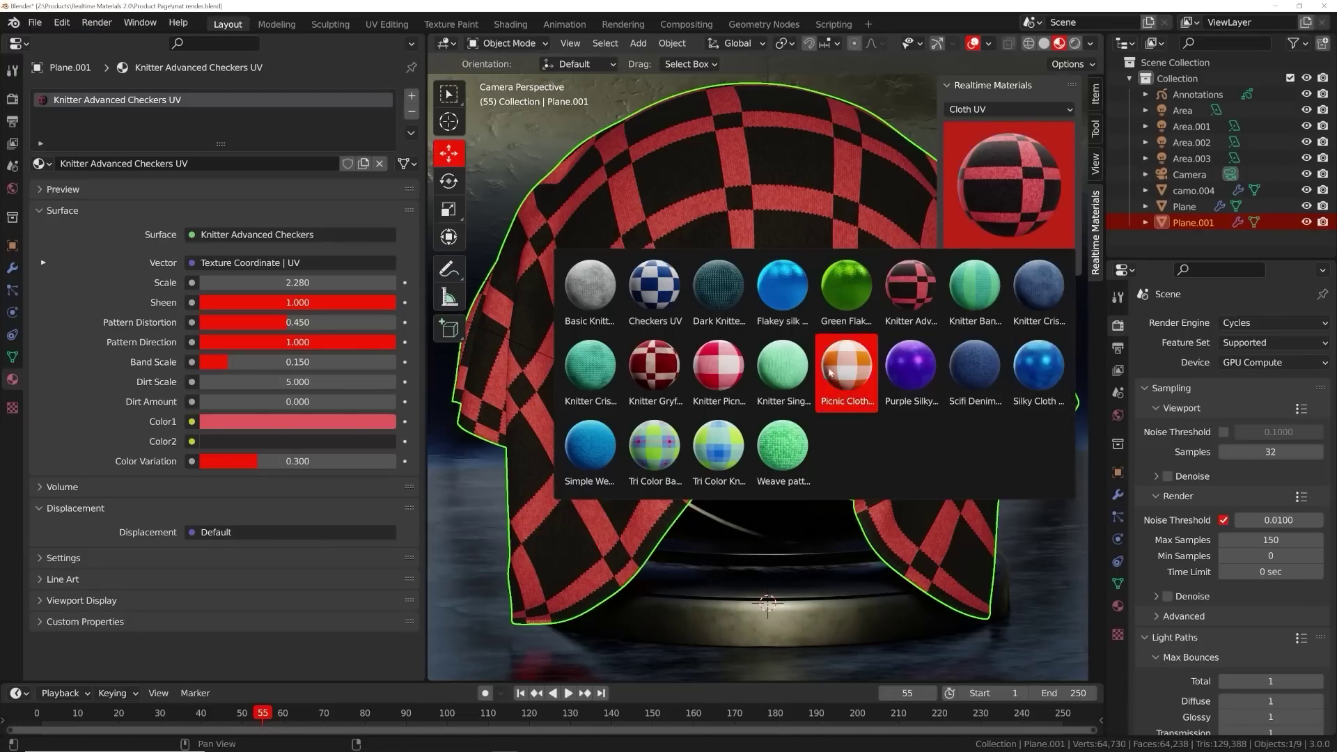
Apply Knitter Picnic Cloth UV to the cloth, adjust its Color1, and darken the Dirty Asphalt colour
{"action": "left_click", "coordinate": [723, 383]}
{"action": "left_click", "coordinate": [999, 262]}
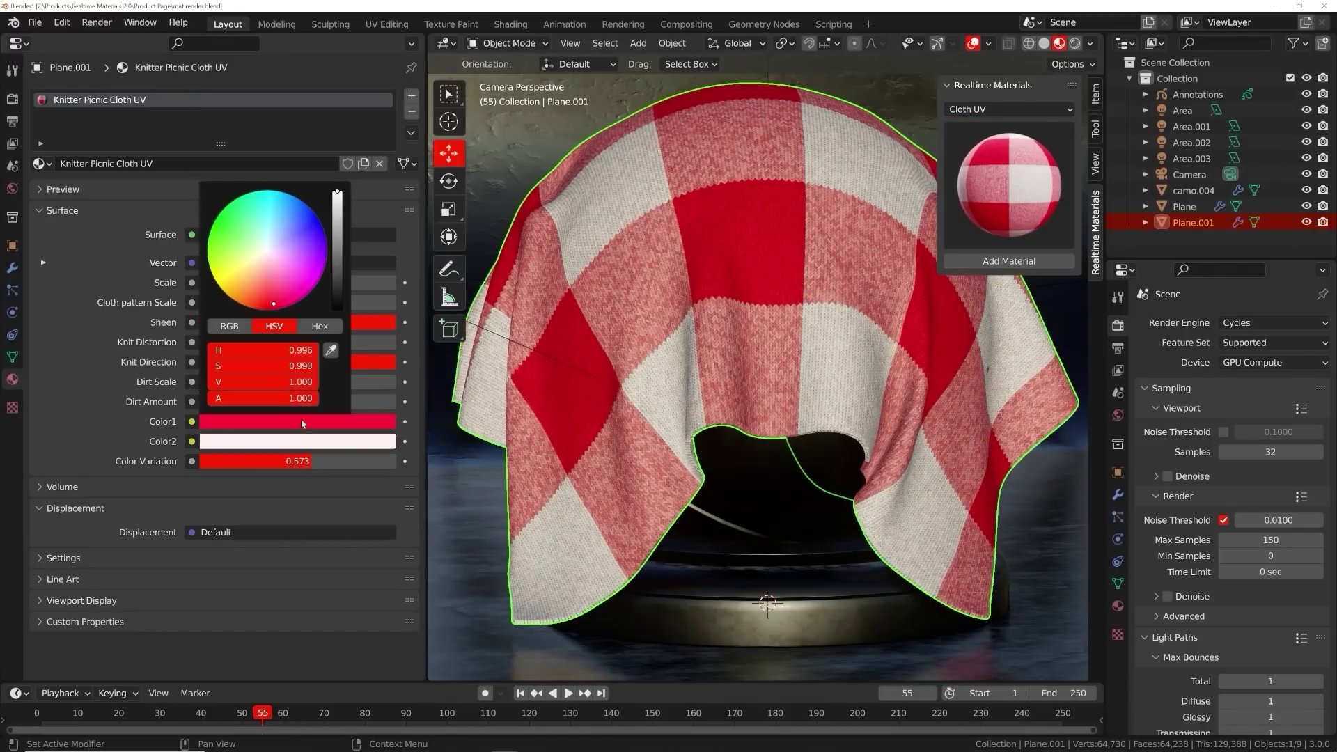
{"action": "left_click_drag", "start_coordinate": [264, 310], "coordinate": [245, 301]}
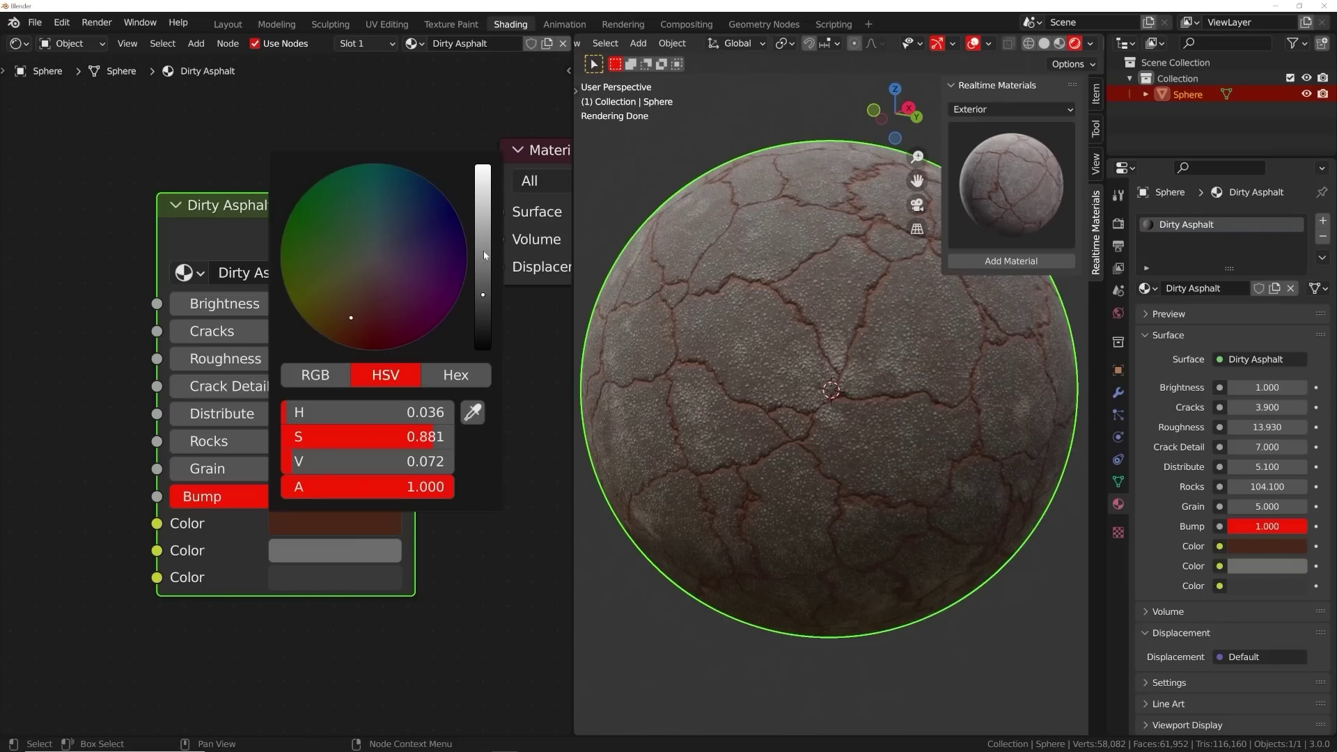
{"action": "left_click_drag", "start_coordinate": [478, 111], "coordinate": [478, 282]}
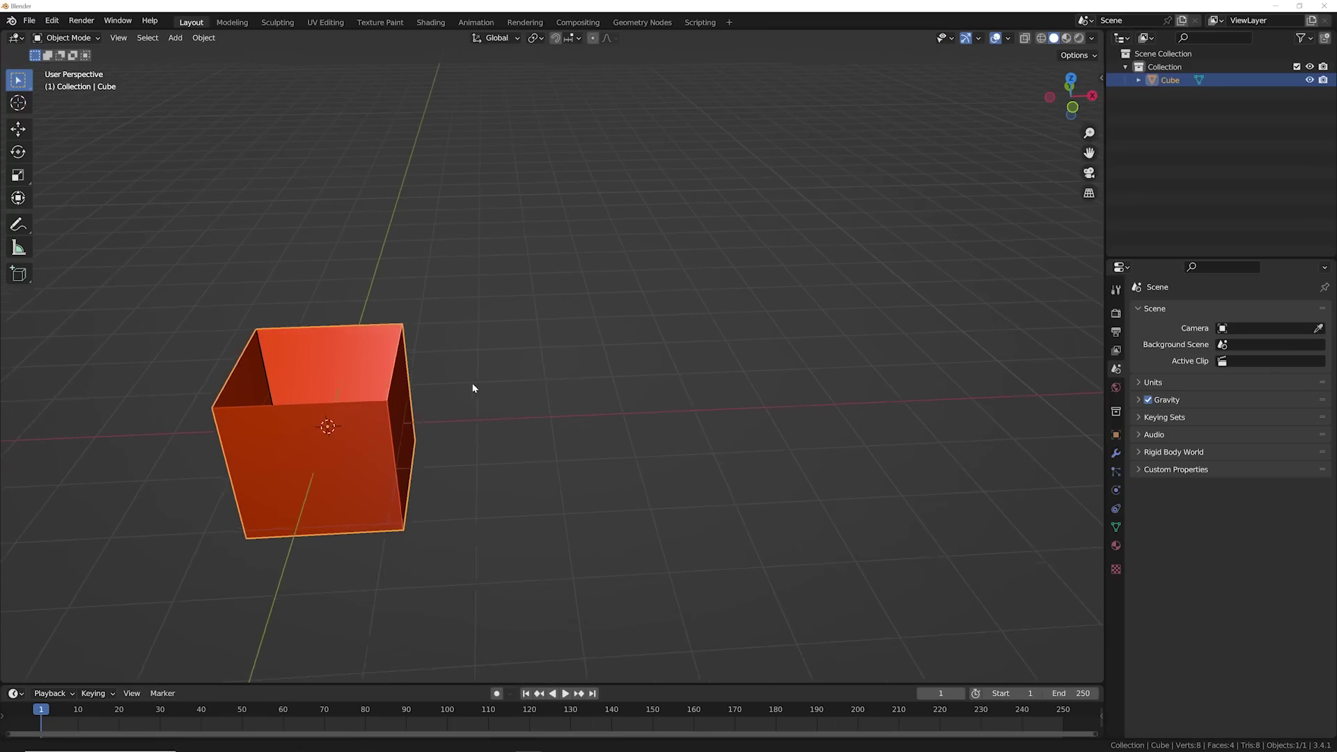
{"action": "key", "text": "shift+d"}
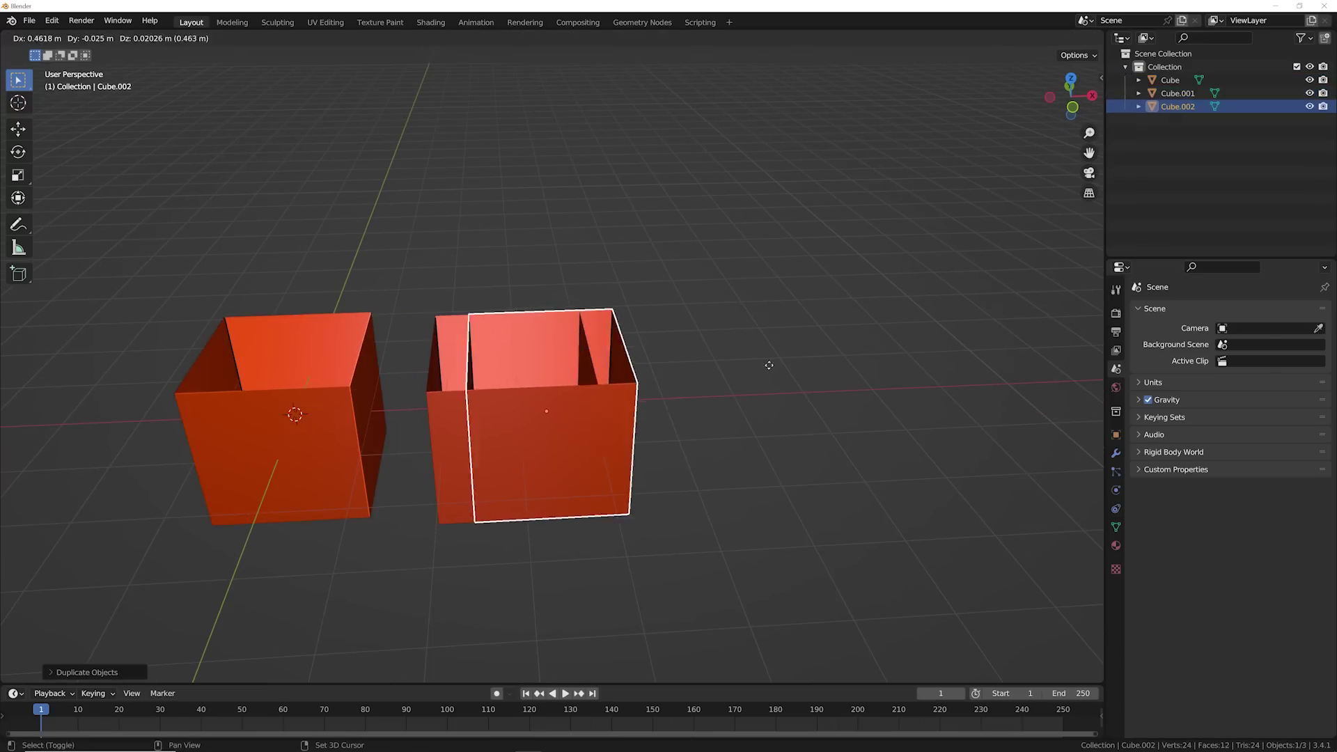
Scatter independent Shift+D copies of the box across the back and front of the viewport
{"action": "left_click", "coordinate": [973, 358]}
{"action": "key", "text": "shift+d"}
{"action": "left_click", "coordinate": [857, 115]}
{"action": "key", "text": "shift+d"}
{"action": "left_click", "coordinate": [492, 128]}
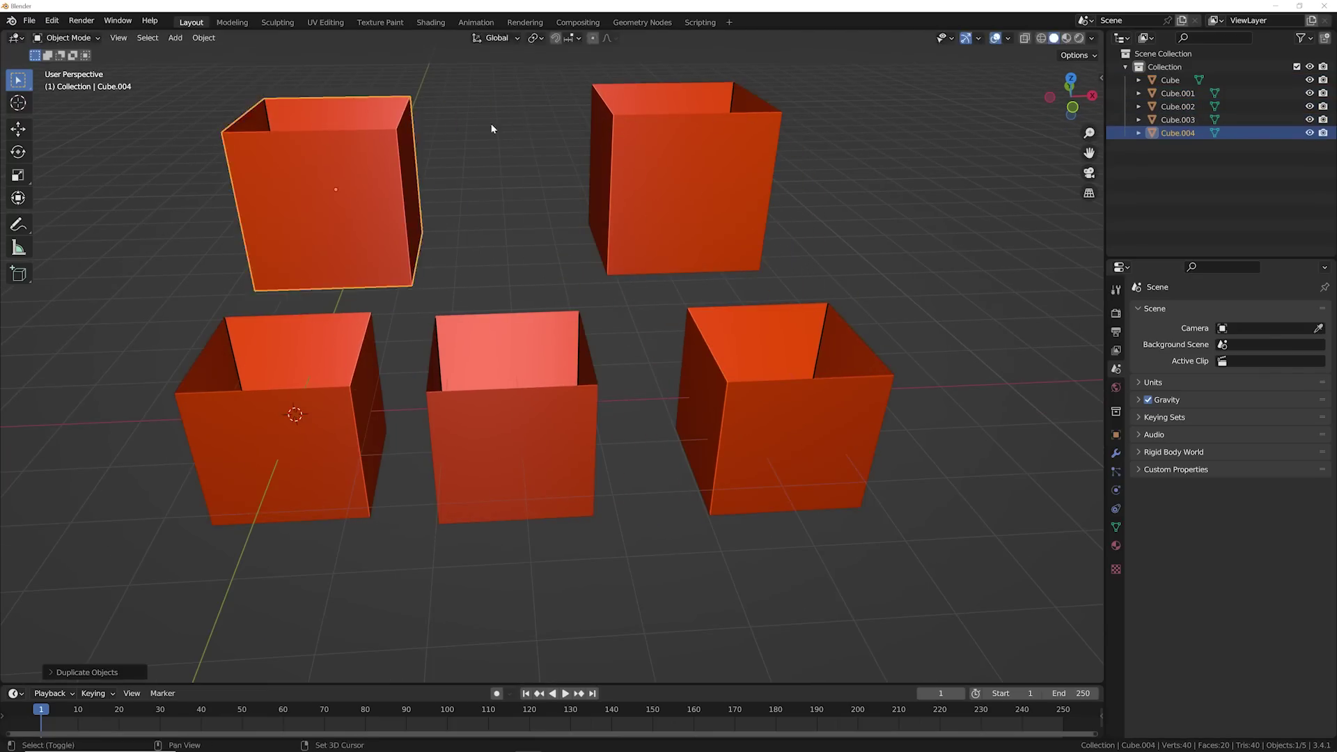
{"action": "key", "text": "shift+d"}
{"action": "left_click", "coordinate": [441, 627]}
{"action": "key", "text": "shift+d"}
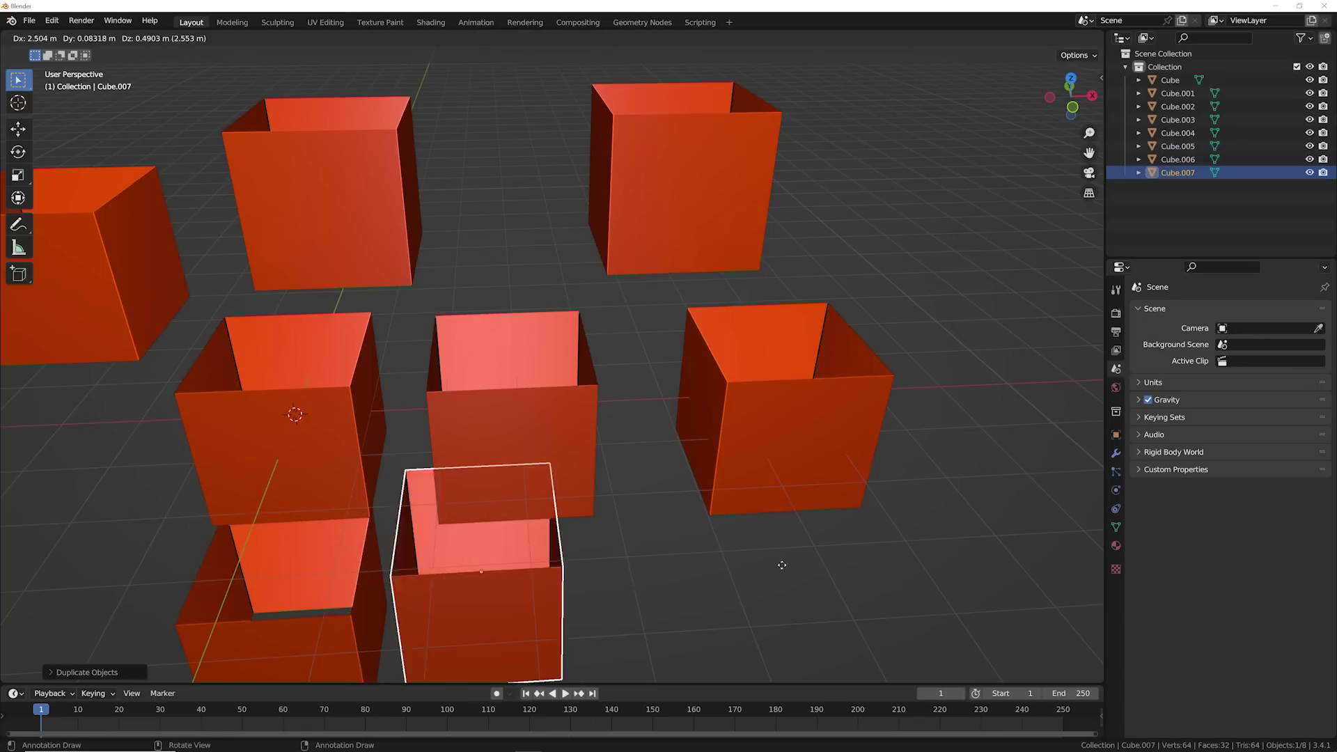
{"action": "left_click", "coordinate": [807, 602]}
{"action": "key", "text": "shift+d"}
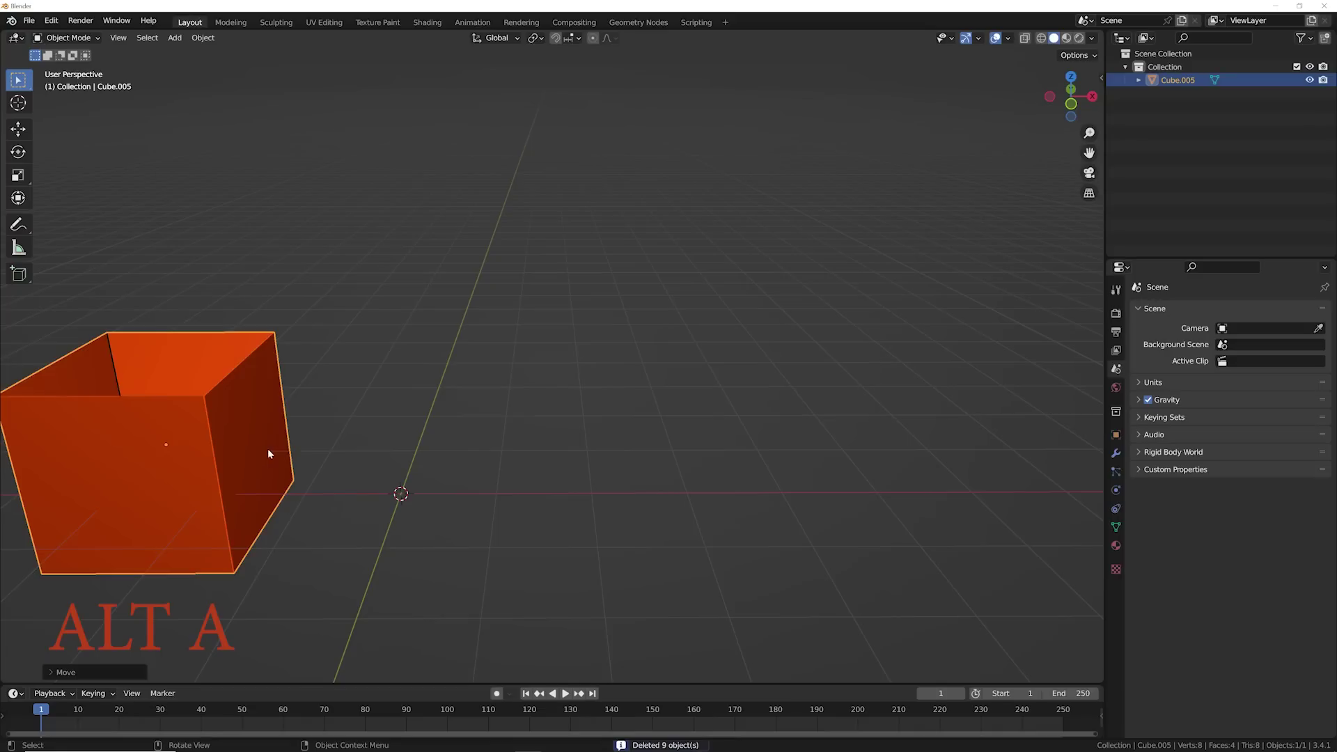
Place eight Alt+D linked copies of the box in a back row and a front row
{"action": "key", "text": "alt+d"}
{"action": "left_click", "coordinate": [328, 85]}
{"action": "key", "text": "alt+d"}
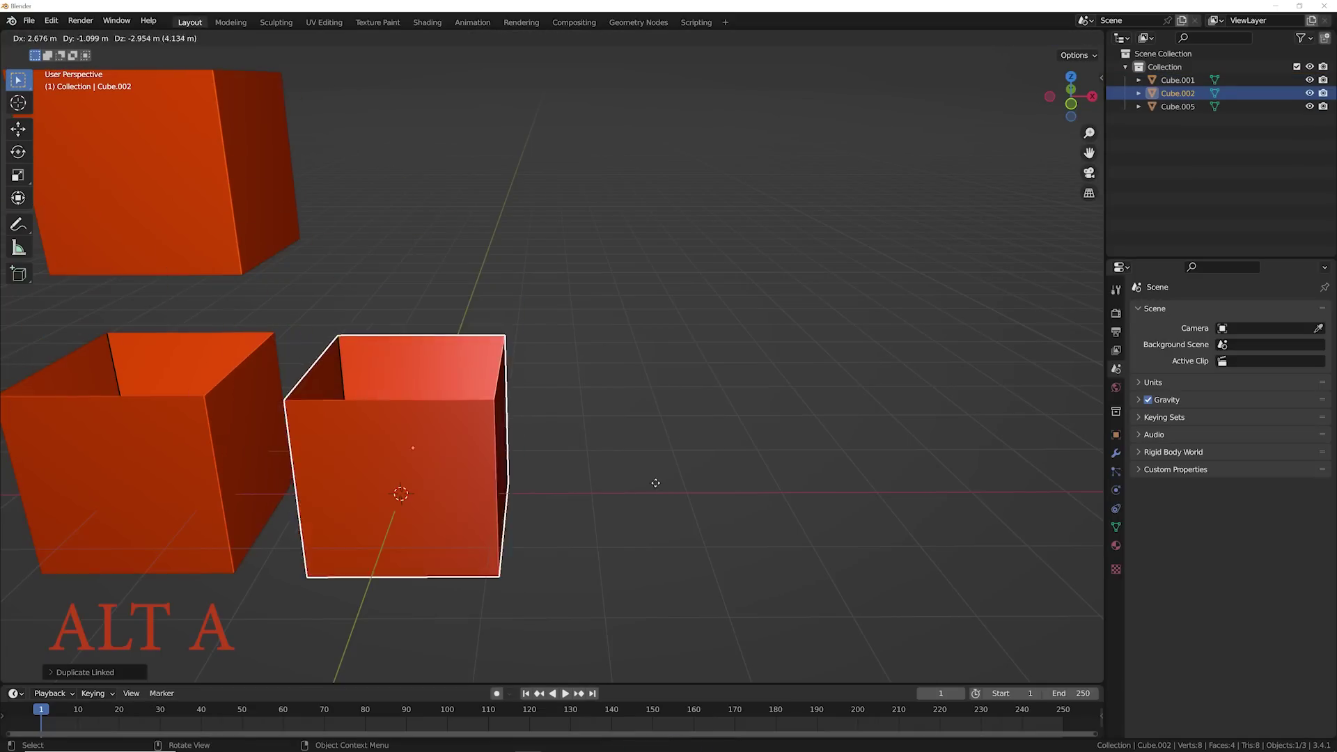
{"action": "left_click", "coordinate": [657, 481]}
{"action": "key", "text": "alt+d"}
{"action": "left_click", "coordinate": [654, 186]}
{"action": "key", "text": "alt+d"}
{"action": "left_click", "coordinate": [801, 418]}
{"action": "key", "text": "alt+d"}
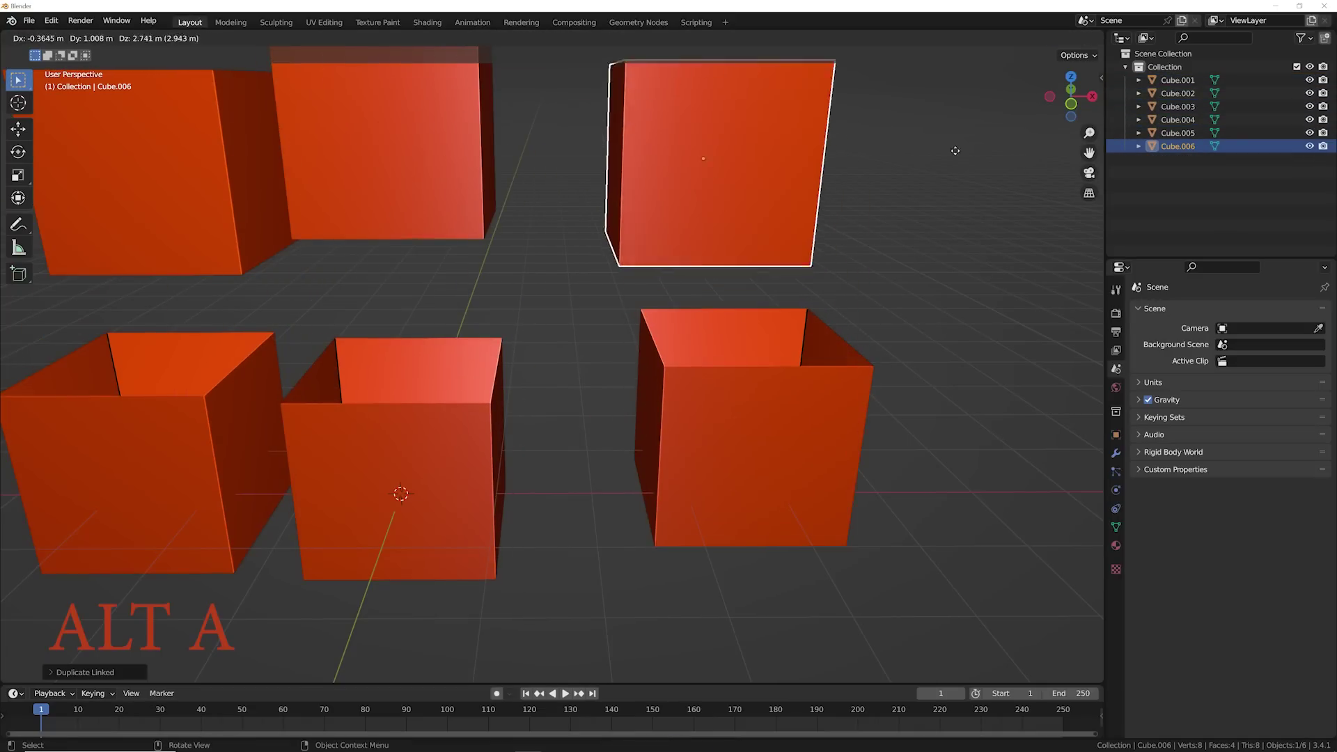
{"action": "left_click", "coordinate": [146, 436]}
{"action": "left_click", "coordinate": [808, 599]}
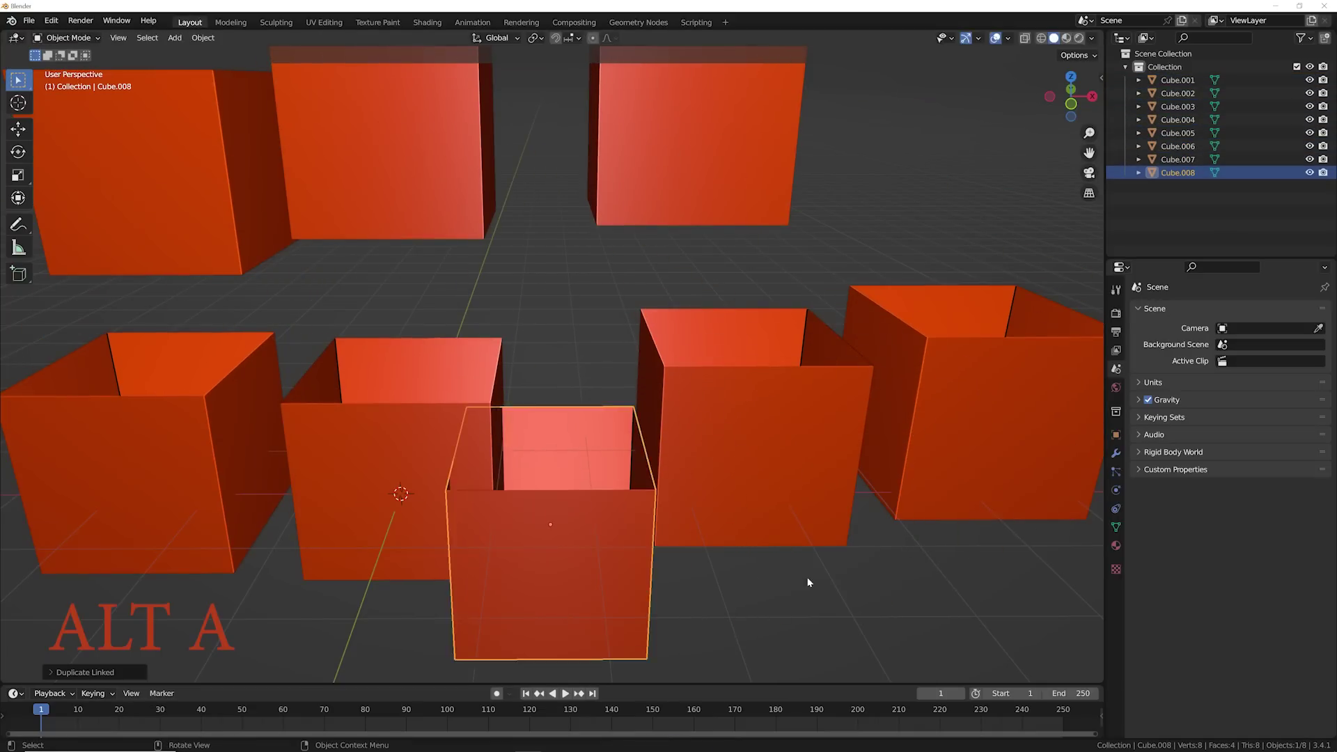
{"action": "key", "text": "alt+d"}
{"action": "left_click", "coordinate": [693, 279]}
{"action": "key", "text": "alt+d"}
{"action": "left_click", "coordinate": [1050, 311]}
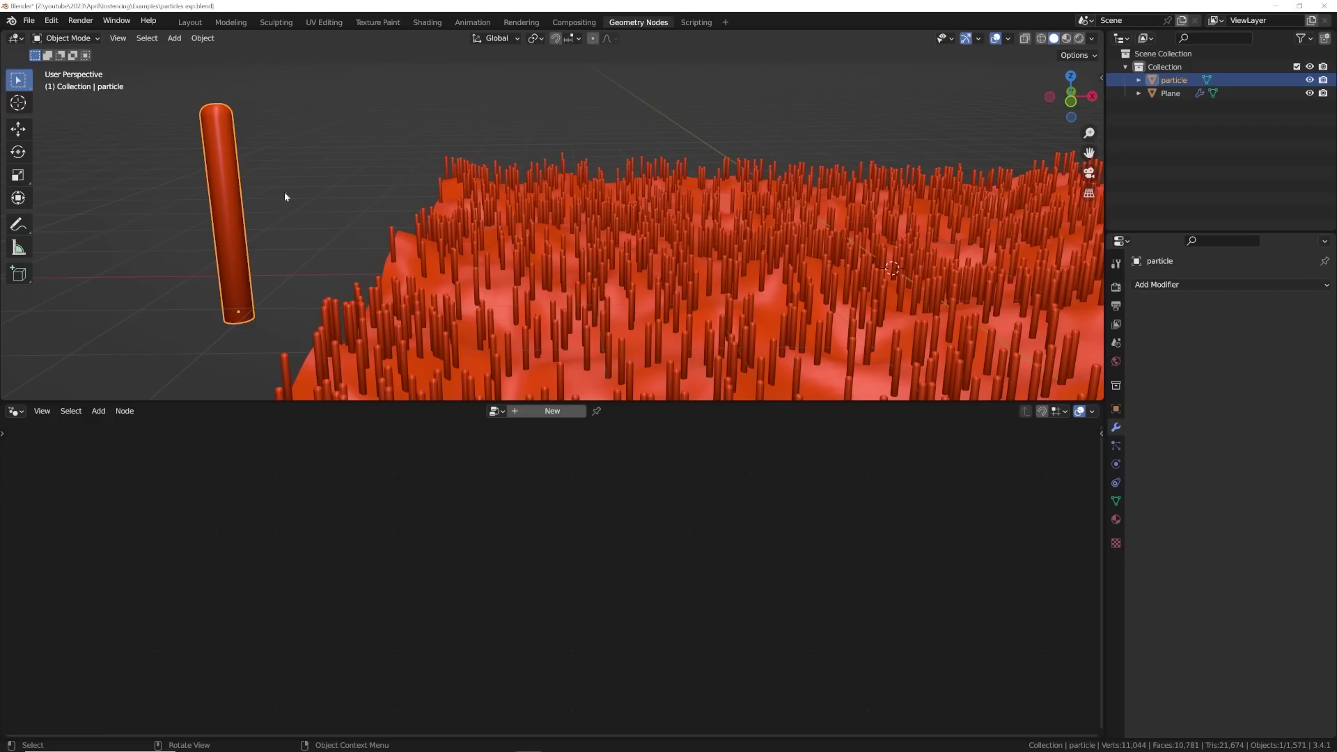
Move the pillar beside the terrain and bend its top to one side
{"action": "key", "text": "g"}
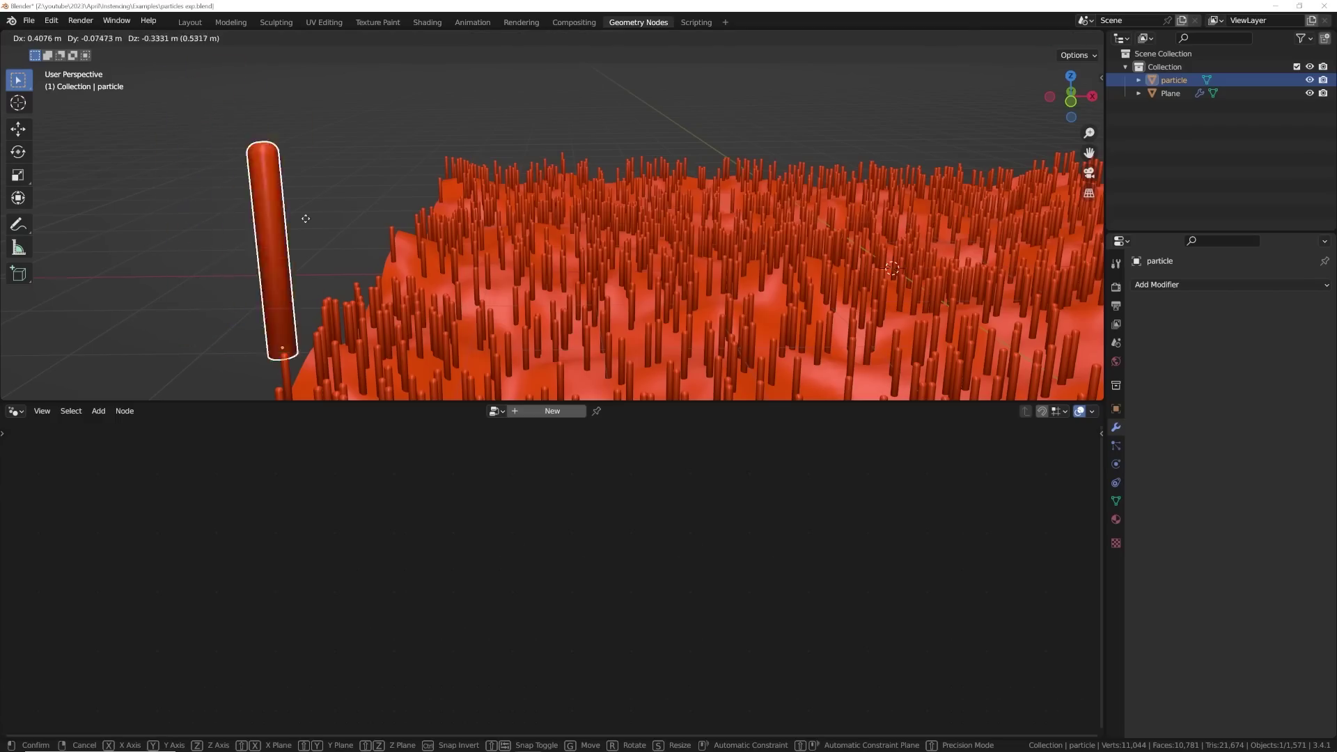
{"action": "middle_click_drag", "start_coordinate": [681, 331], "coordinate": [684, 303]}
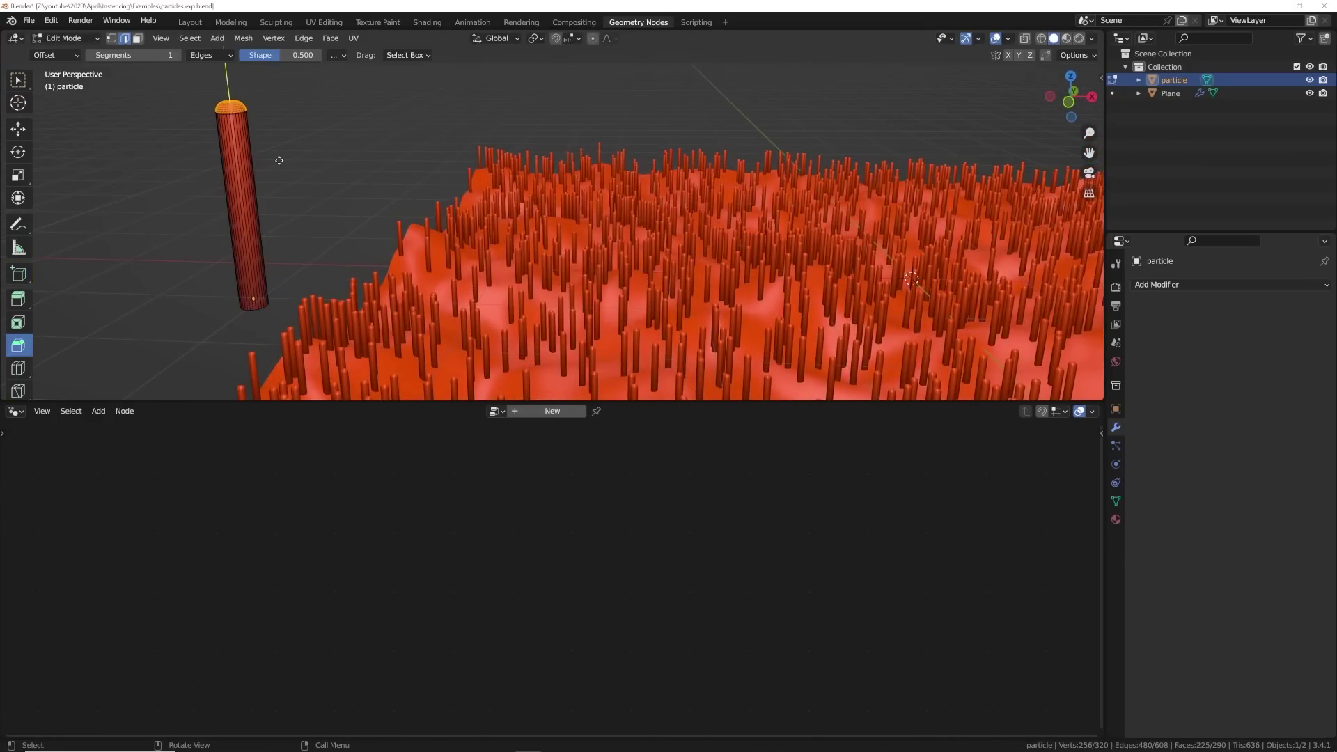
{"action": "key", "text": "g"}
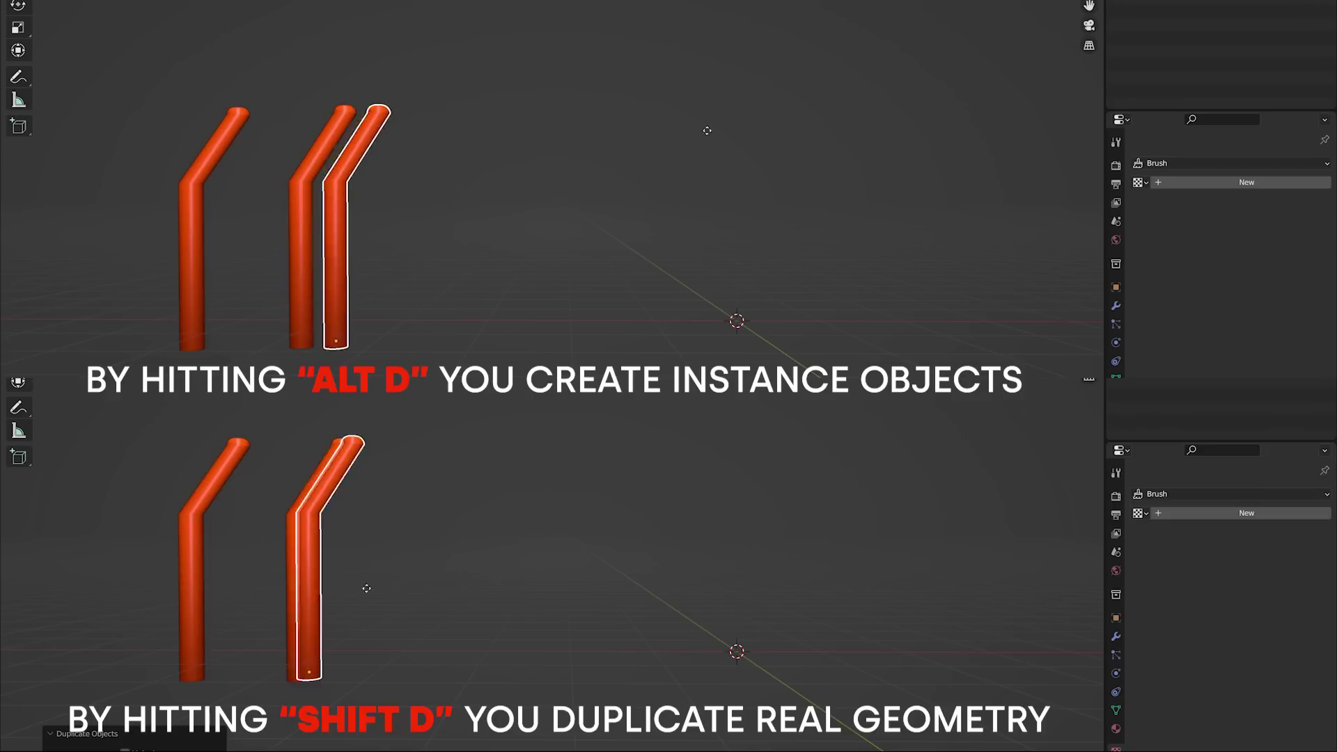
Duplicate the pillar and place the copies beside the instanced terrain
{"action": "key", "text": "shift+d"}
{"action": "left_click", "coordinate": [799, 140]}
{"action": "left_click", "coordinate": [460, 593]}
Move a pillar top in Edit Mode, remove the extra pillars, and duplicate the icosphere
{"action": "key", "text": "Tab"}
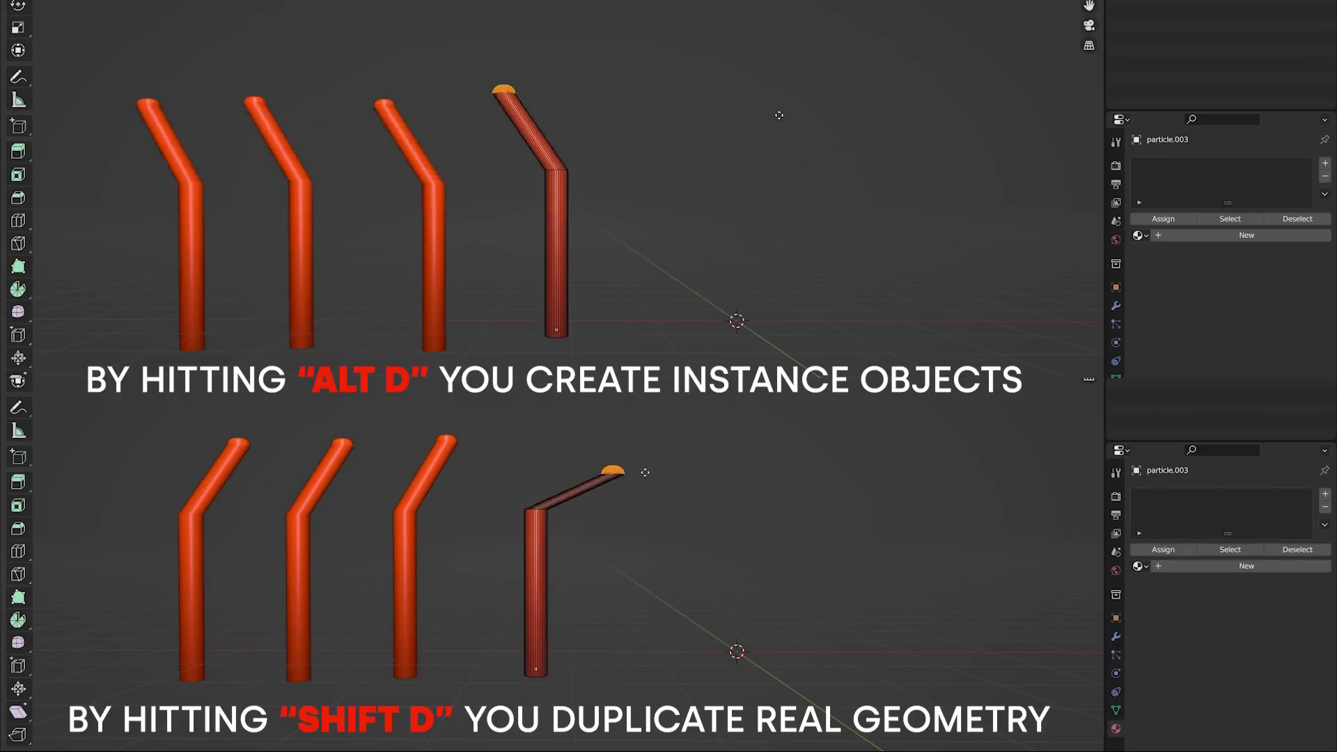
{"action": "left_click", "coordinate": [861, 114]}
{"action": "key", "text": "Tab"}
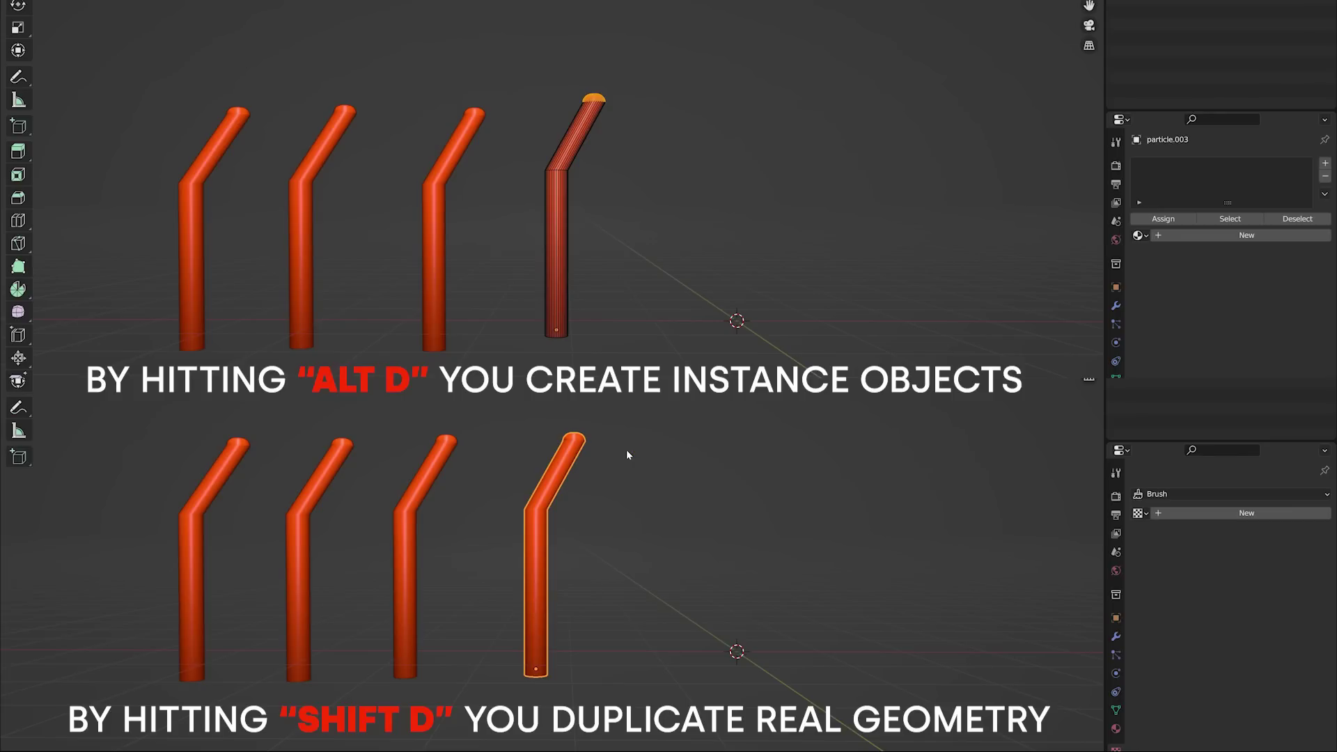
{"action": "key", "text": "ctrl+z"}
{"action": "key", "text": "ctrl+z"}
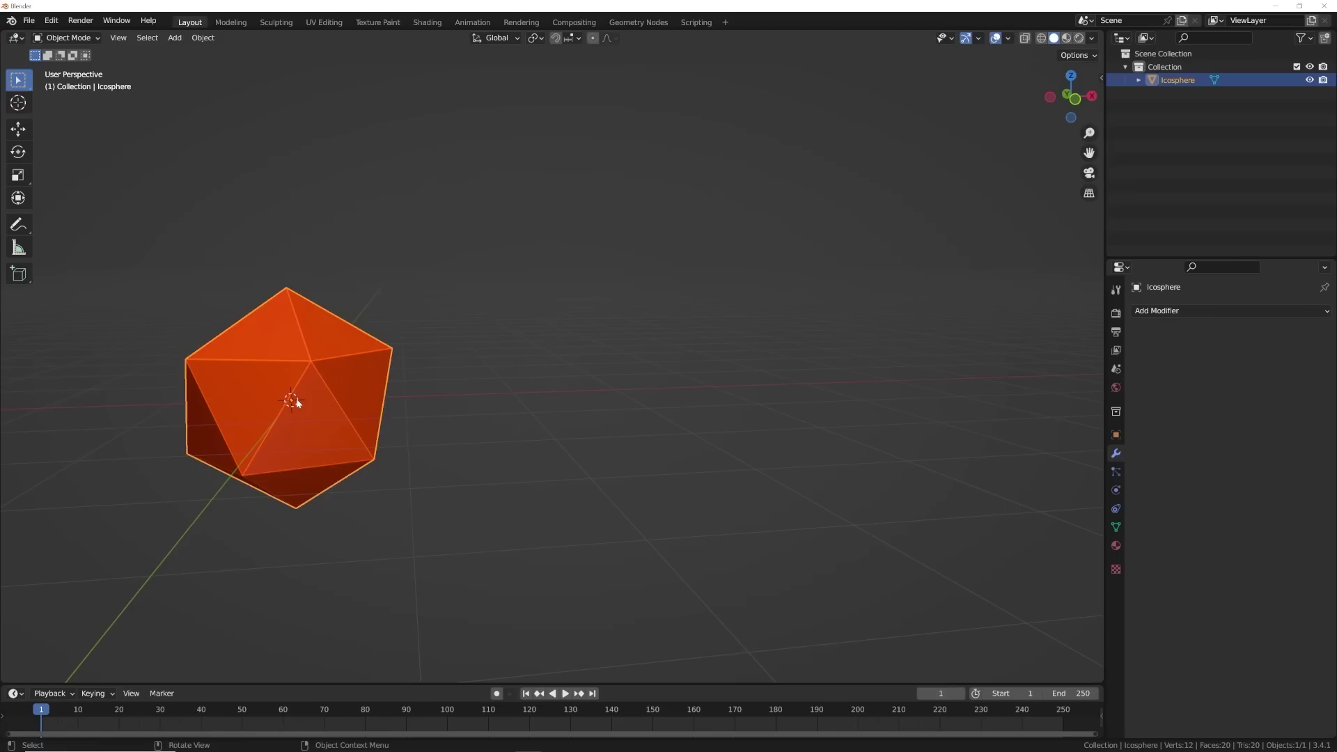
{"action": "key", "text": "shift+d"}
Place two linked icosphere copies, one in the middle and one on the right
{"action": "left_click", "coordinate": [560, 418]}
{"action": "key", "text": "alt+d"}
{"action": "left_click", "coordinate": [862, 405]}
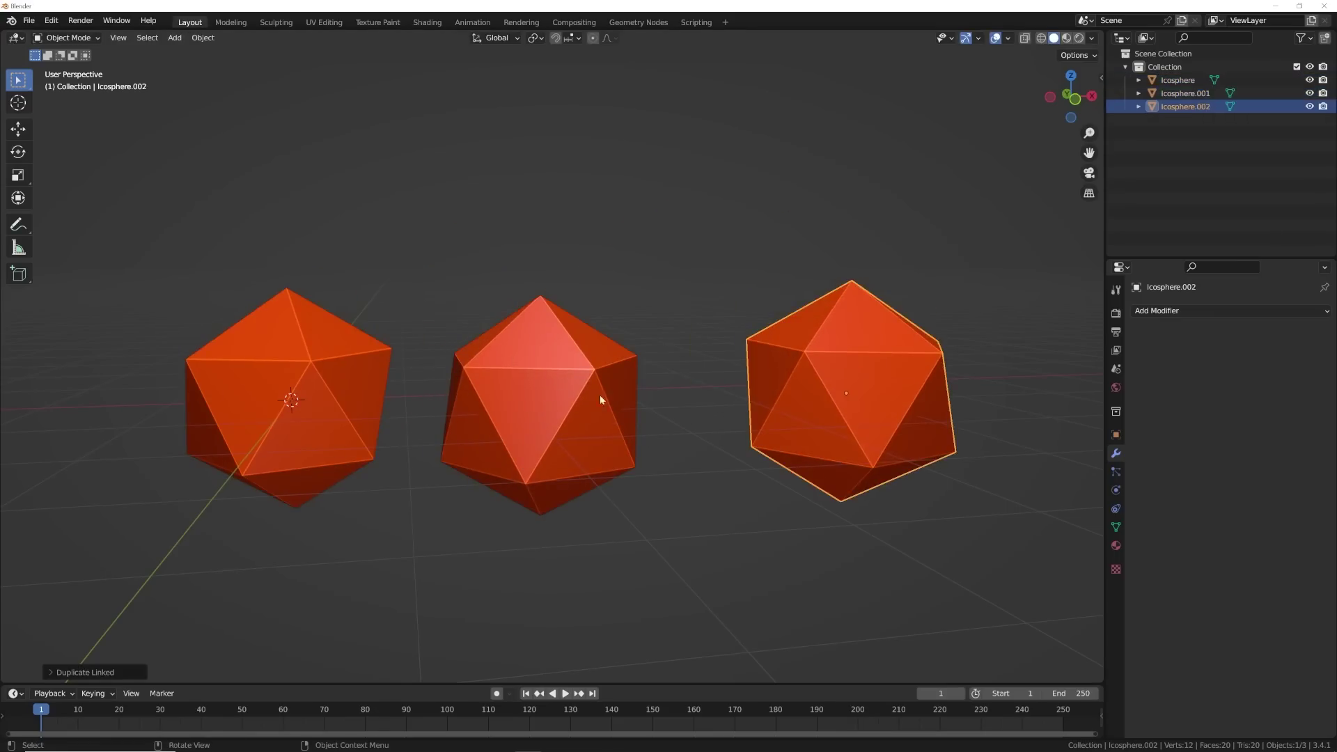
Give the middle icosphere a Wireframe modifier with thicker struts
{"action": "left_click", "coordinate": [1160, 312]}
{"action": "left_click", "coordinate": [1094, 604]}
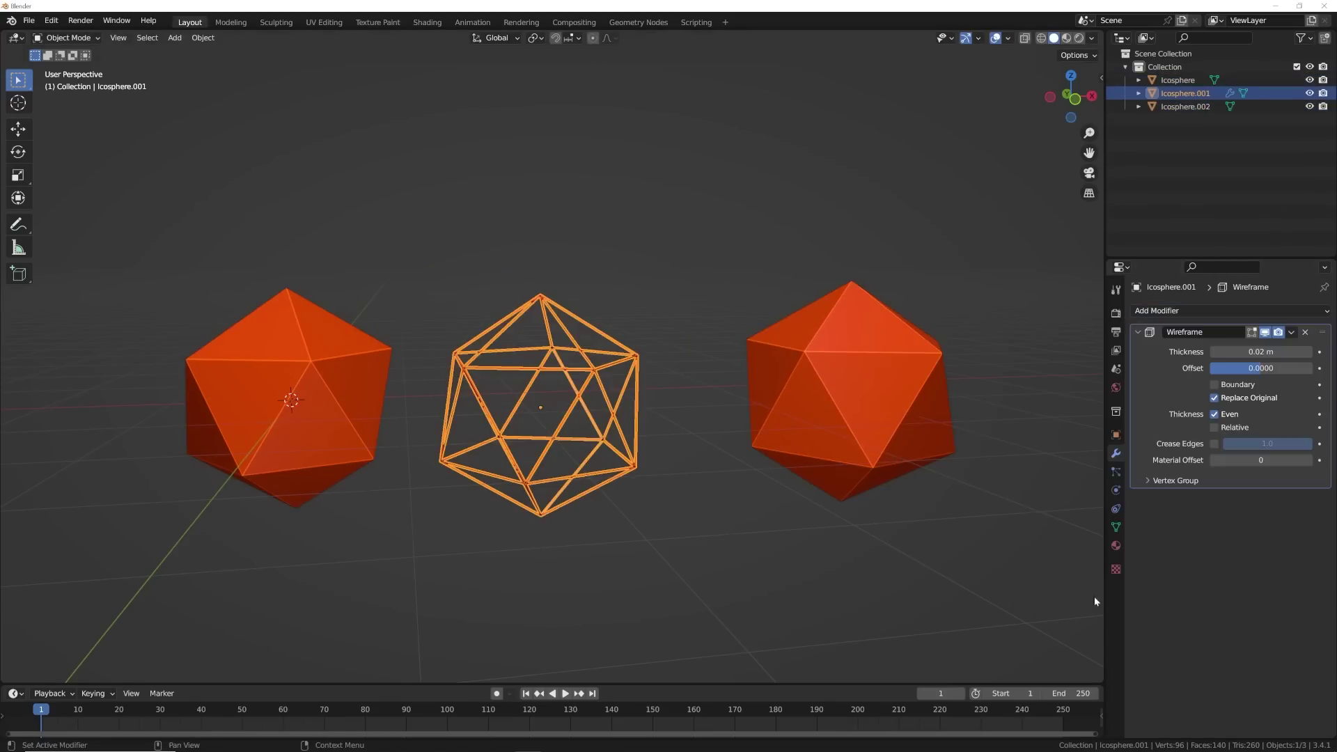
{"action": "left_click_drag", "start_coordinate": [1260, 352], "coordinate": [1289, 352]}
Add a Simple Deform twist to the right icosphere and increase its angle
{"action": "left_click", "coordinate": [972, 377]}
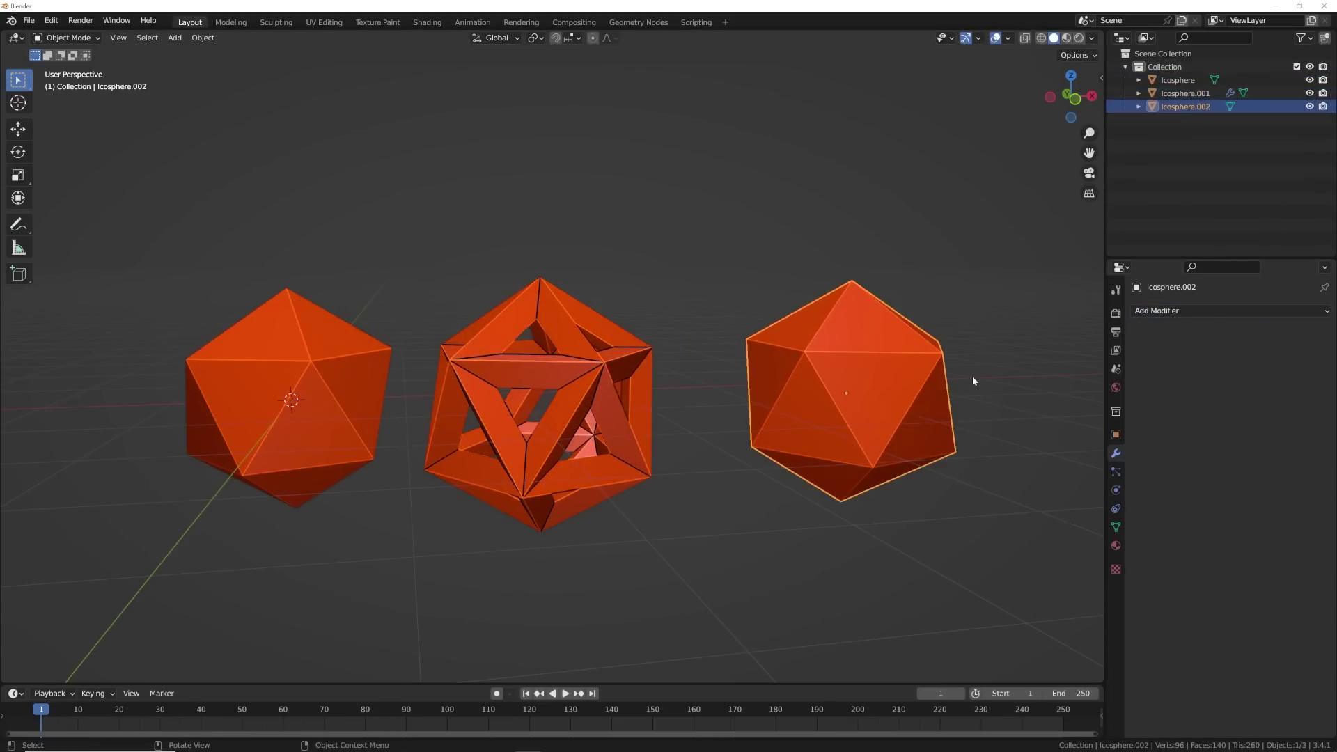
{"action": "left_click", "coordinate": [1225, 311]}
{"action": "left_click", "coordinate": [1188, 476]}
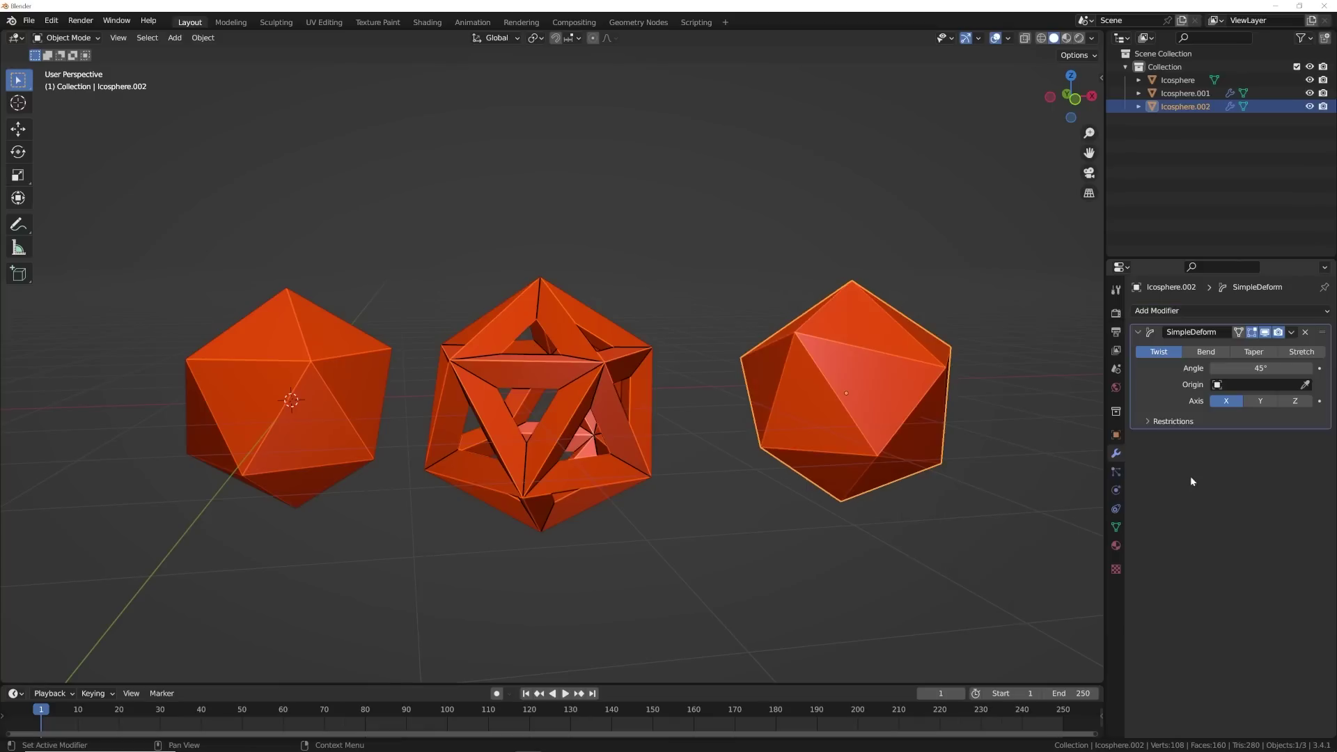
{"action": "left_click_drag", "start_coordinate": [1257, 371], "coordinate": [1317, 371]}
Pull one vertex of the left icosphere up into a spike in Edit Mode
{"action": "left_click", "coordinate": [320, 402]}
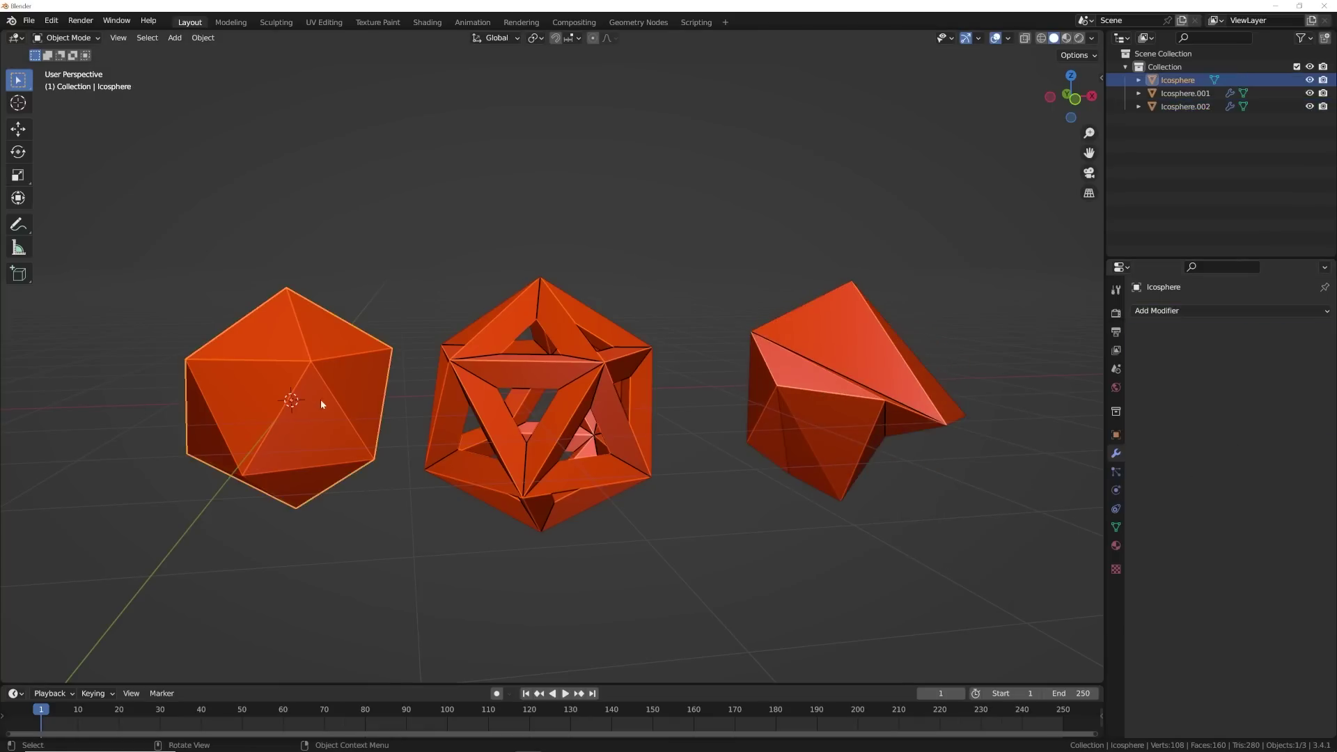
{"action": "key", "text": "Tab"}
{"action": "left_click", "coordinate": [310, 362]}
{"action": "key", "text": "g"}
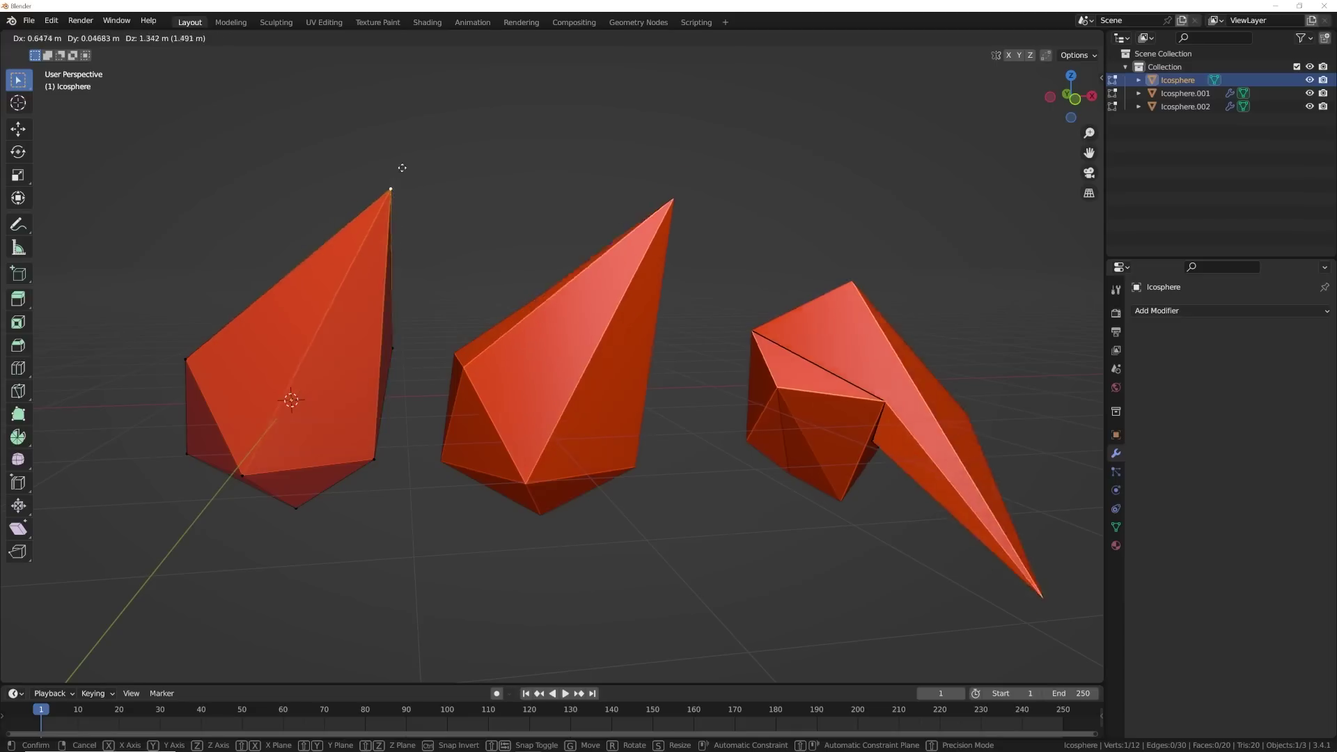
{"action": "left_click", "coordinate": [467, 151]}
{"action": "key", "text": "Tab"}
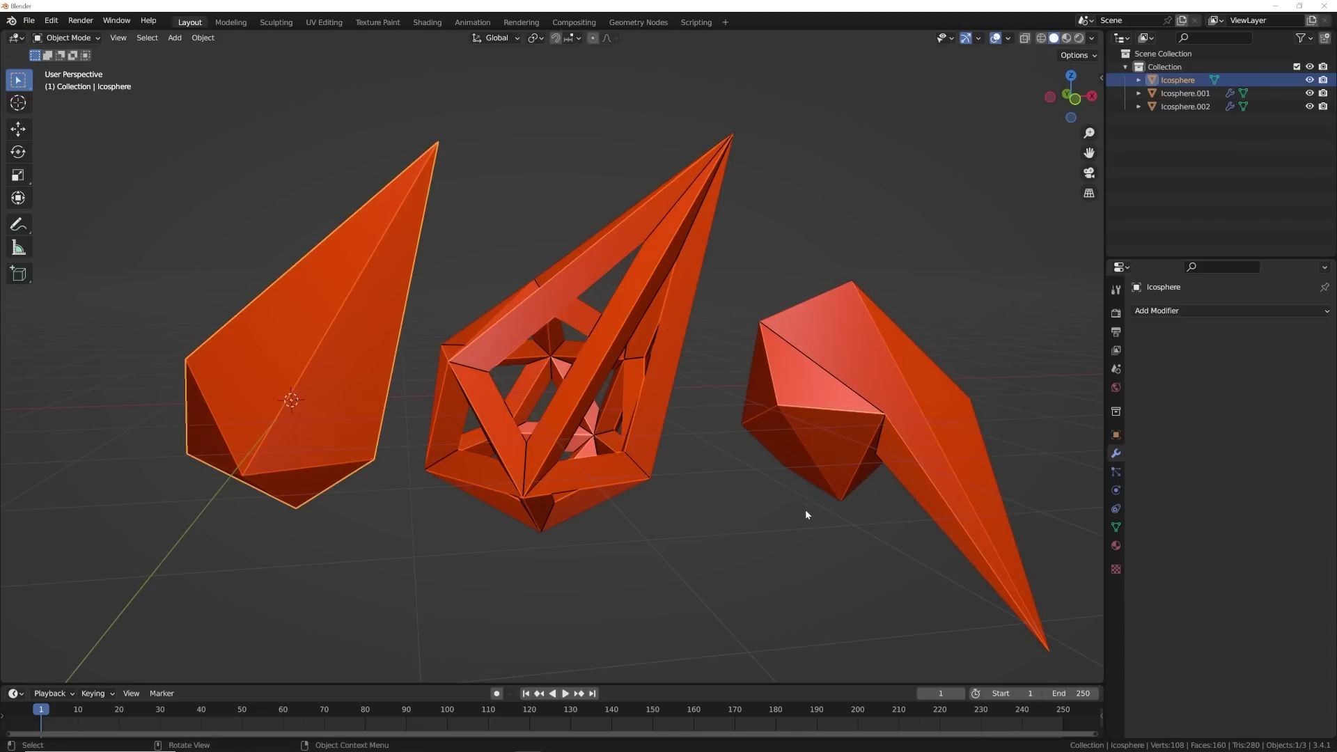
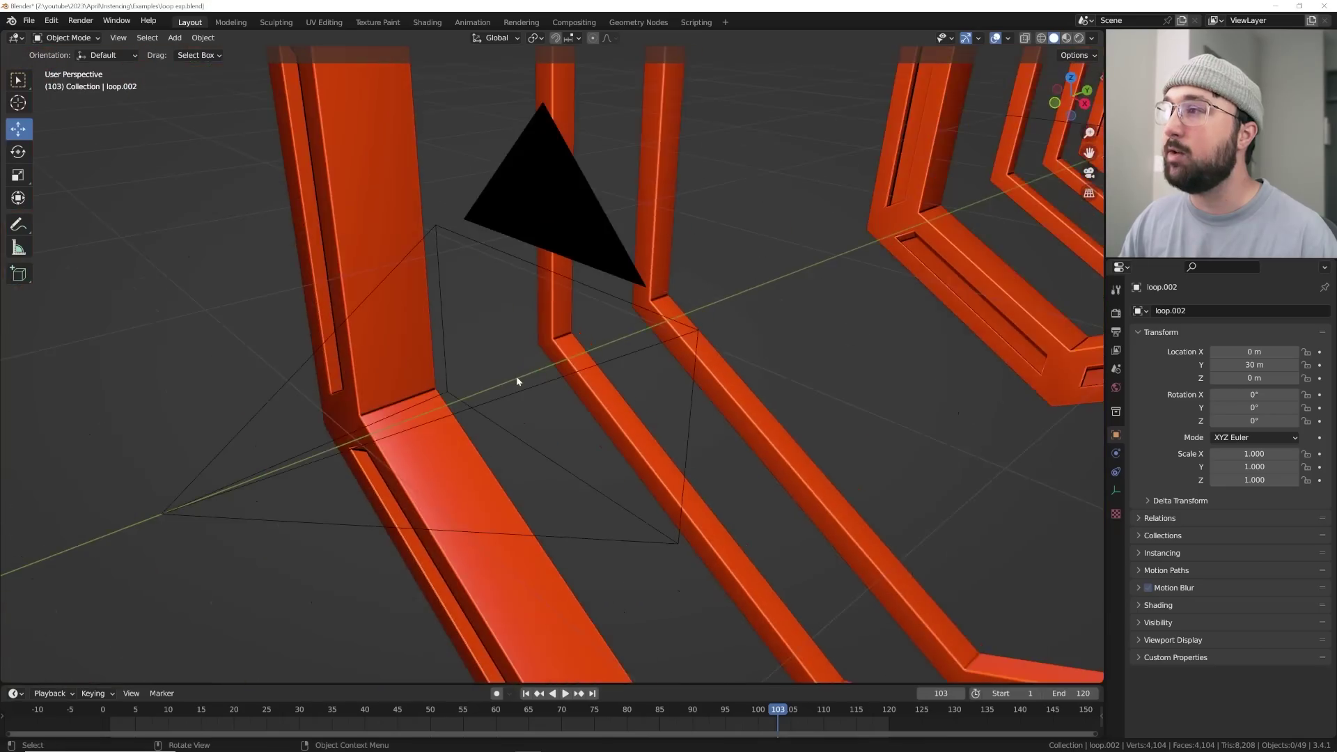
Inspect the row of loop instances, selecting loop through loop.004 along the way
{"action": "scroll", "coordinate": [448, 384], "scroll_direction": "up", "scroll_amount": 2}
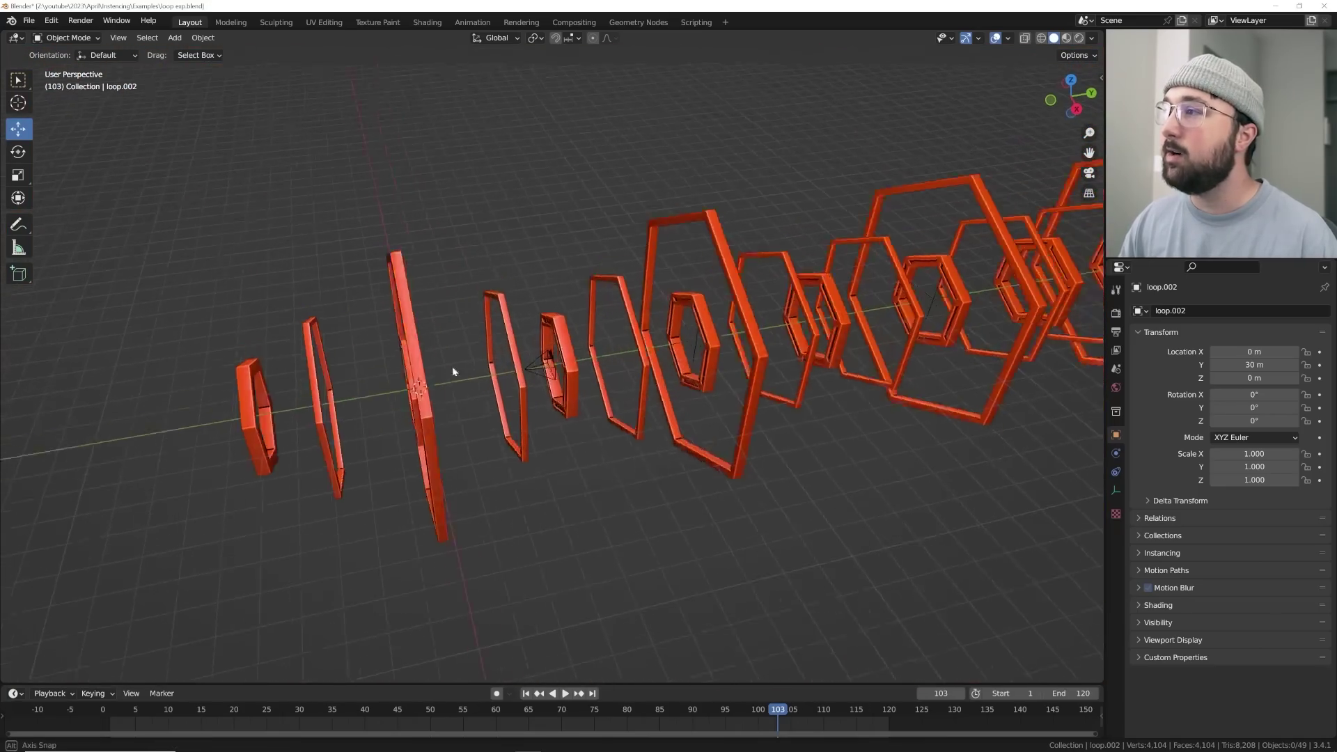
{"action": "scroll", "coordinate": [794, 448], "scroll_direction": "down", "scroll_amount": 3}
{"action": "middle_click_drag", "start_coordinate": [794, 448], "coordinate": [725, 506]}
{"action": "left_click", "coordinate": [756, 432]}
{"action": "middle_click_drag", "start_coordinate": [785, 436], "coordinate": [594, 439], "text": "shift"}
{"action": "left_click", "coordinate": [729, 413]}
{"action": "left_click", "coordinate": [856, 419]}
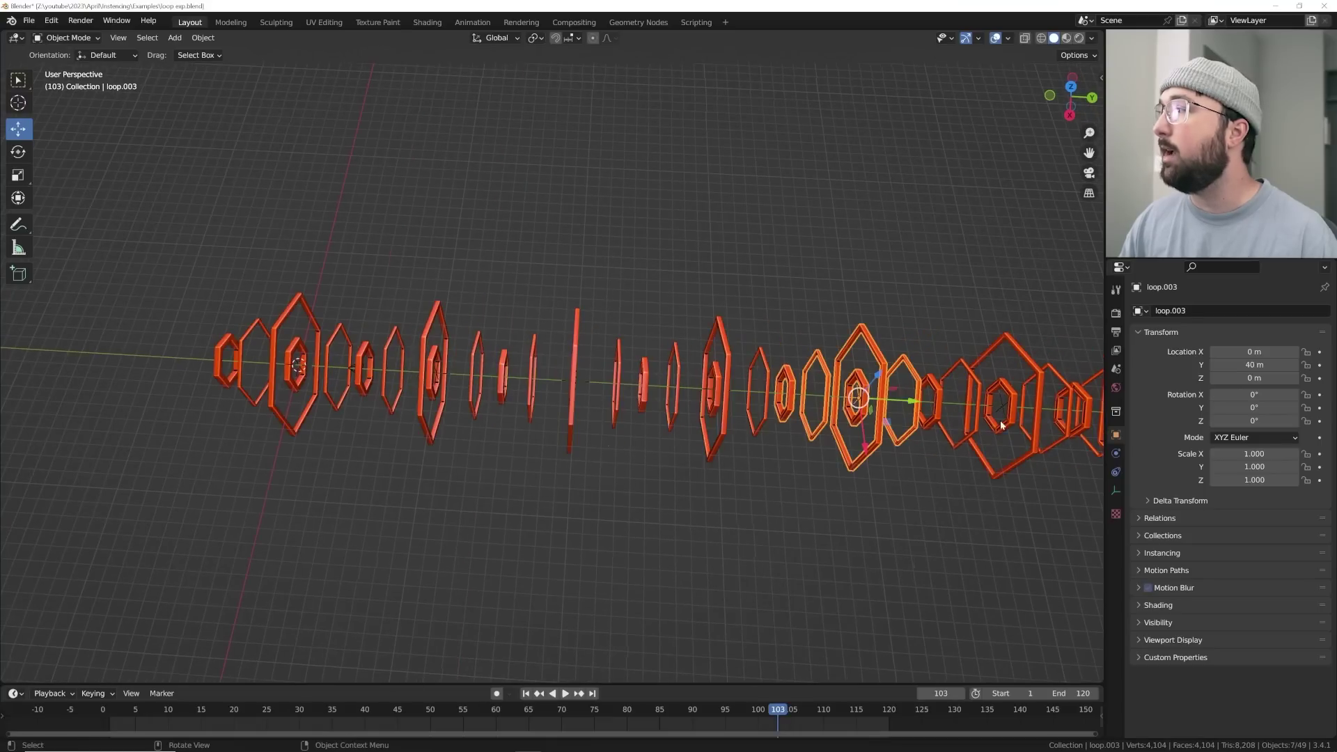
{"action": "left_click", "coordinate": [1019, 445]}
{"action": "middle_click_drag", "start_coordinate": [975, 444], "coordinate": [578, 431], "text": "shift"}
{"action": "middle_click_drag", "start_coordinate": [828, 430], "coordinate": [704, 429], "text": "shift"}
{"action": "left_click", "coordinate": [543, 467]}
Add a loop collection instance, raise it above the row, then delete it
{"action": "scroll", "coordinate": [544, 467], "scroll_direction": "down", "scroll_amount": 1}
{"action": "middle_click_drag", "start_coordinate": [543, 468], "coordinate": [989, 477], "text": "shift"}
{"action": "scroll", "coordinate": [529, 450], "scroll_direction": "down", "scroll_amount": 3}
{"action": "scroll", "coordinate": [529, 451], "scroll_direction": "up", "scroll_amount": 6}
{"action": "key", "text": "shift+a"}
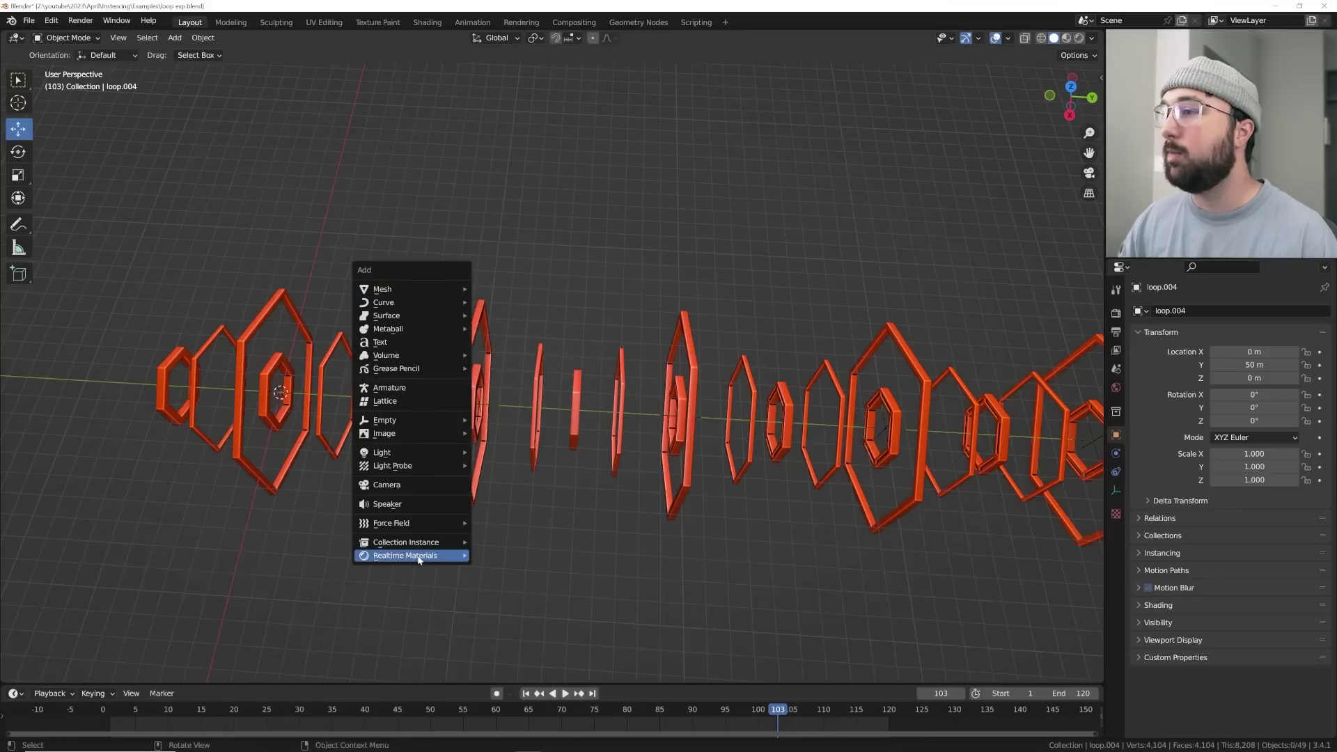
{"action": "mouse_move", "coordinate": [421, 543]}
{"action": "left_click", "coordinate": [496, 558]}
{"action": "middle_click_drag", "start_coordinate": [498, 565], "coordinate": [527, 437]}
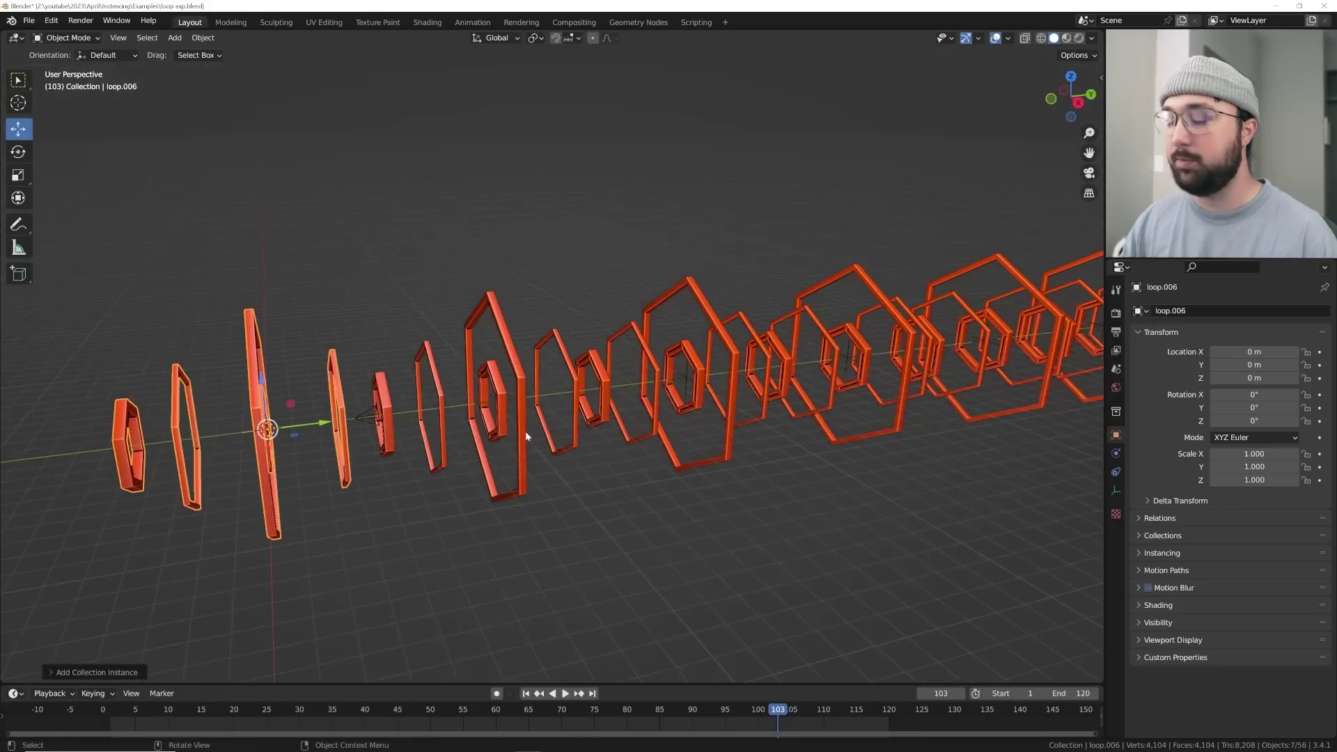
{"action": "key", "text": "g"}
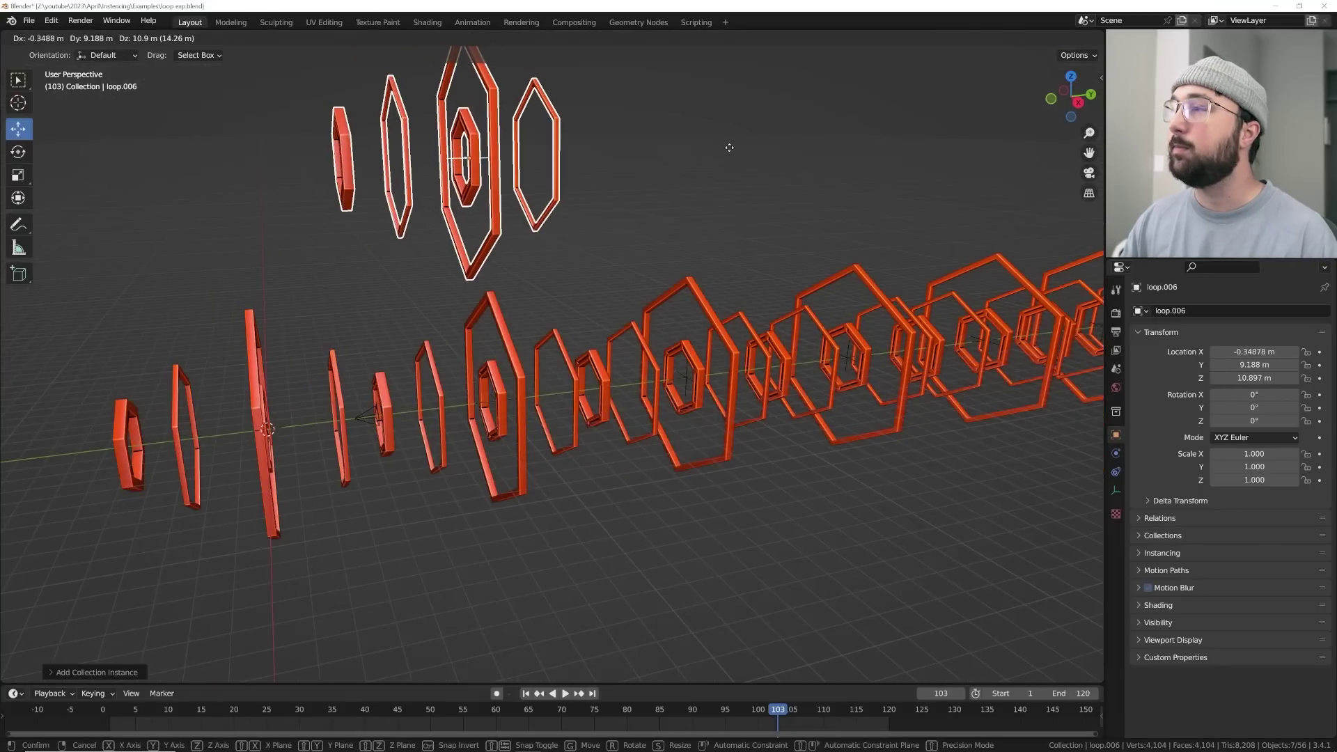
{"action": "left_click", "coordinate": [729, 152]}
{"action": "key", "text": "x"}
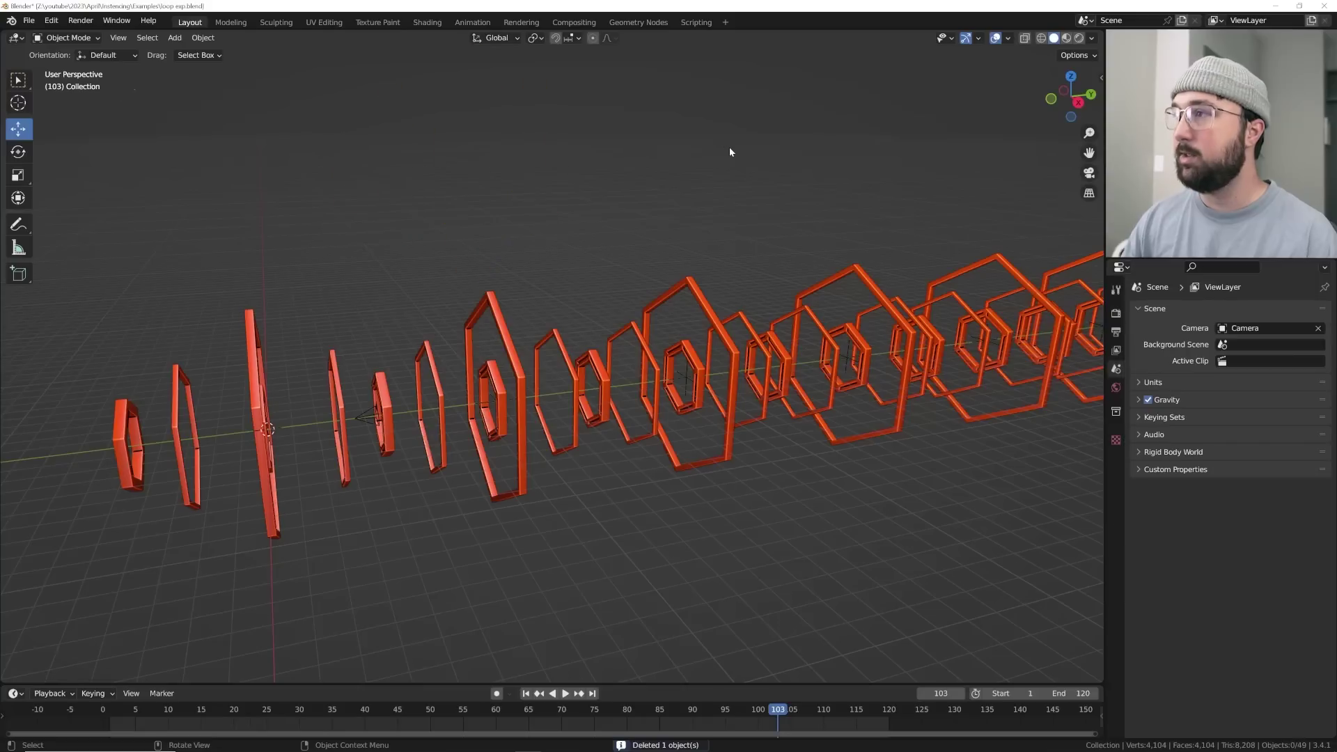
Orbit around the rings, checking Circle.003, Circle.004, loop and loop.001 by selecting them
{"action": "left_click", "coordinate": [258, 512]}
{"action": "middle_click_drag", "start_coordinate": [310, 484], "coordinate": [440, 377]}
{"action": "left_click", "coordinate": [335, 469]}
{"action": "middle_click_drag", "start_coordinate": [340, 376], "coordinate": [428, 394]}
{"action": "middle_click_drag", "start_coordinate": [588, 373], "coordinate": [588, 303]}
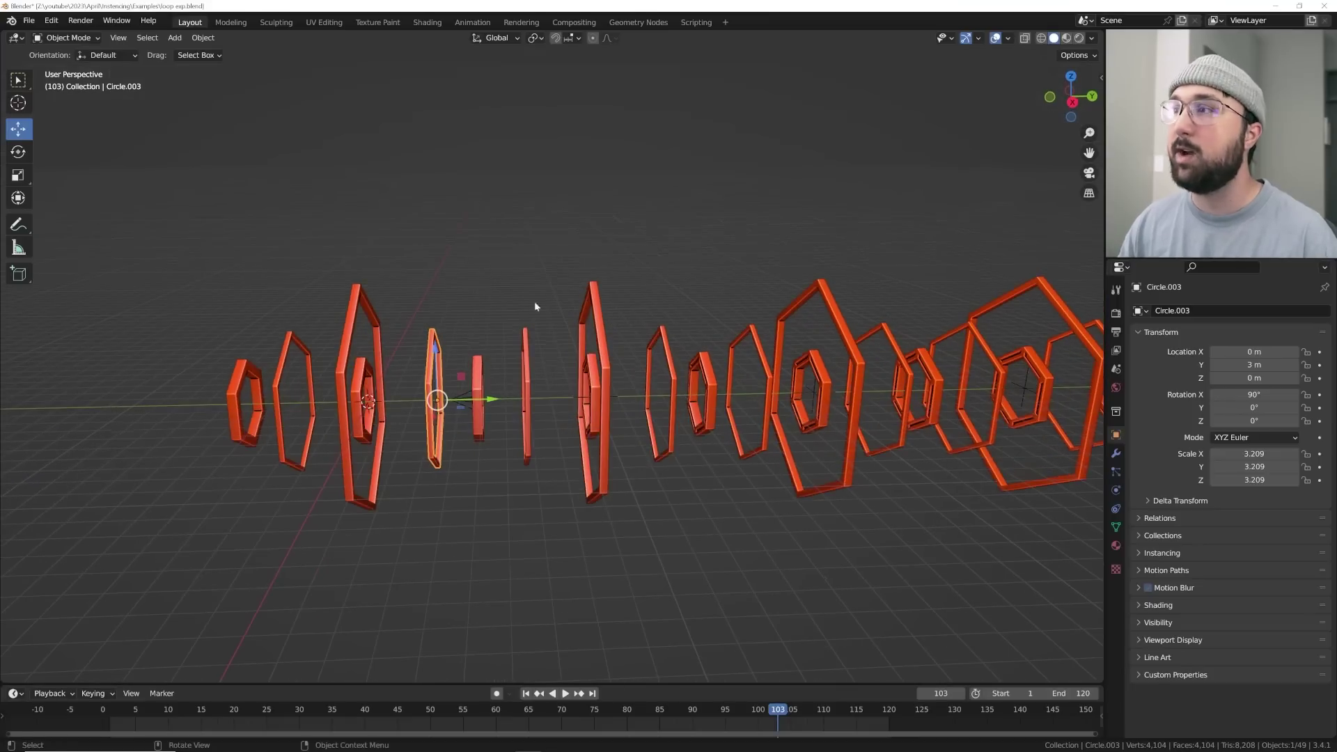
{"action": "left_click", "coordinate": [360, 296]}
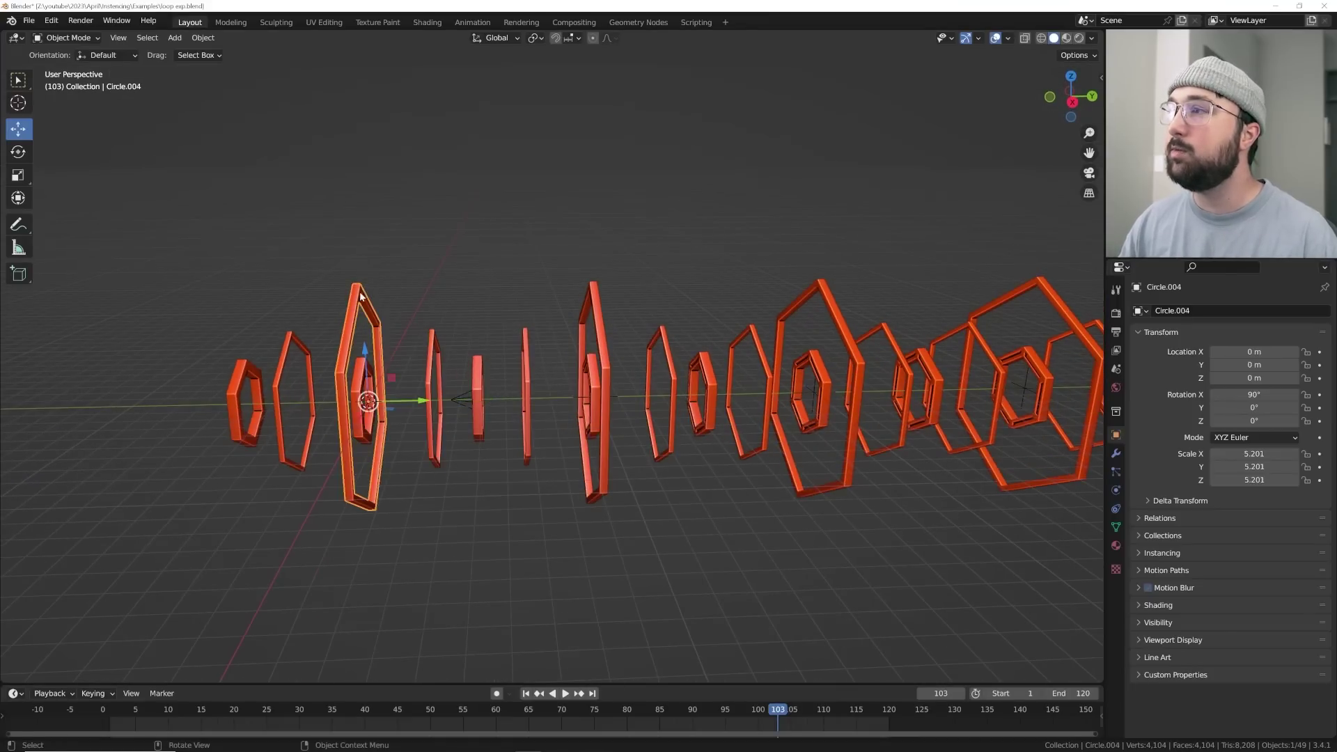
{"action": "left_click", "coordinate": [597, 298]}
{"action": "left_click", "coordinate": [796, 302]}
{"action": "left_click", "coordinate": [629, 237]}
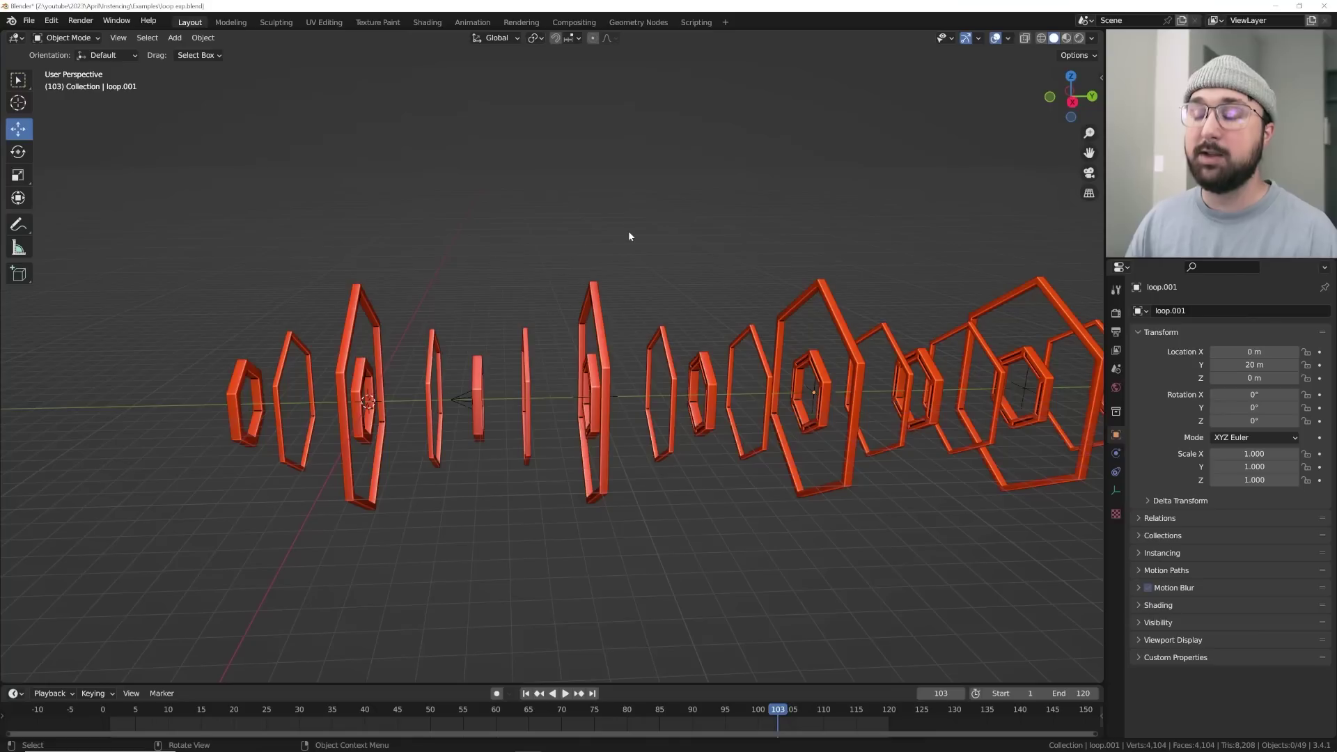
Select Circle.004, then play the animation through the camera view (Numpad 0)
{"action": "left_click", "coordinate": [354, 493]}
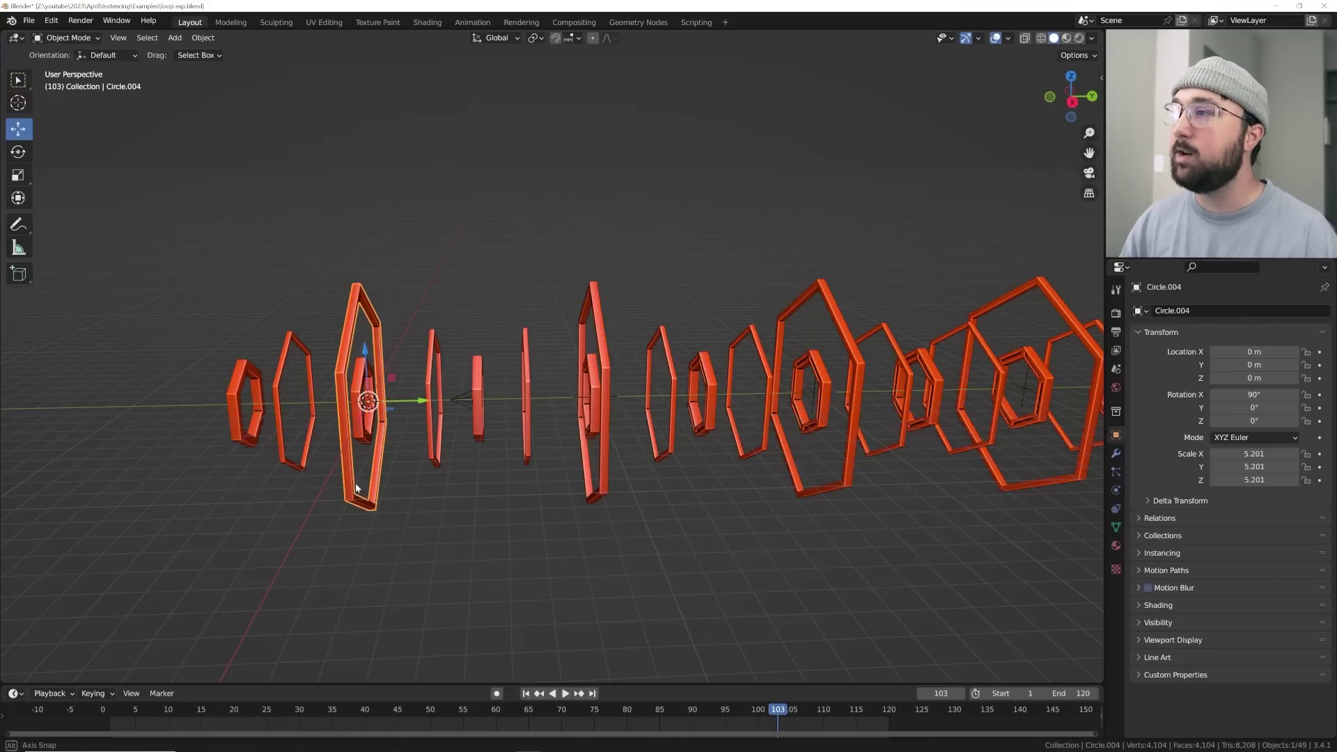
{"action": "middle_click_drag", "start_coordinate": [355, 491], "coordinate": [366, 477]}
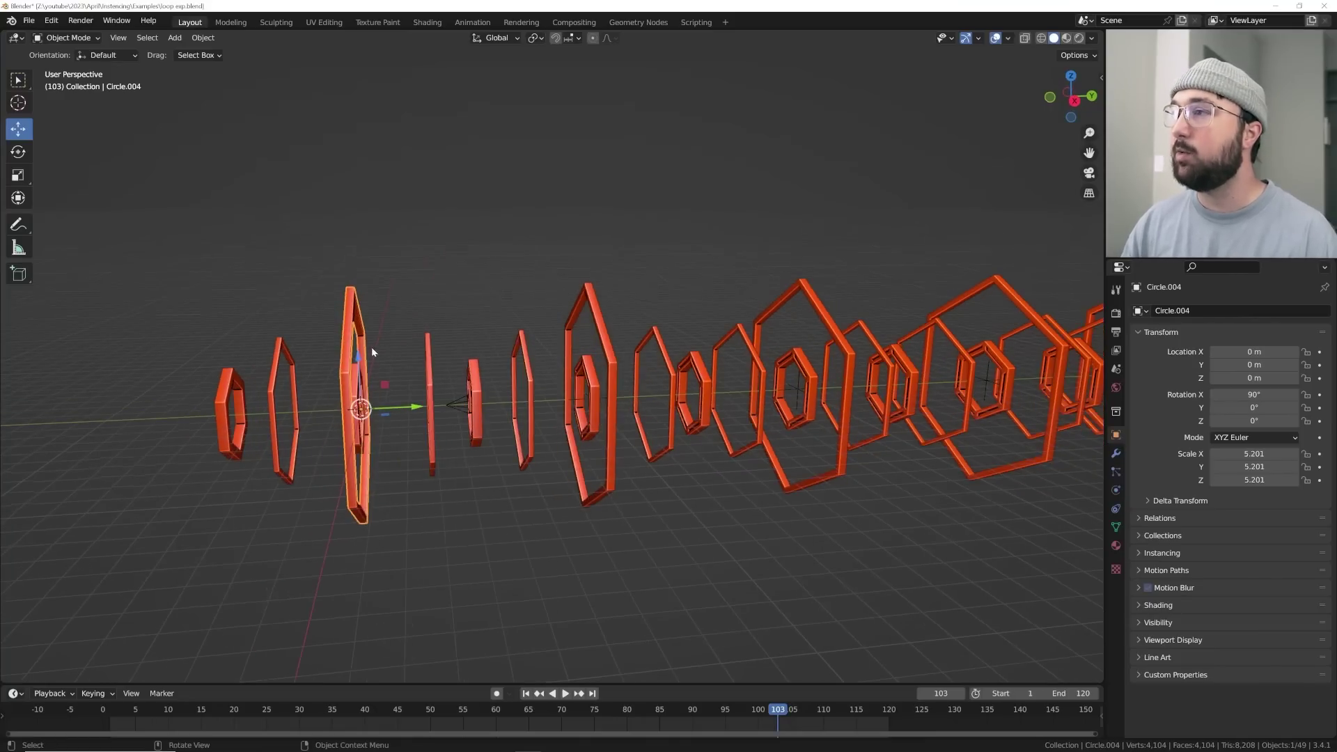
{"action": "key", "text": "KP_0"}
{"action": "key", "text": "space"}
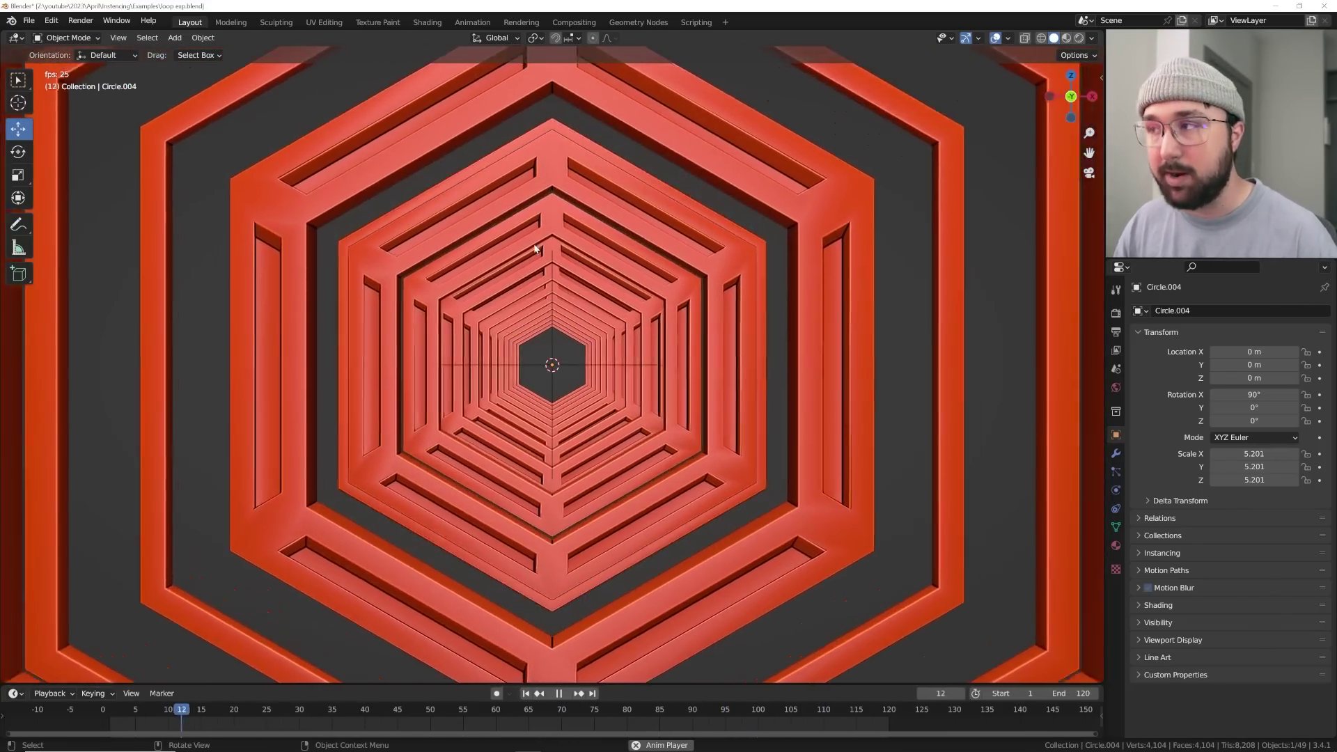
Stop playback and delete the Circle.004 and right-hand ring arrays, leaving a small ring cluster
{"action": "key", "text": "space"}
{"action": "middle_click_drag", "start_coordinate": [630, 333], "coordinate": [537, 388]}
{"action": "scroll", "coordinate": [537, 388], "scroll_direction": "down", "scroll_amount": 6}
{"action": "middle_click_drag", "start_coordinate": [620, 394], "coordinate": [206, 411], "text": "shift"}
{"action": "key", "text": "Delete"}
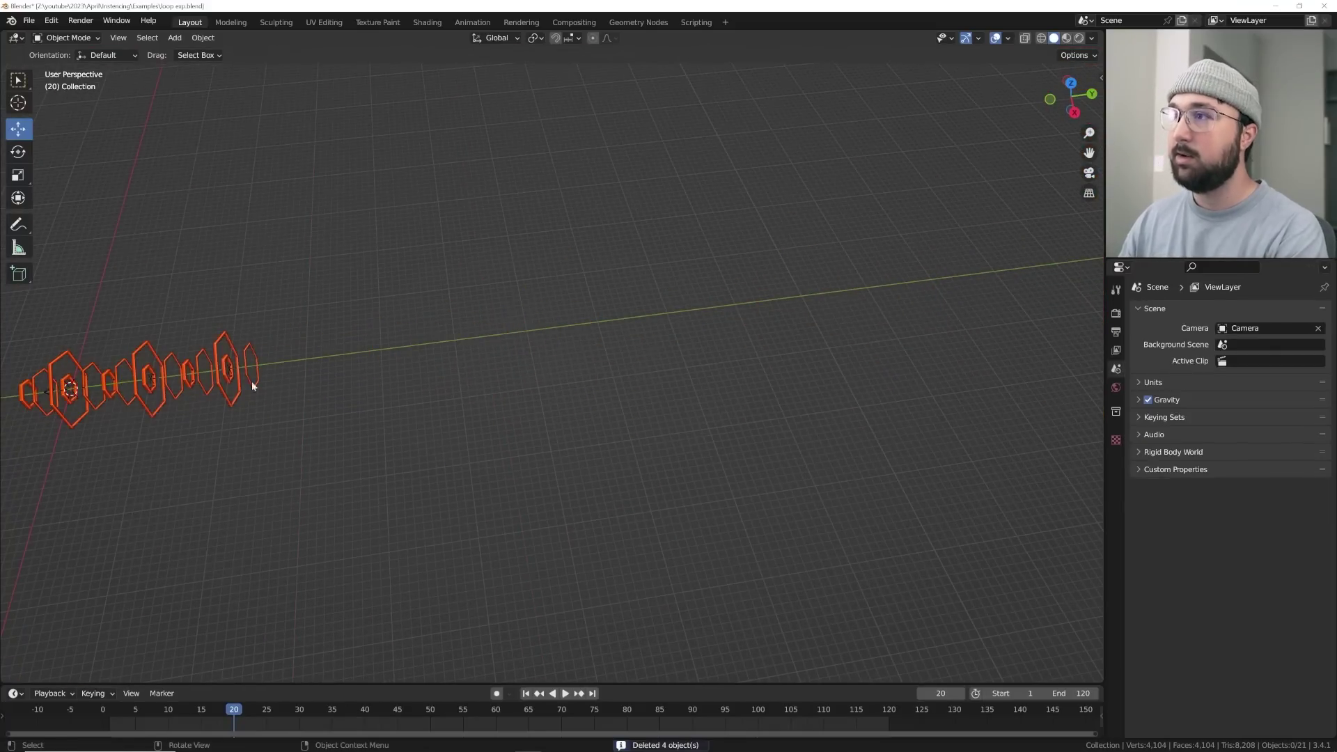
{"action": "left_click", "coordinate": [167, 388]}
{"action": "key", "text": "Delete"}
{"action": "middle_click_drag", "start_coordinate": [186, 390], "coordinate": [495, 365], "text": "shift"}
{"action": "scroll", "coordinate": [495, 365], "scroll_direction": "up", "scroll_amount": 6}
{"action": "middle_click_drag", "start_coordinate": [252, 416], "coordinate": [432, 416], "text": "shift"}
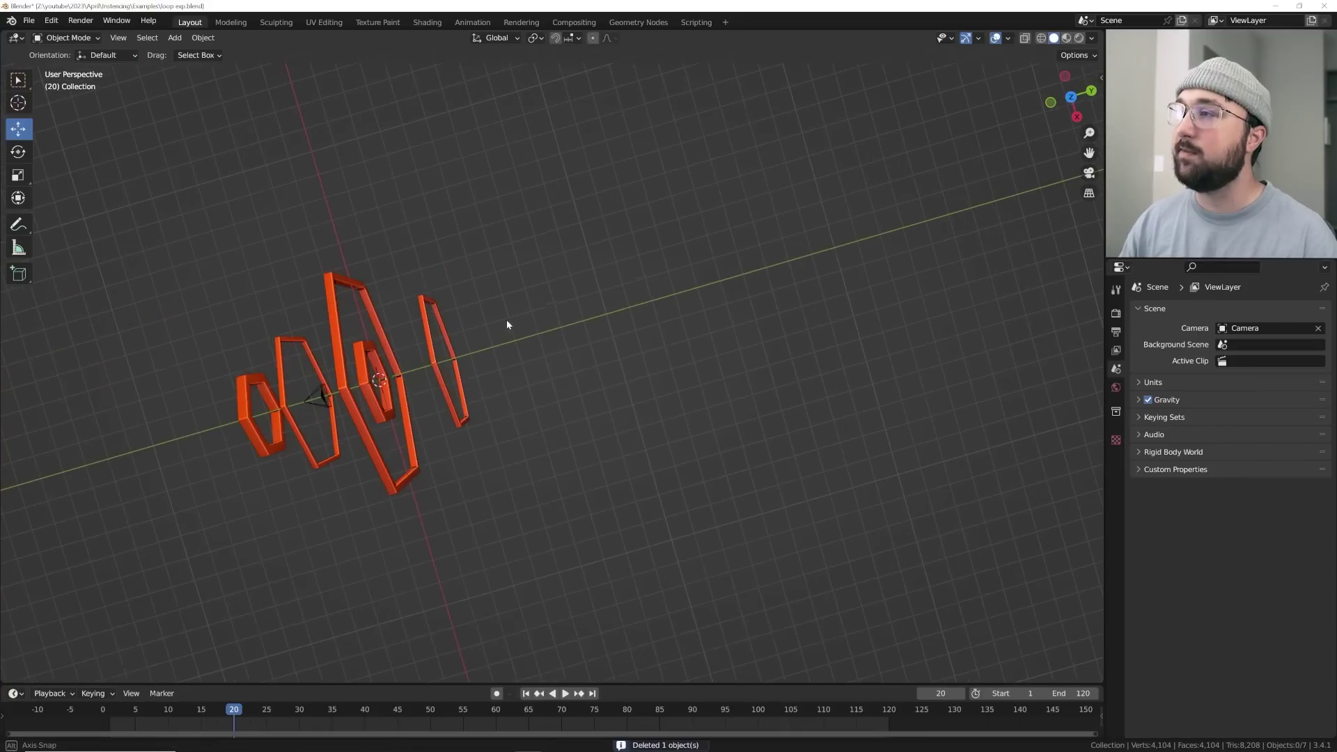
{"action": "middle_click_drag", "start_coordinate": [503, 322], "coordinate": [500, 232]}
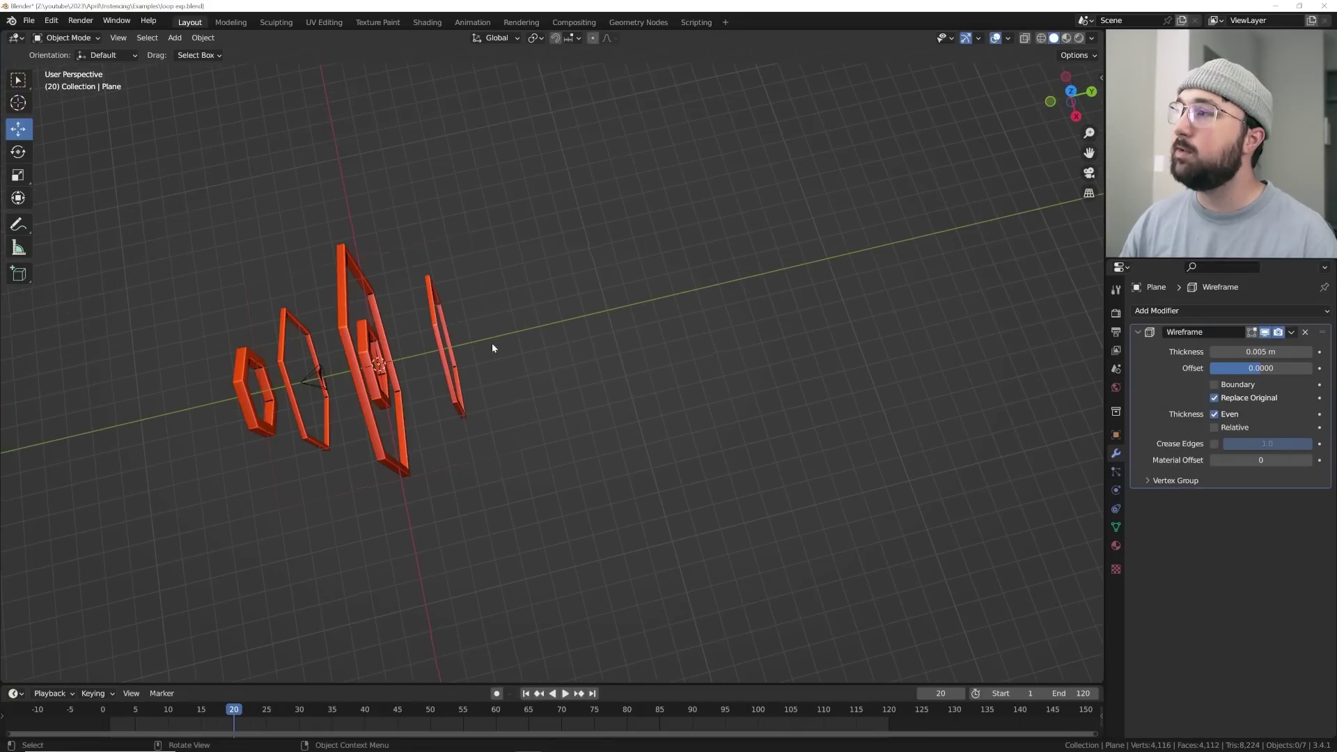
Box-select all objects around the rings and move them into the loop collection
{"action": "left_click", "coordinate": [494, 342]}
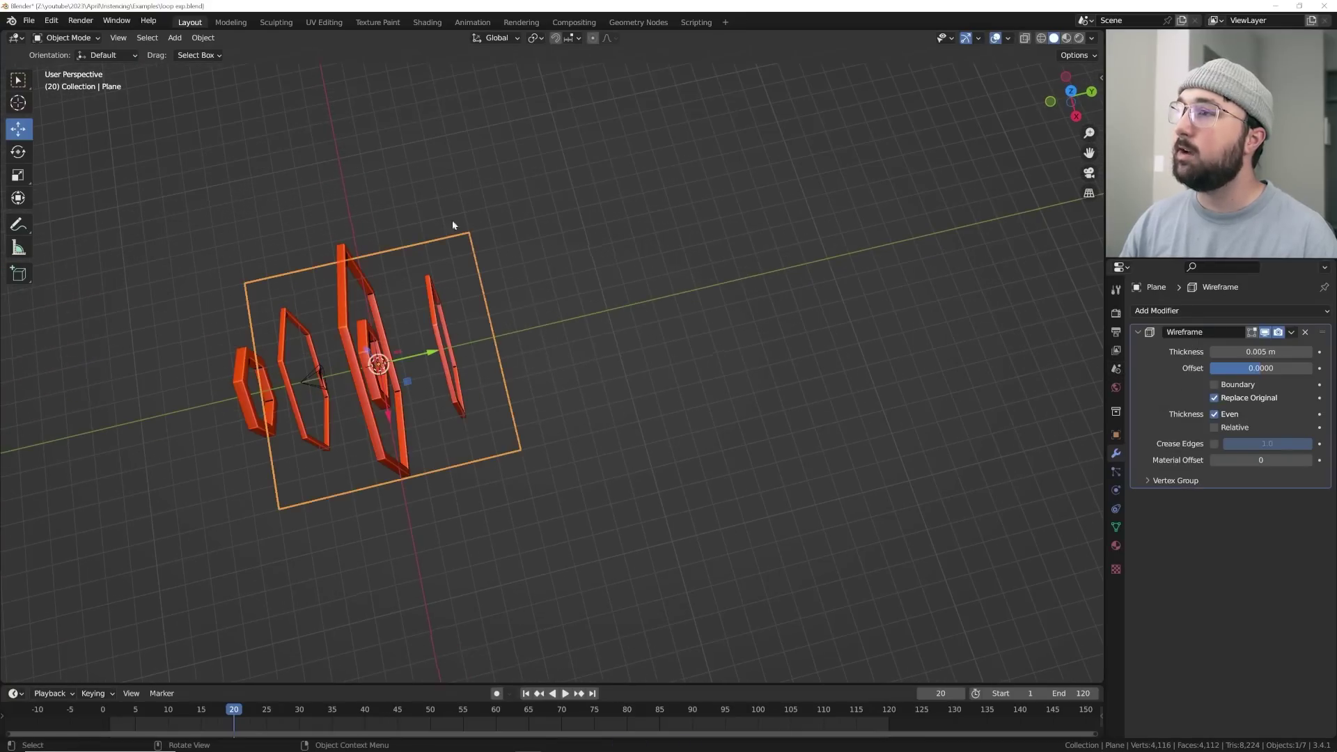
{"action": "middle_click_drag", "start_coordinate": [627, 440], "coordinate": [575, 288]}
{"action": "scroll", "coordinate": [496, 320], "scroll_direction": "up", "scroll_amount": 3}
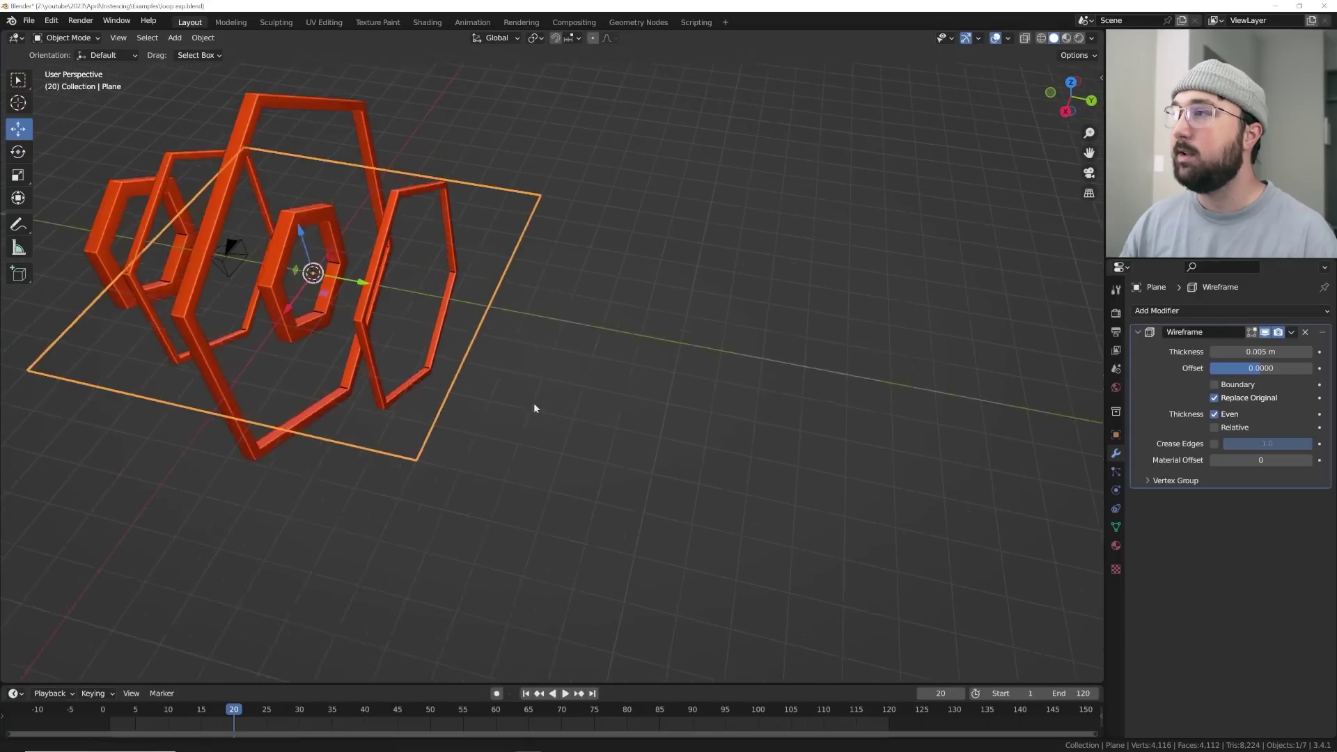
{"action": "middle_click_drag", "start_coordinate": [495, 320], "coordinate": [704, 414], "text": "shift"}
{"action": "left_click_drag", "start_coordinate": [884, 203], "coordinate": [134, 543]}
{"action": "key", "text": "m"}
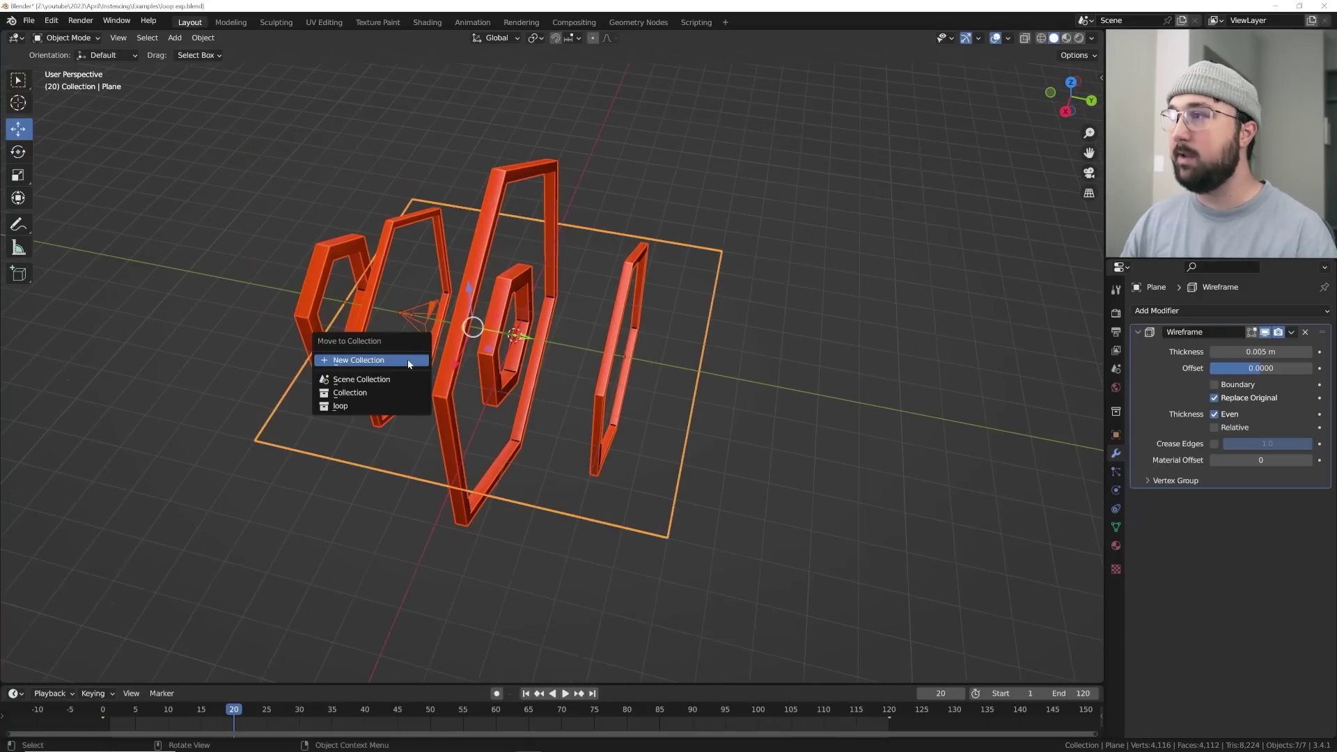
{"action": "left_click", "coordinate": [345, 406]}
{"action": "left_click", "coordinate": [255, 526]}
Add a loop collection instance and slide it 10 m along Y
{"action": "middle_click_drag", "start_coordinate": [255, 525], "coordinate": [688, 351]}
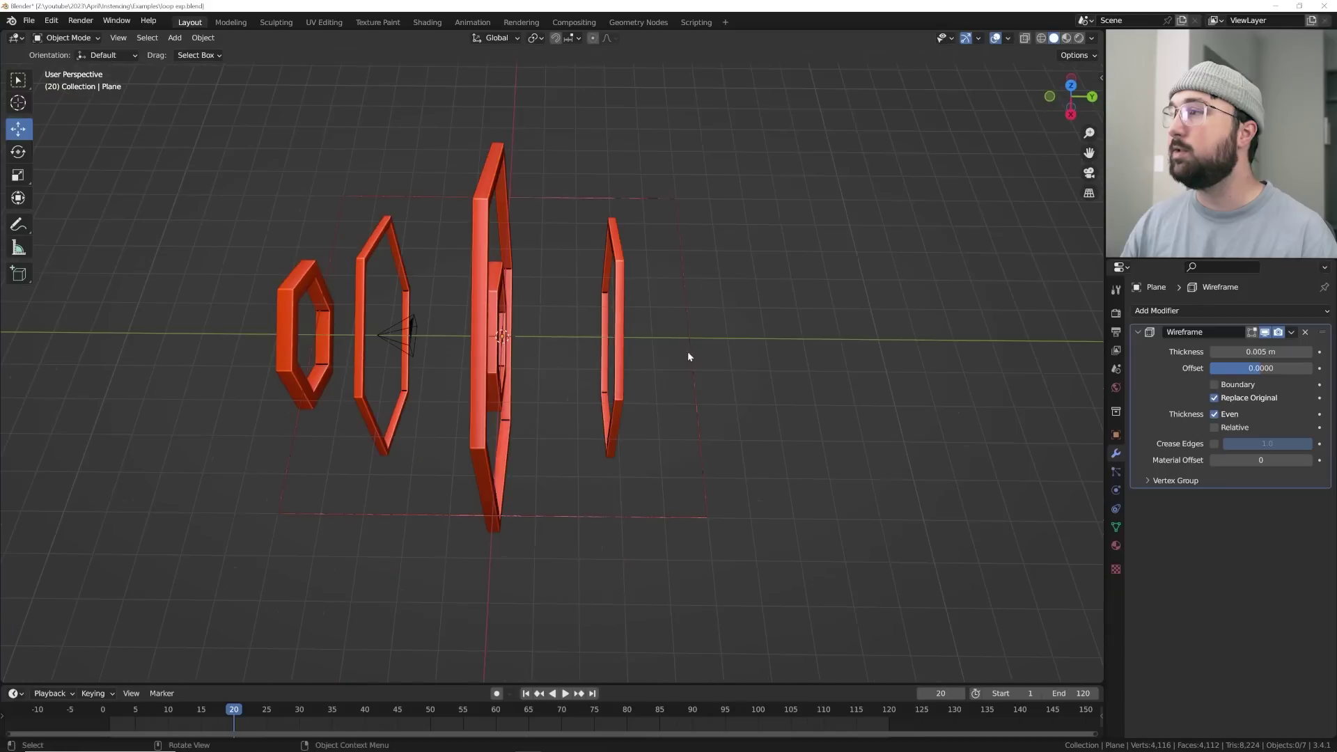
{"action": "key", "text": "shift+a"}
{"action": "mouse_move", "coordinate": [641, 346]}
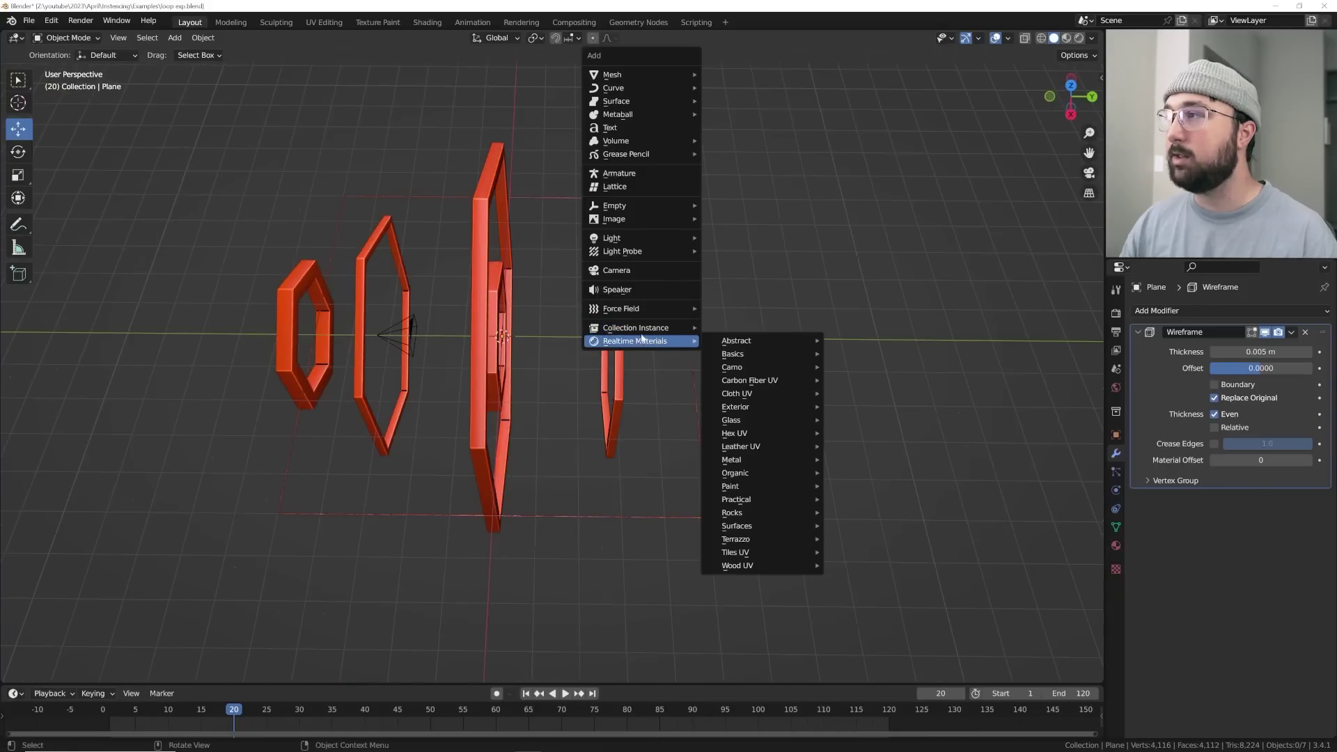
{"action": "left_click", "coordinate": [726, 338]}
{"action": "middle_click_drag", "start_coordinate": [725, 338], "coordinate": [392, 356]}
{"action": "left_click_drag", "start_coordinate": [385, 351], "coordinate": [775, 359], "text": "ctrl"}
{"action": "middle_click_drag", "start_coordinate": [808, 360], "coordinate": [508, 360], "text": "shift"}
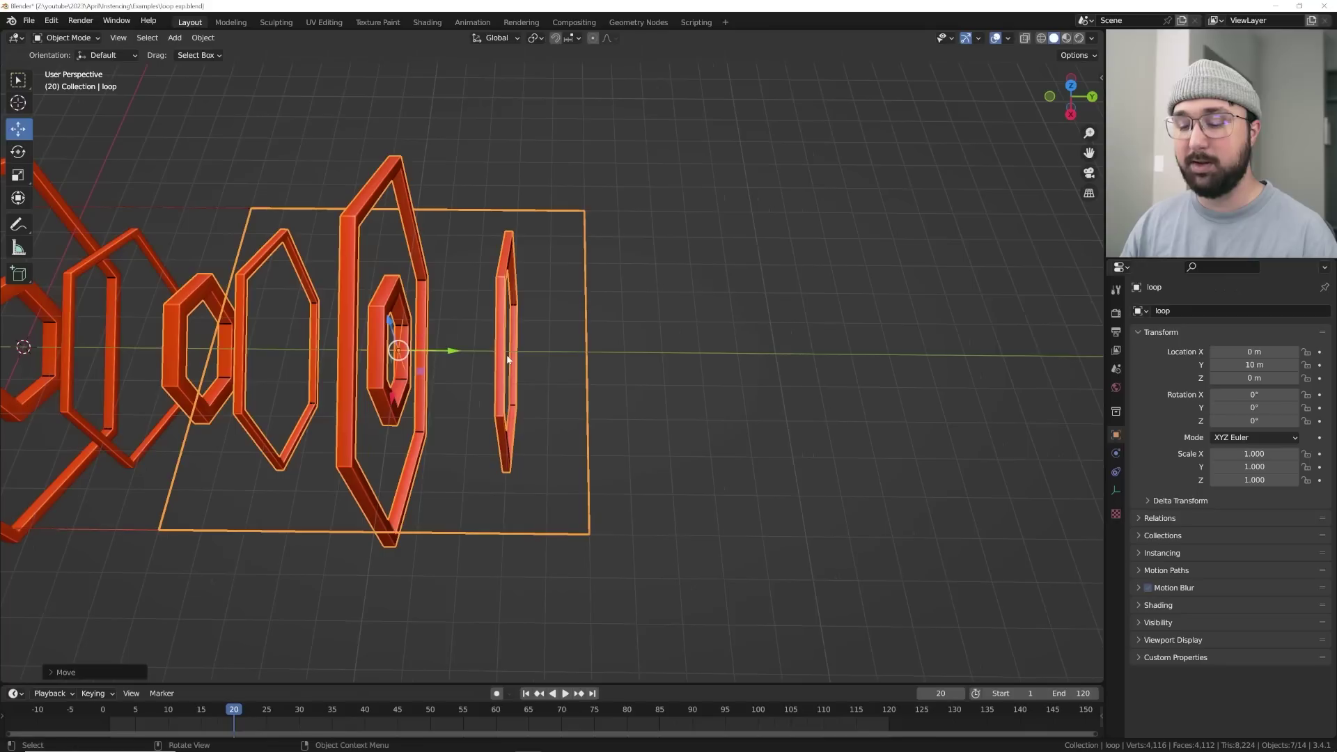
Make a linked duplicate in place and move loop.001 to 20 m along Y
{"action": "key", "text": "shift+a"}
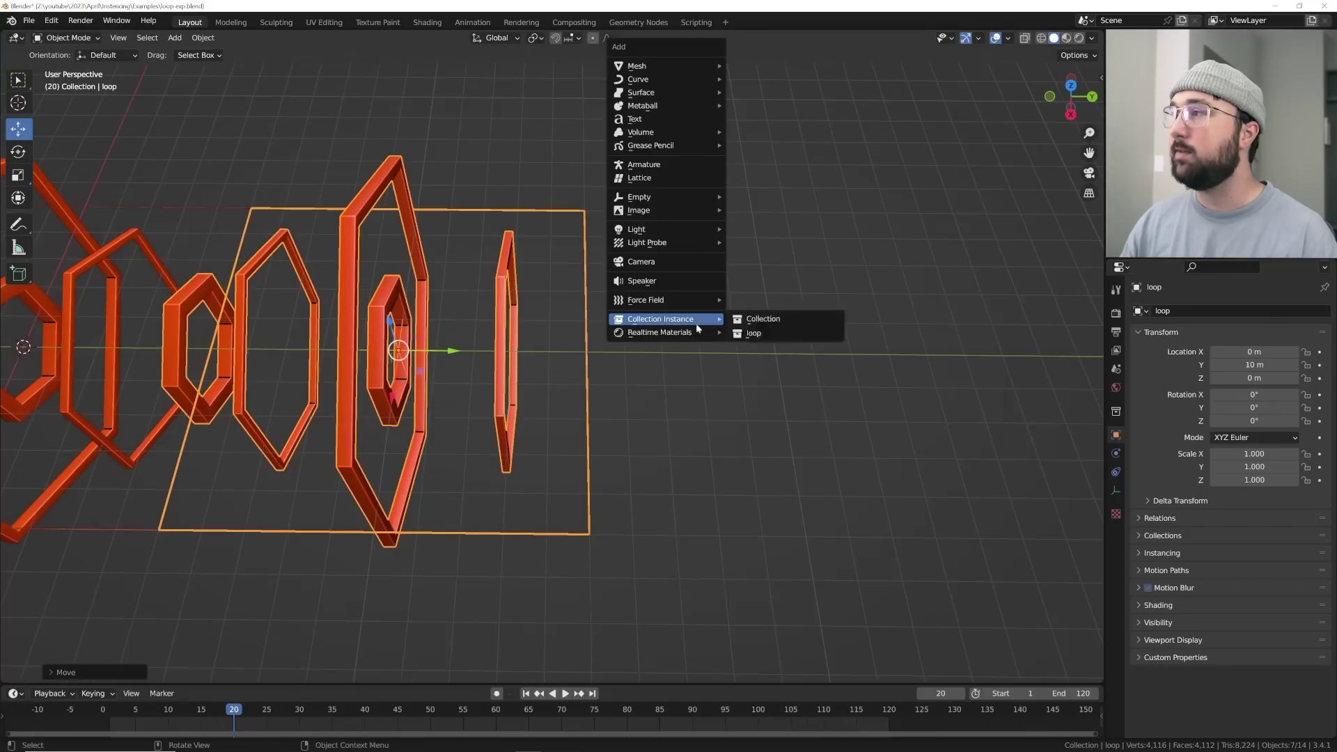
{"action": "key", "text": "alt+d"}
{"action": "right_click", "coordinate": [633, 383]}
{"action": "middle_click_drag", "start_coordinate": [554, 325], "coordinate": [437, 356], "text": "shift"}
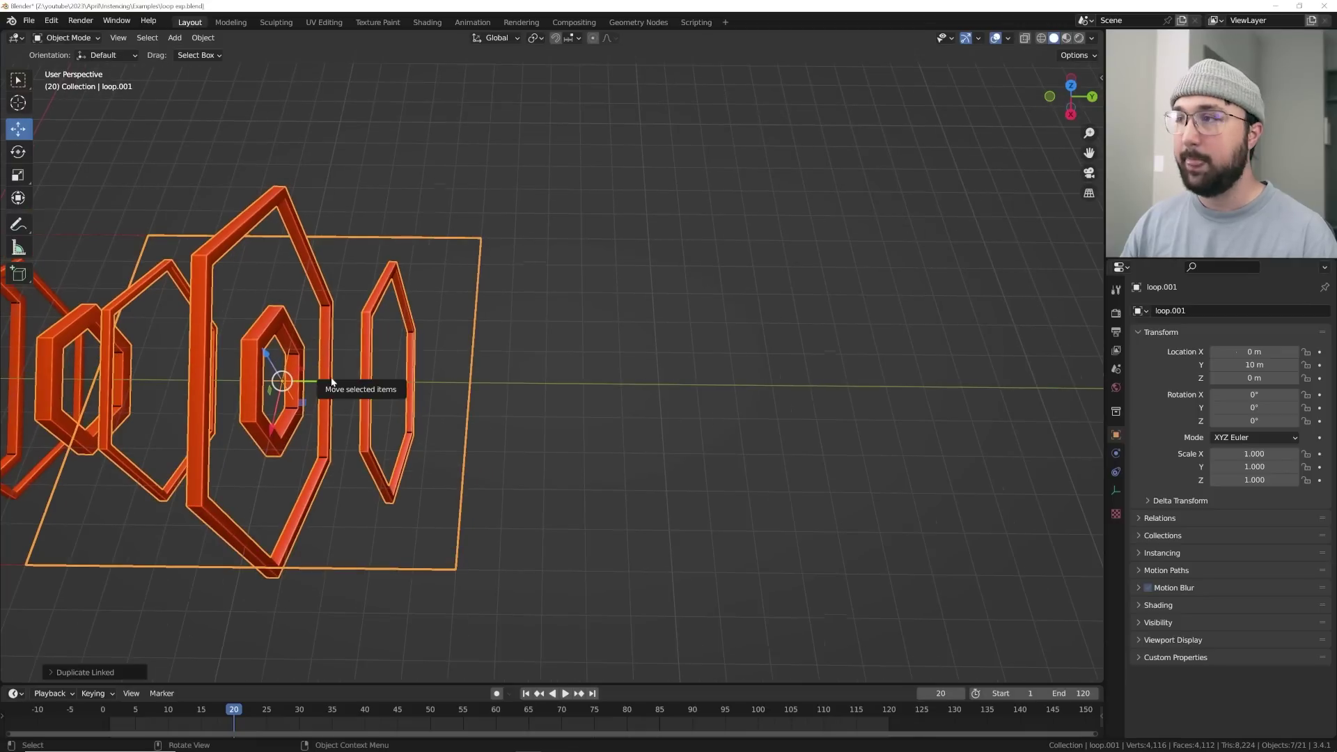
{"action": "left_click_drag", "start_coordinate": [299, 382], "coordinate": [490, 402]}
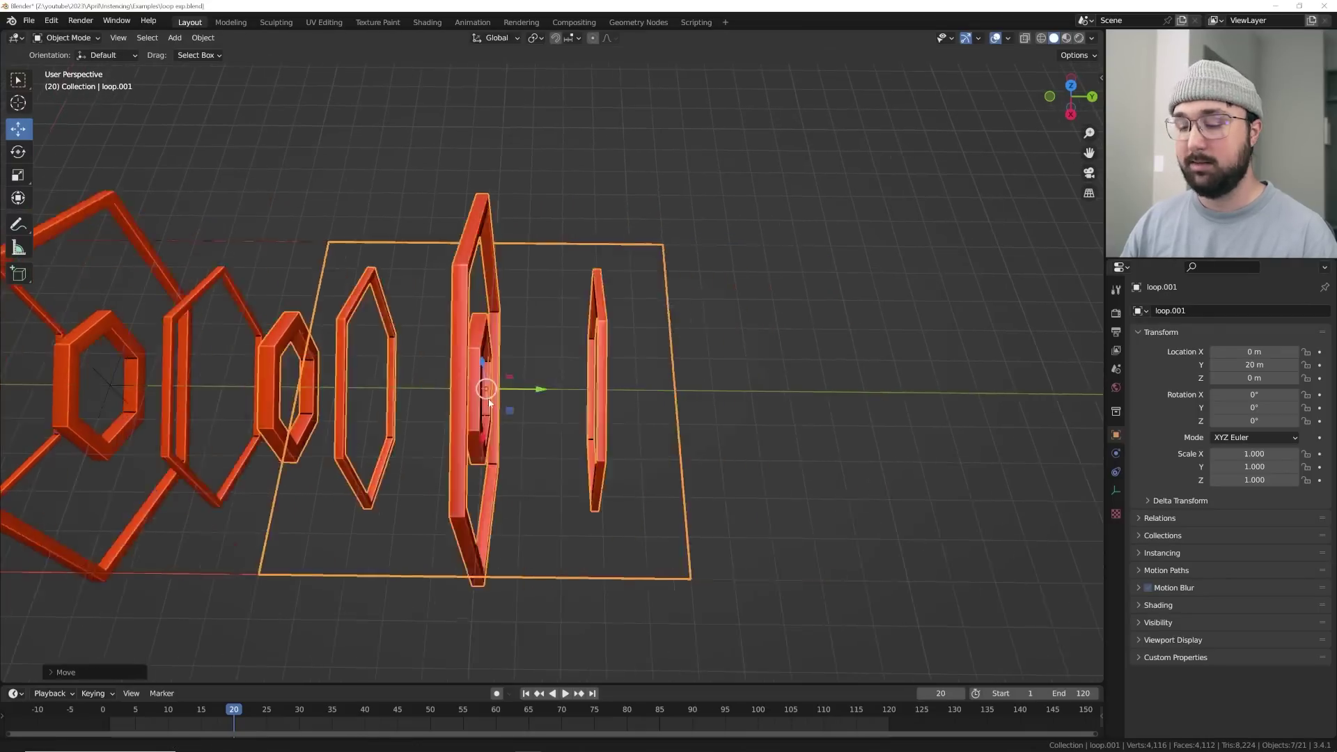
{"action": "middle_click_drag", "start_coordinate": [489, 403], "coordinate": [391, 413], "text": "shift"}
Add another linked copy of the loop and place it at 30 m along Y
{"action": "key", "text": "alt+d"}
{"action": "right_click", "coordinate": [494, 353]}
{"action": "left_click_drag", "start_coordinate": [440, 398], "coordinate": [820, 404]}
{"action": "middle_click_drag", "start_coordinate": [820, 402], "coordinate": [538, 401], "text": "shift"}
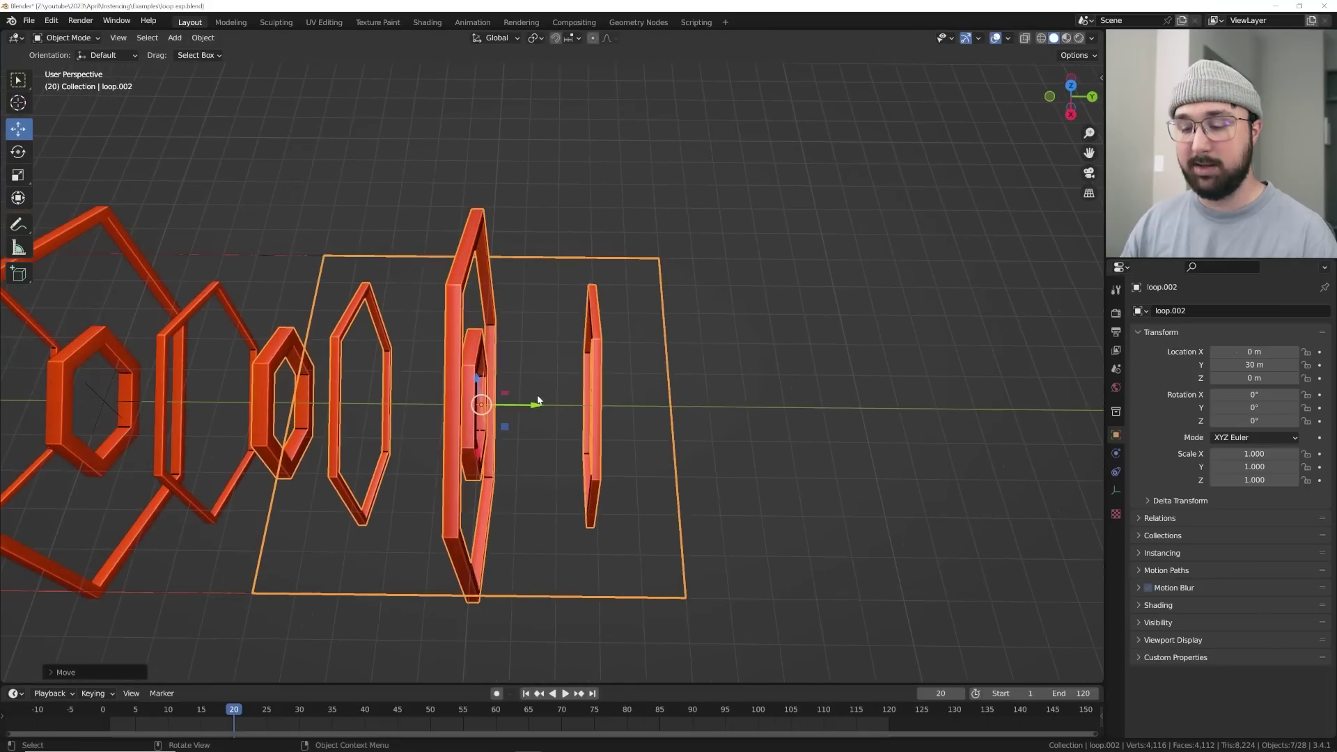
{"action": "scroll", "coordinate": [350, 408], "scroll_direction": "down", "scroll_amount": 5}
{"action": "middle_click_drag", "start_coordinate": [636, 388], "coordinate": [225, 383]}
{"action": "left_click", "coordinate": [232, 338]}
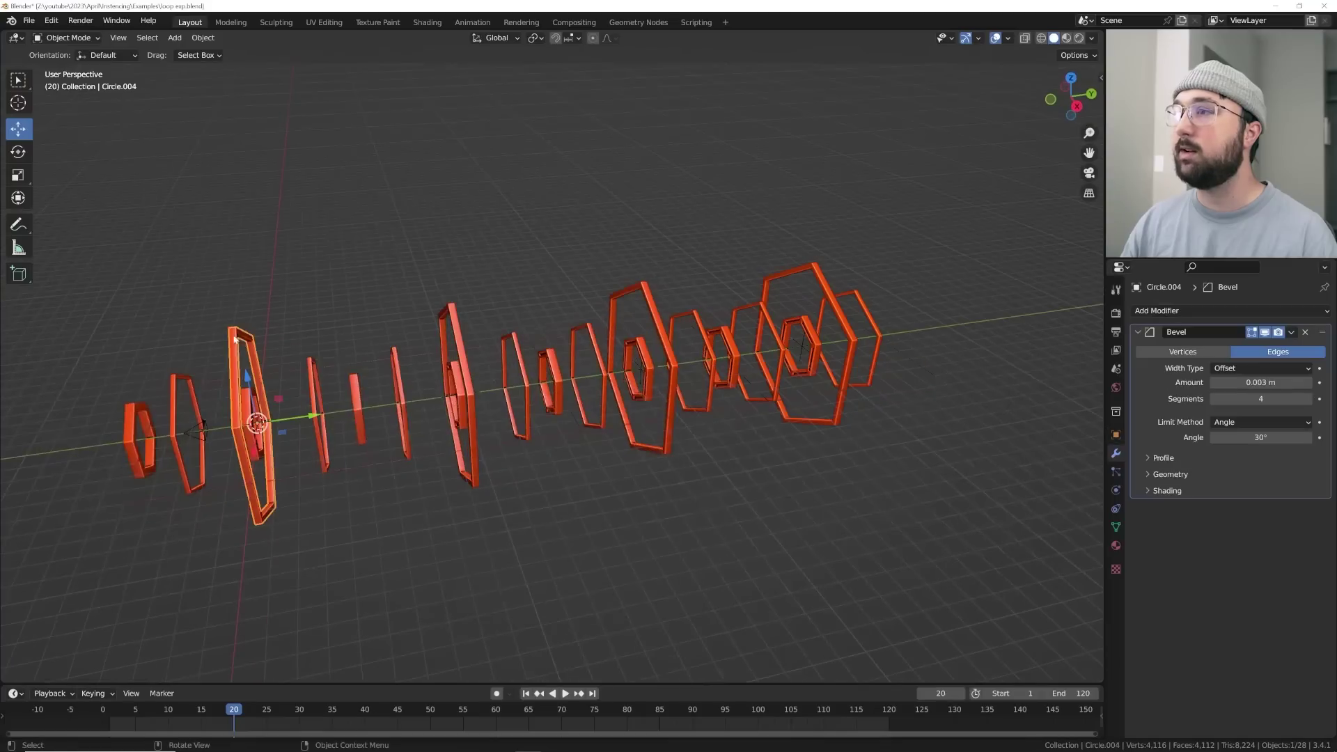
Move two hexagon loops briefly to show their copies follow, then cancel each move
{"action": "key", "text": "g"}
{"action": "right_click", "coordinate": [270, 251]}
{"action": "left_click", "coordinate": [203, 377]}
{"action": "key", "text": "g"}
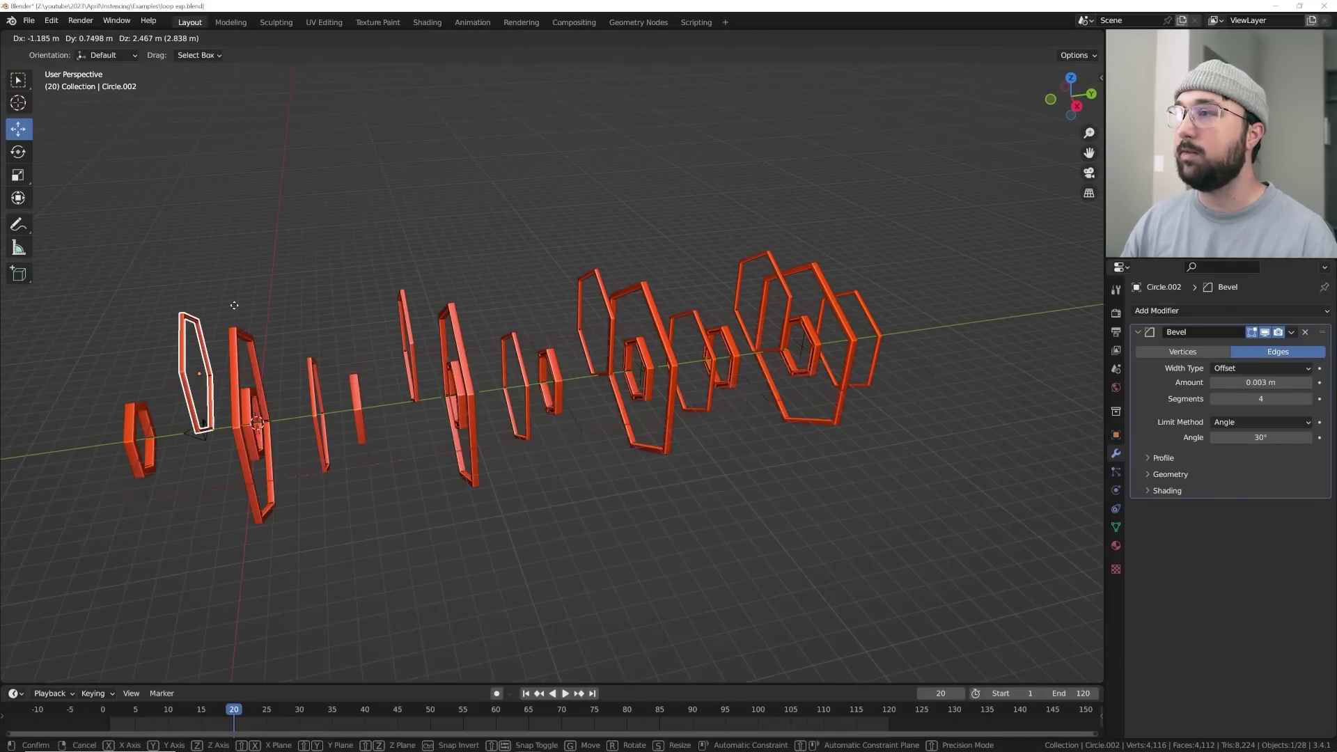
{"action": "key", "text": "Escape"}
Select the parent empty 'loop', view the loops from lower angles, then deselect all
{"action": "left_click", "coordinate": [445, 315]}
{"action": "middle_click_drag", "start_coordinate": [561, 344], "coordinate": [557, 308]}
{"action": "scroll", "coordinate": [450, 317], "scroll_direction": "up", "scroll_amount": 3}
{"action": "middle_click_drag", "start_coordinate": [341, 297], "coordinate": [440, 322]}
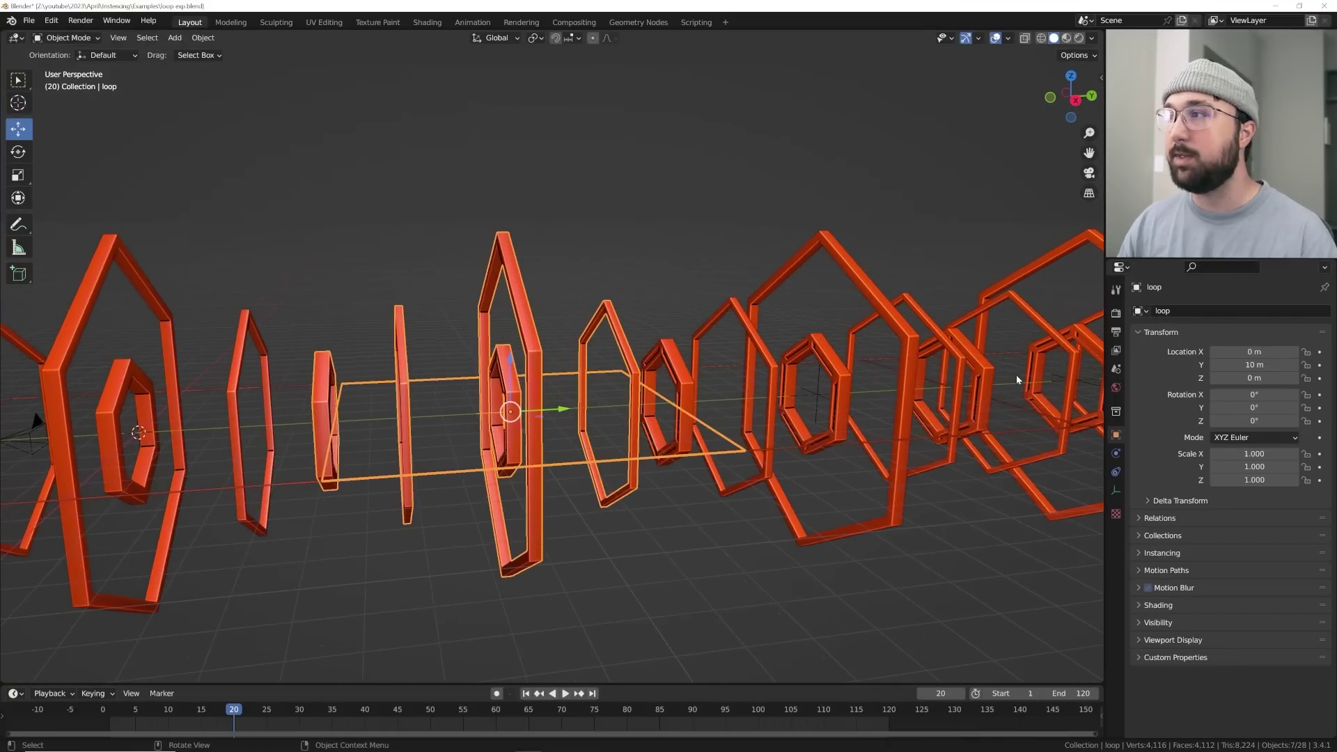
{"action": "key", "text": "alt+a"}
{"action": "scroll", "coordinate": [840, 407], "scroll_direction": "down", "scroll_amount": 5}
Compare the loop groups by selecting each, finishing on the rightmost loop group
{"action": "left_click", "coordinate": [688, 361]}
{"action": "left_click", "coordinate": [875, 356]}
{"action": "left_click", "coordinate": [546, 401]}
{"action": "left_click", "coordinate": [651, 363]}
{"action": "left_click", "coordinate": [861, 353]}
{"action": "middle_click_drag", "start_coordinate": [876, 355], "coordinate": [589, 412], "text": "shift"}
{"action": "scroll", "coordinate": [589, 412], "scroll_direction": "up", "scroll_amount": 4}
Create a linked copy of the last loop, loop.003, and place it at 40 m along Y
{"action": "key", "text": "alt+d"}
{"action": "right_click", "coordinate": [651, 356]}
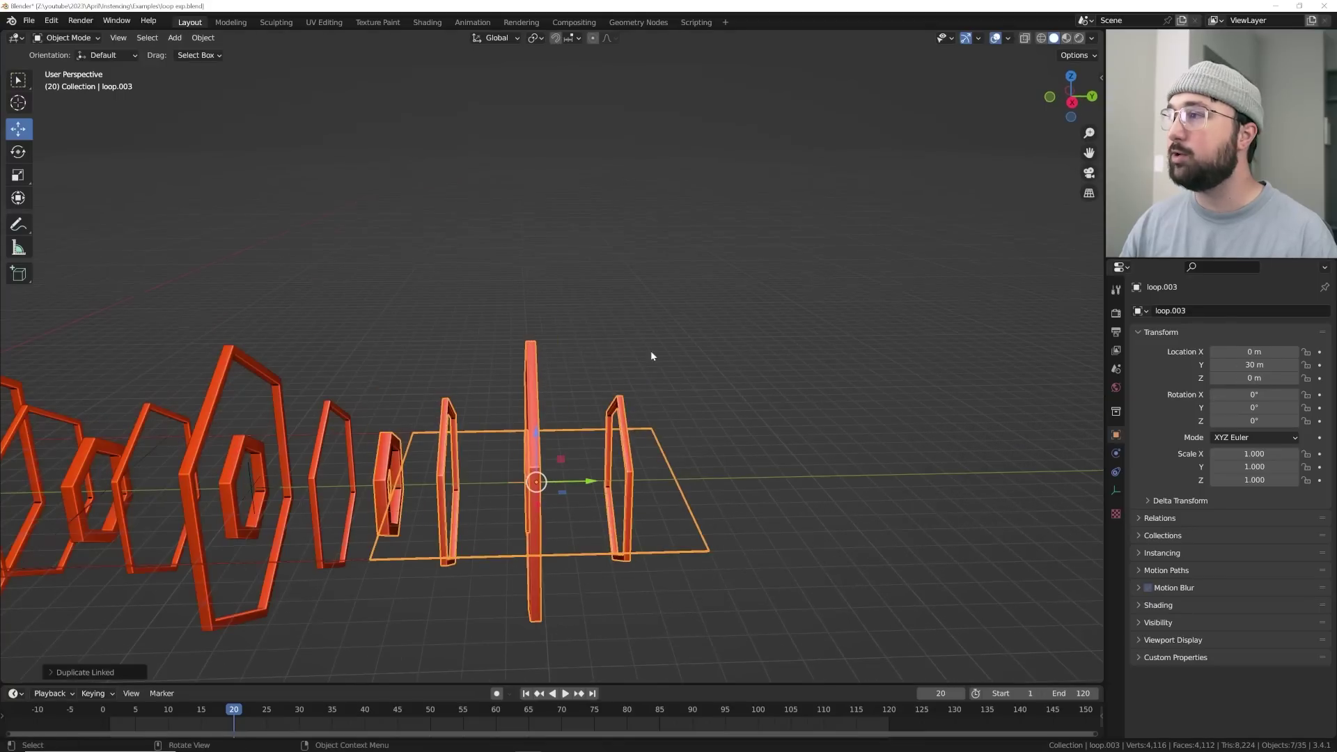
{"action": "left_click_drag", "start_coordinate": [594, 481], "coordinate": [867, 481], "text": "ctrl"}
{"action": "middle_click_drag", "start_coordinate": [530, 423], "coordinate": [897, 366], "text": "shift"}
{"action": "scroll", "coordinate": [897, 366], "scroll_direction": "down", "scroll_amount": 2}
{"action": "key", "text": "shift+a"}
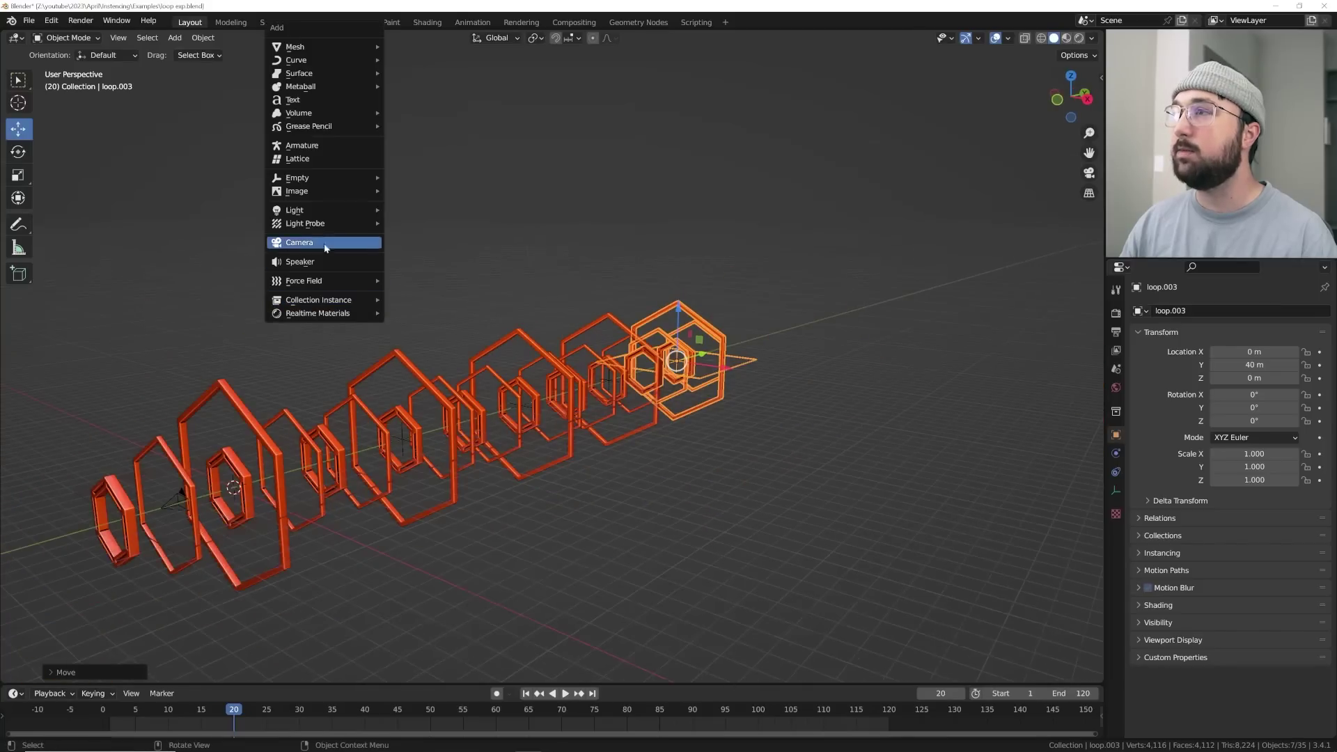
{"action": "mouse_move", "coordinate": [320, 215]}
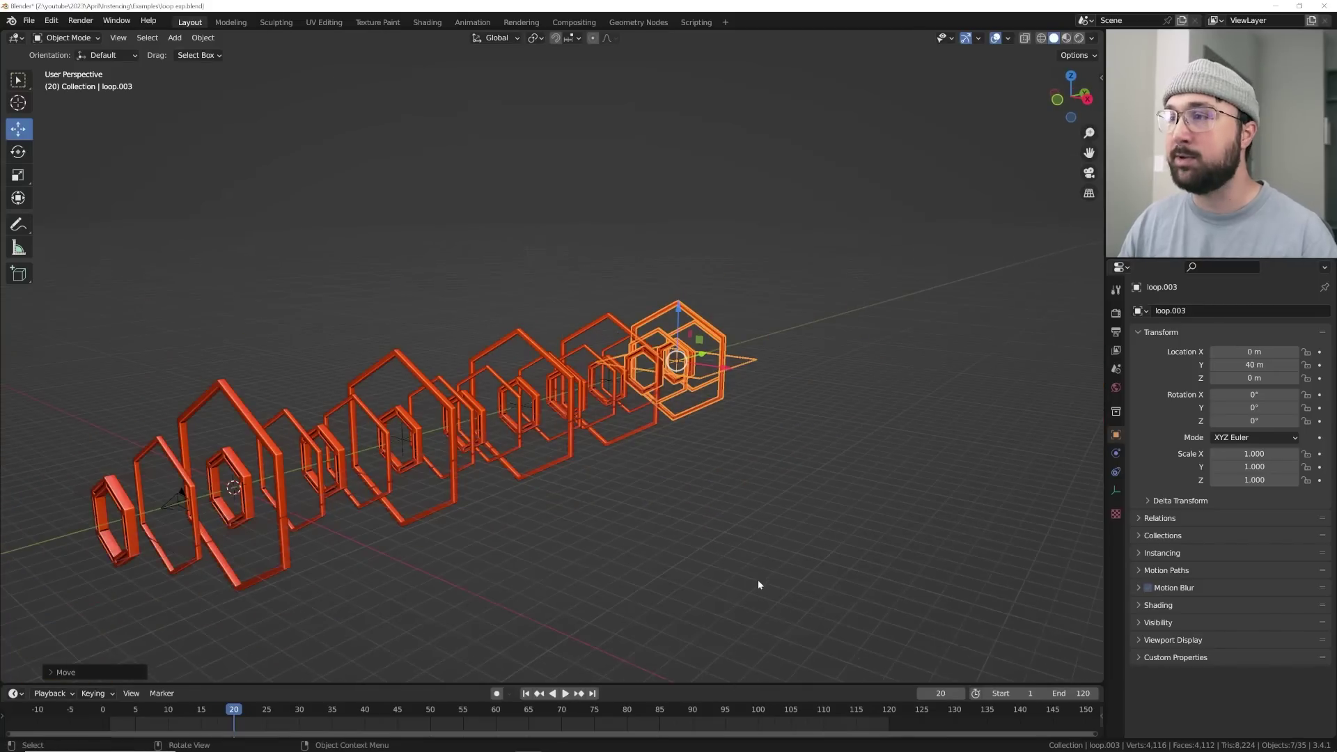
Switch to the camera view with Numpad 0 and play the tunnel animation
{"action": "key", "text": "KP_0"}
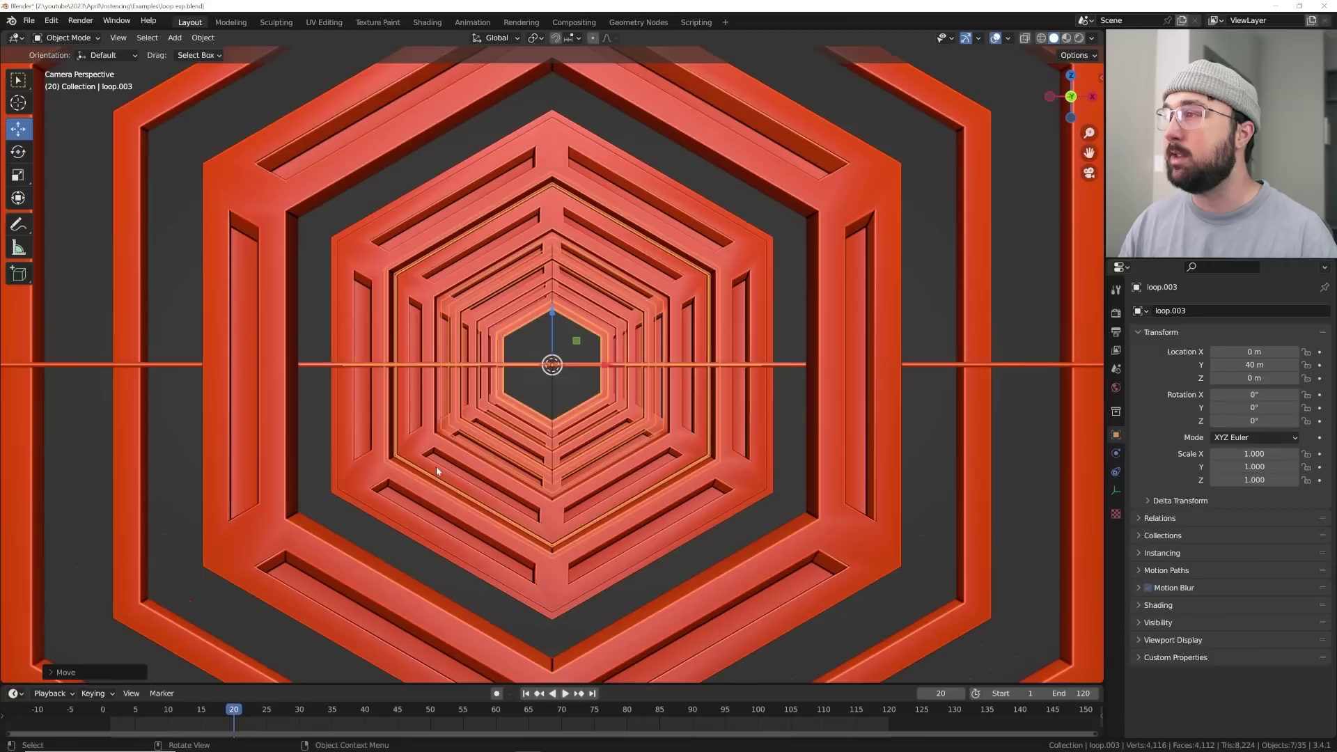
{"action": "key", "text": "space"}
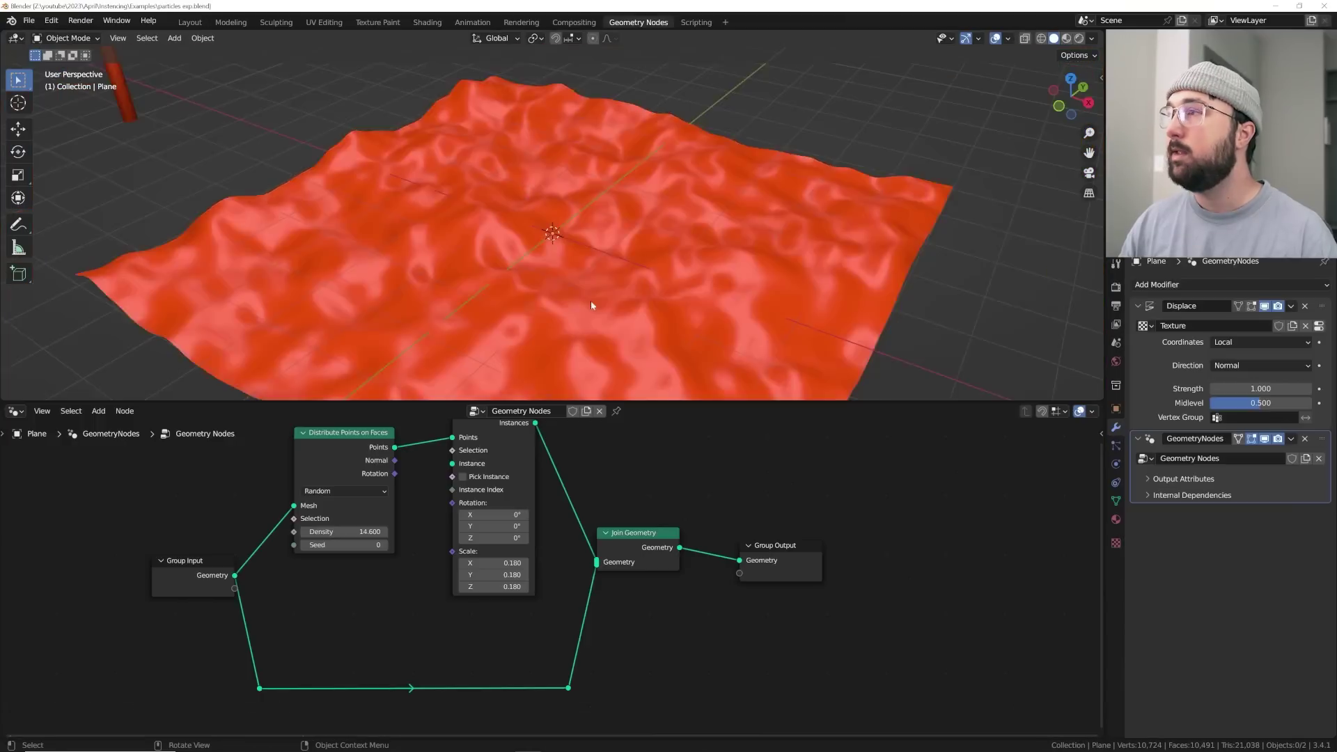
{"action": "mouse_move", "coordinate": [590, 299]}
{"action": "middle_mouse_down"}
{"action": "mouse_move", "coordinate": [671, 278]}
{"action": "mouse_move", "coordinate": [585, 289]}
{"action": "mouse_move", "coordinate": [592, 282]}
{"action": "middle_mouse_up"}
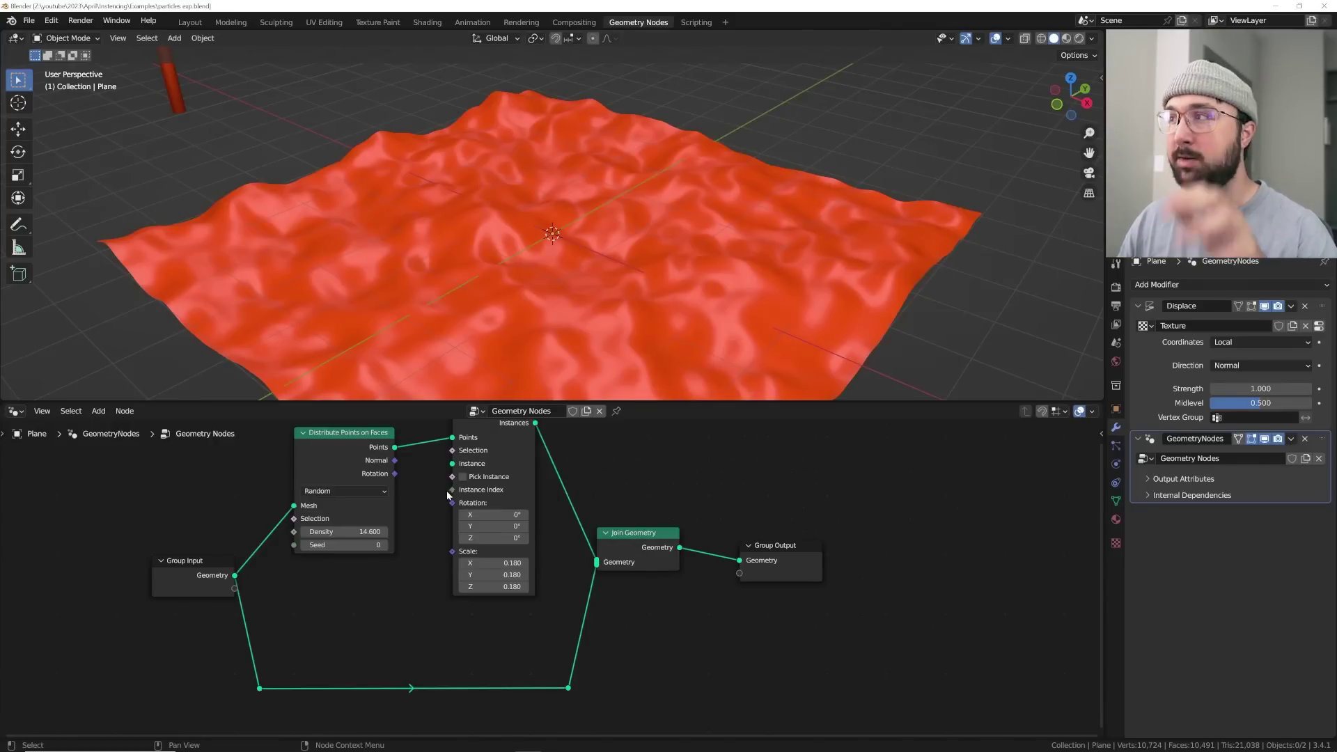
Enlarge the node editor and shift the Instance on Points node upward
{"action": "middle_click_drag", "start_coordinate": [508, 309], "coordinate": [575, 307]}
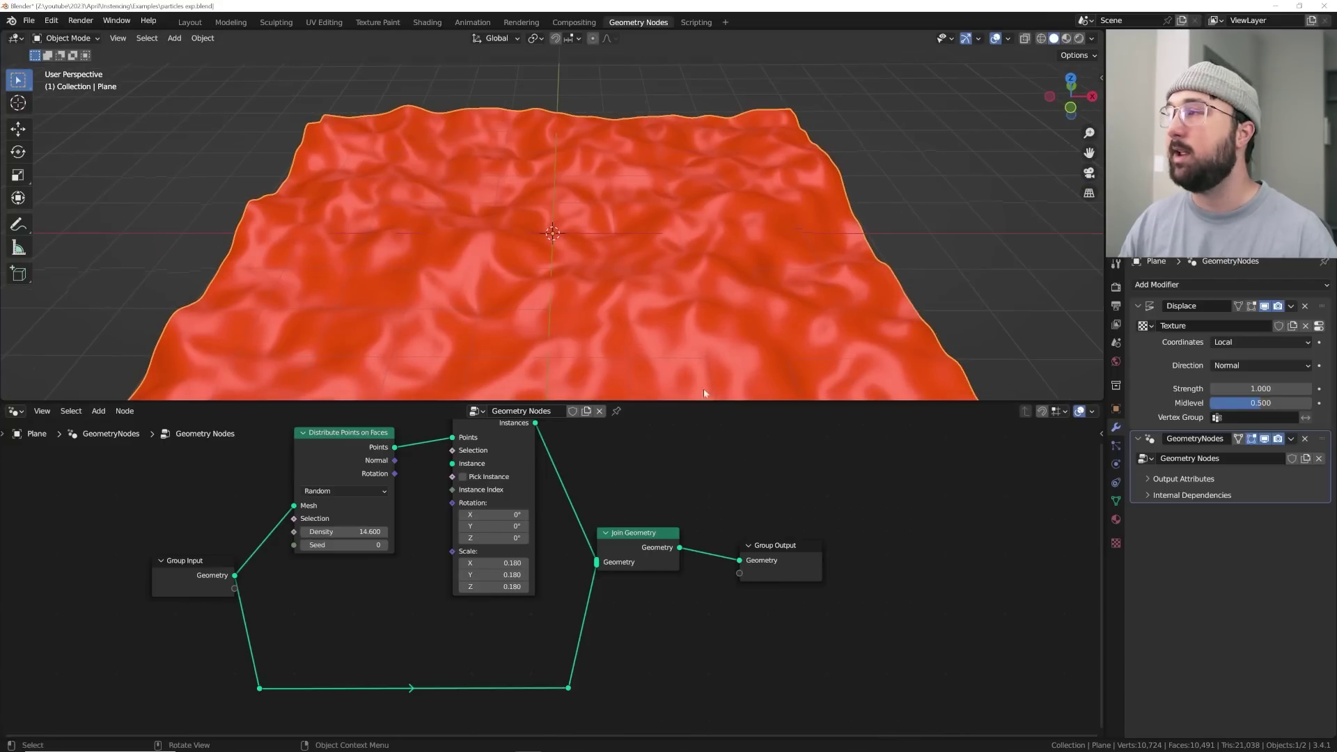
{"action": "left_click_drag", "start_coordinate": [703, 402], "coordinate": [702, 363]}
{"action": "scroll", "coordinate": [700, 470], "scroll_direction": "up", "scroll_amount": 1}
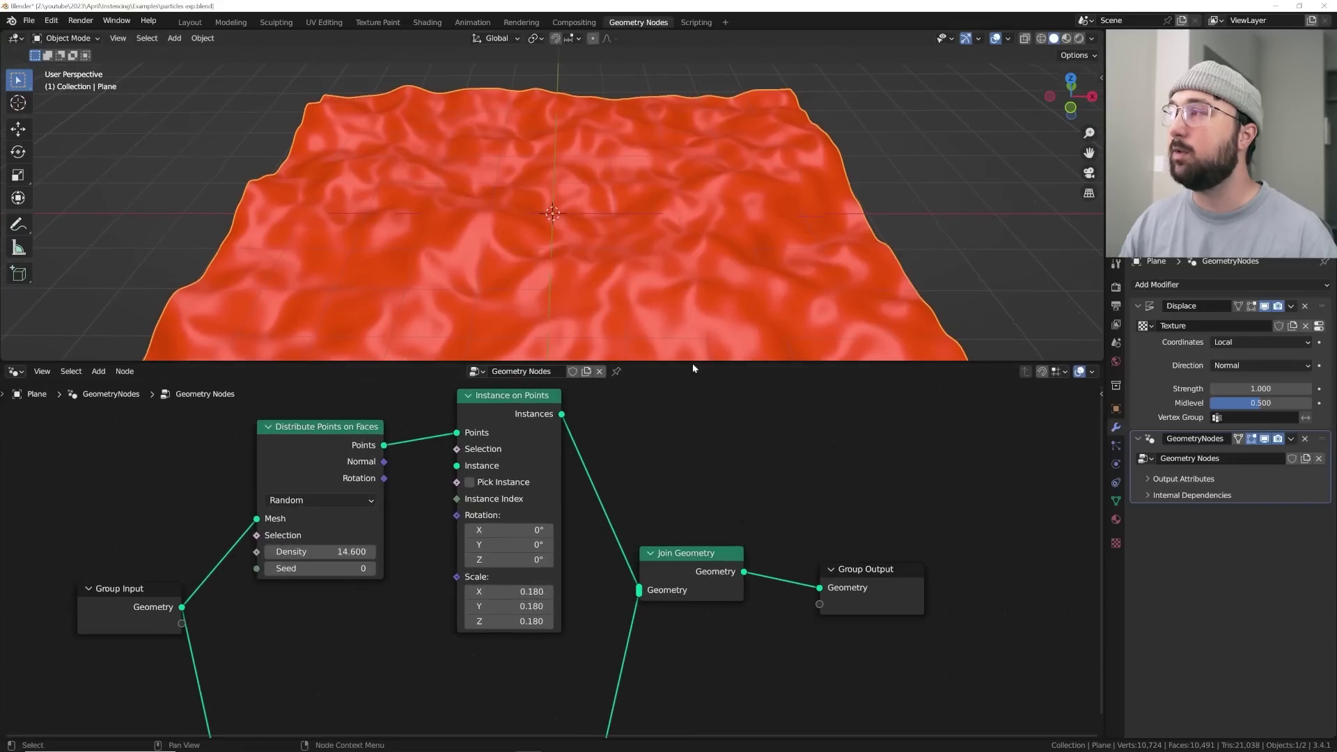
{"action": "scroll", "coordinate": [637, 494], "scroll_direction": "up", "scroll_amount": 1}
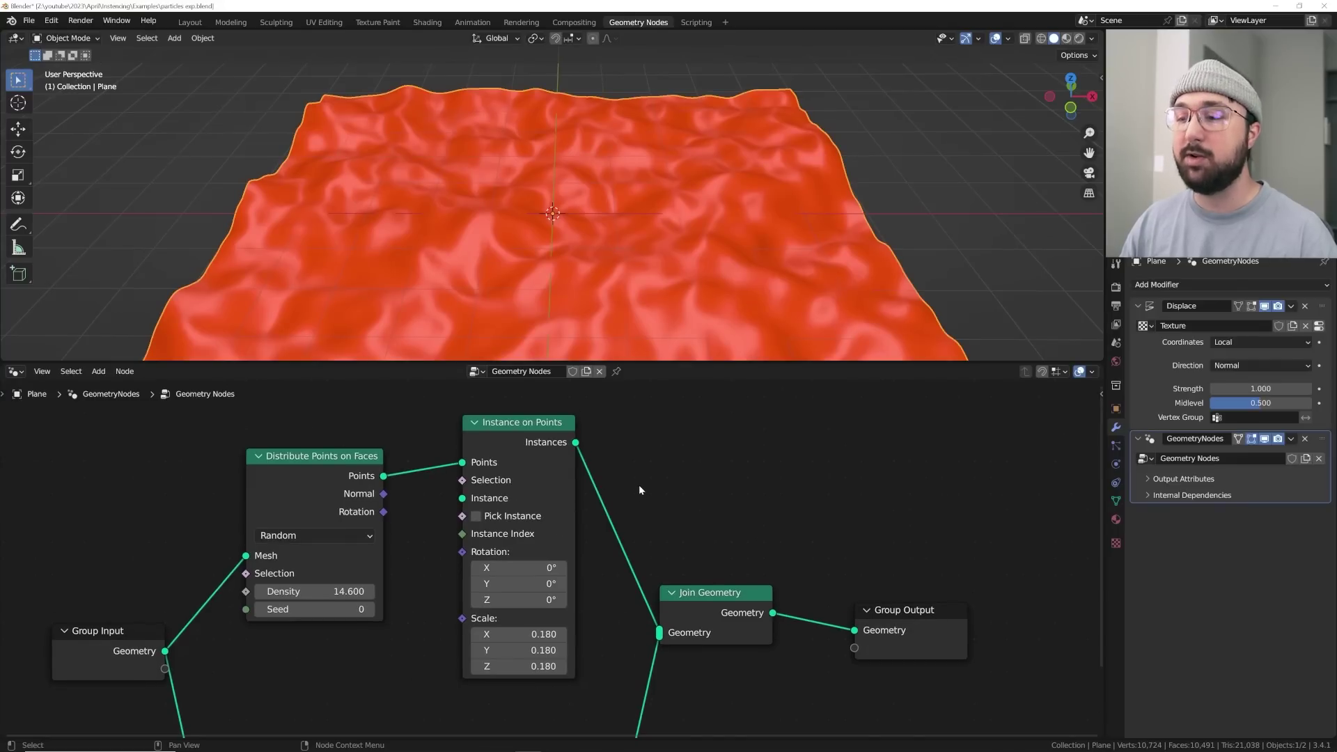
{"action": "left_click_drag", "start_coordinate": [519, 445], "coordinate": [521, 436]}
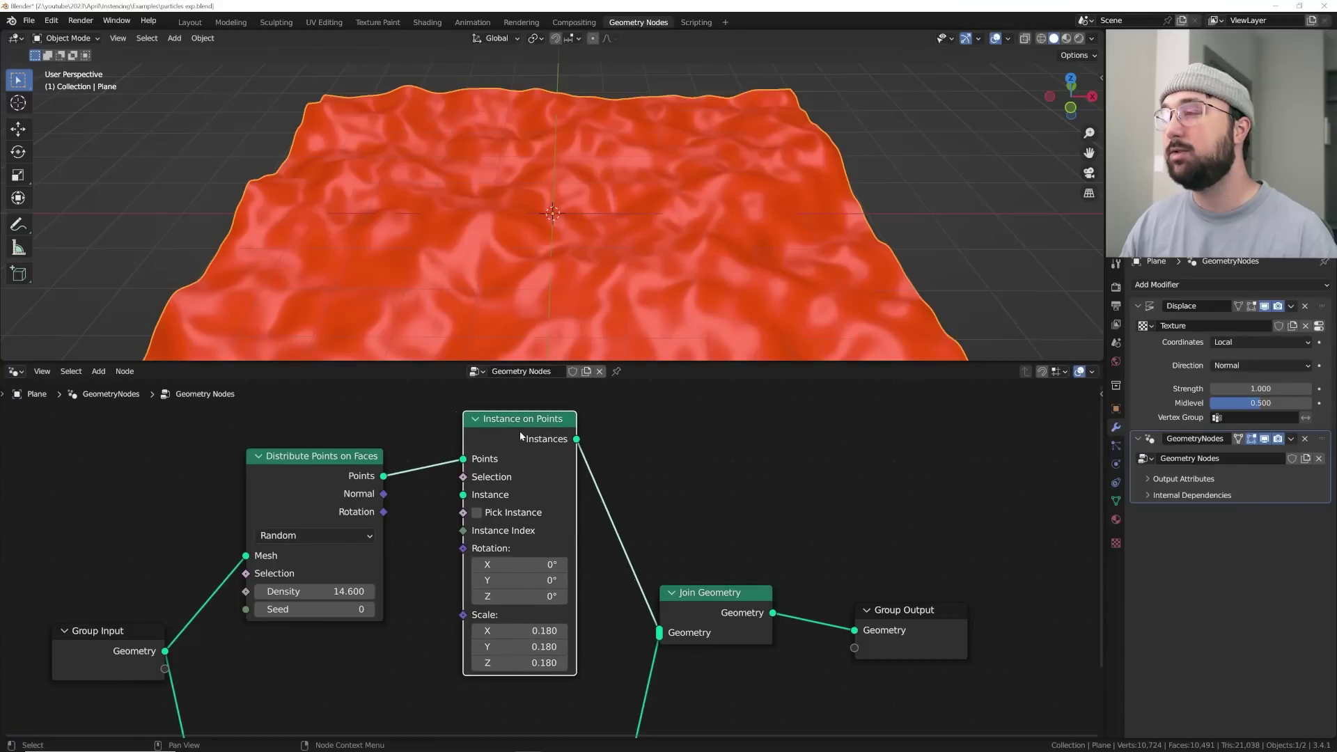
{"action": "left_click_drag", "start_coordinate": [521, 433], "coordinate": [522, 423]}
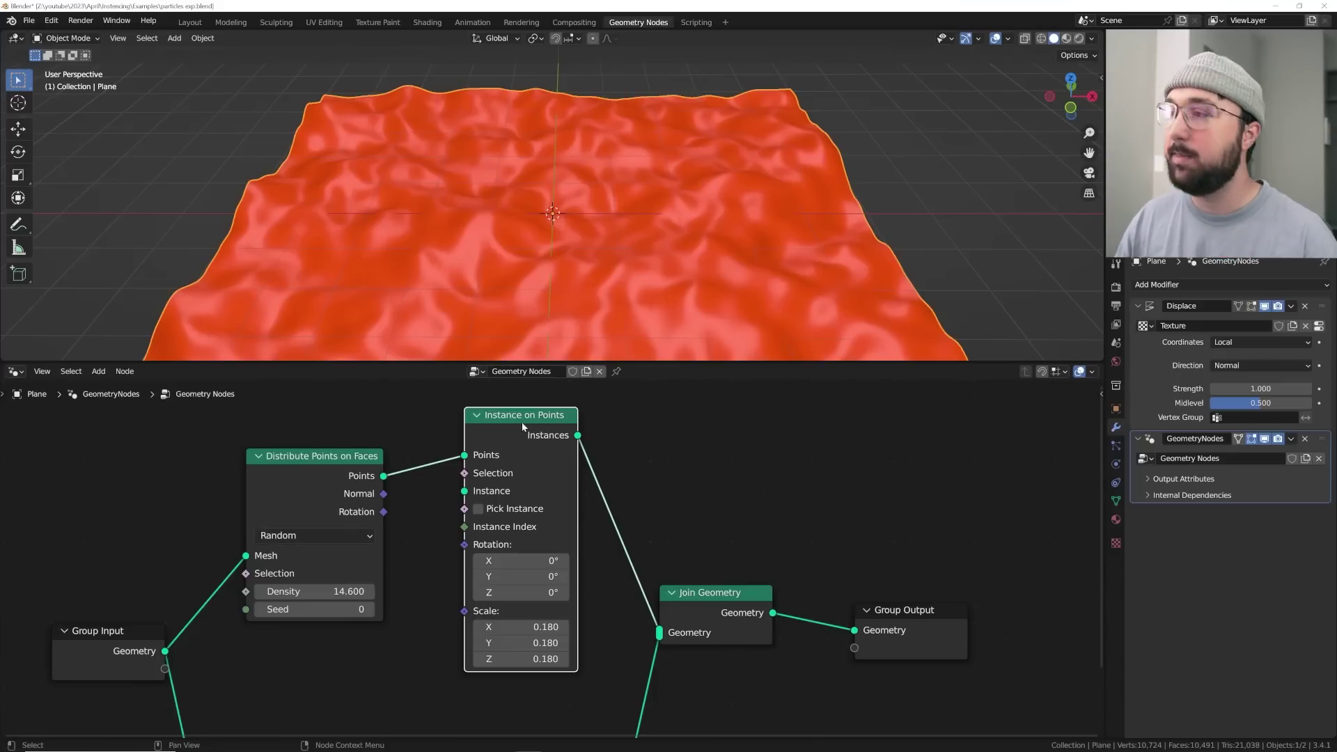
Route the Points link into Join Geometry, try Density 21.800, then revert to 14.600
{"action": "middle_click_drag", "start_coordinate": [330, 535], "coordinate": [335, 521]}
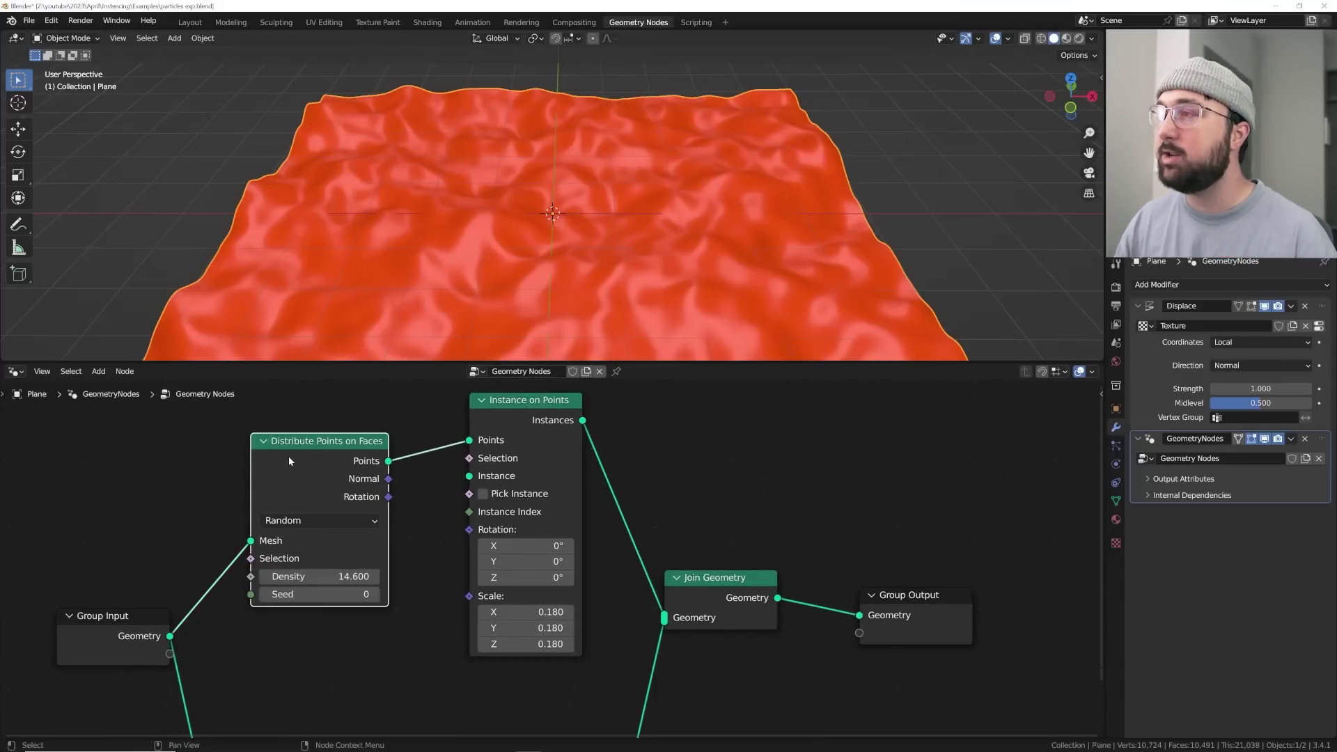
{"action": "left_click_drag", "start_coordinate": [468, 441], "coordinate": [667, 617]}
{"action": "middle_click_drag", "start_coordinate": [515, 243], "coordinate": [515, 202]}
{"action": "left_click_drag", "start_coordinate": [317, 576], "coordinate": [529, 576]}
{"action": "middle_click_drag", "start_coordinate": [565, 240], "coordinate": [517, 139]}
{"action": "key", "text": "ctrl+z"}
{"action": "scroll", "coordinate": [507, 195], "scroll_direction": "down", "scroll_amount": 5}
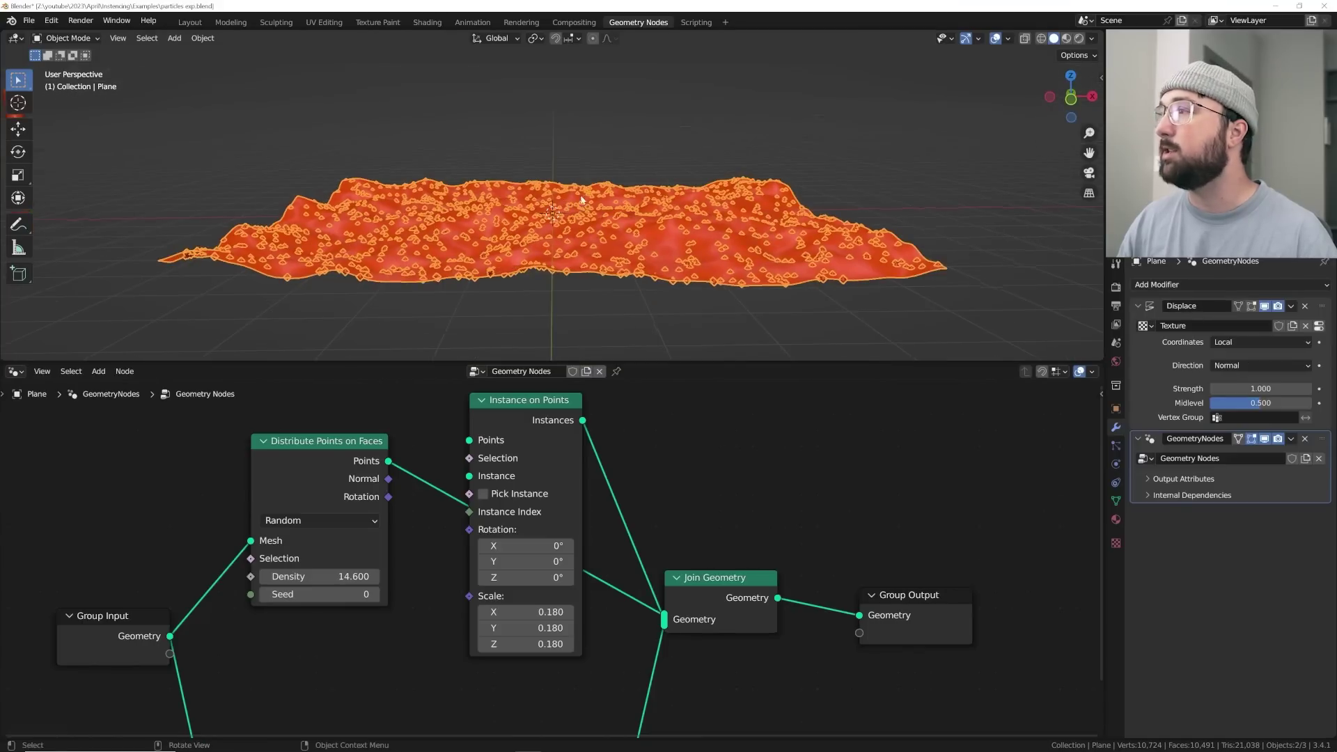
{"action": "middle_click_drag", "start_coordinate": [581, 199], "coordinate": [585, 282]}
{"action": "left_click_drag", "start_coordinate": [318, 463], "coordinate": [310, 470]}
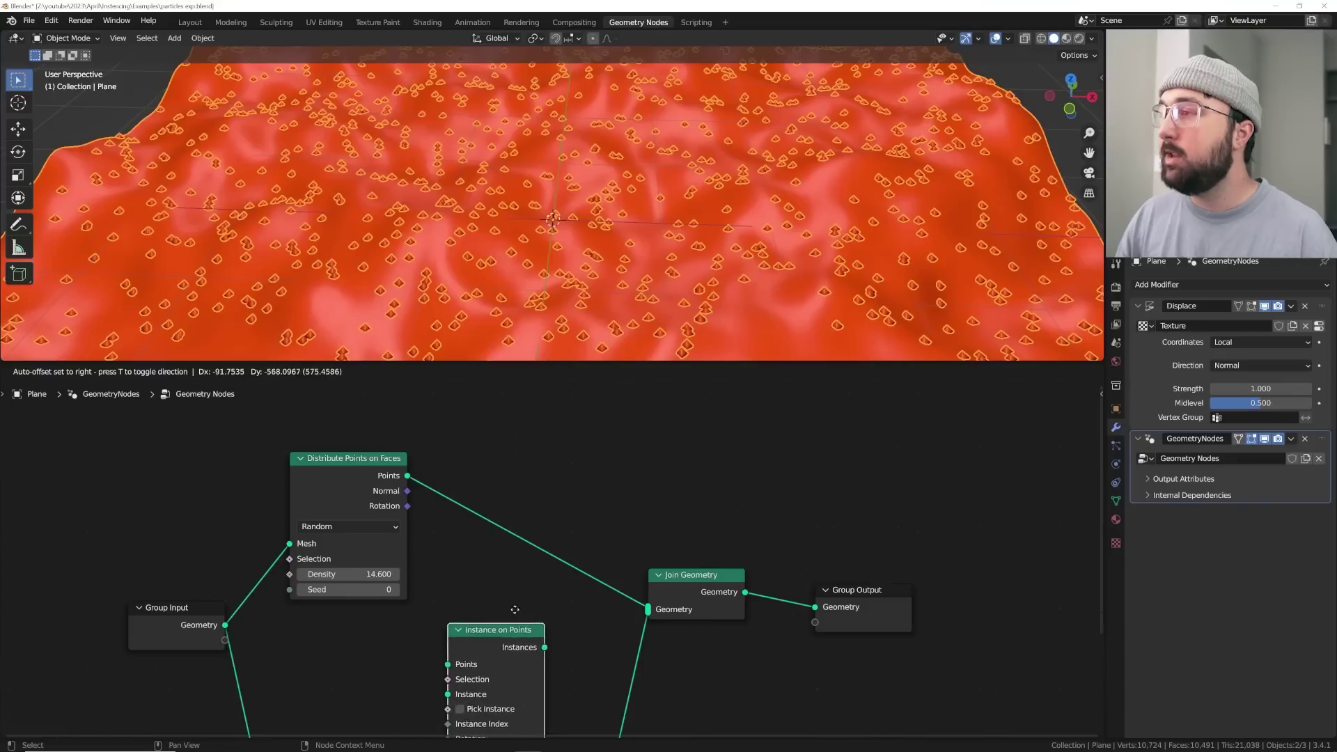
Drag the Instance on Points node upward, with Points feeding it again
{"action": "left_click_drag", "start_coordinate": [513, 615], "coordinate": [530, 478]}
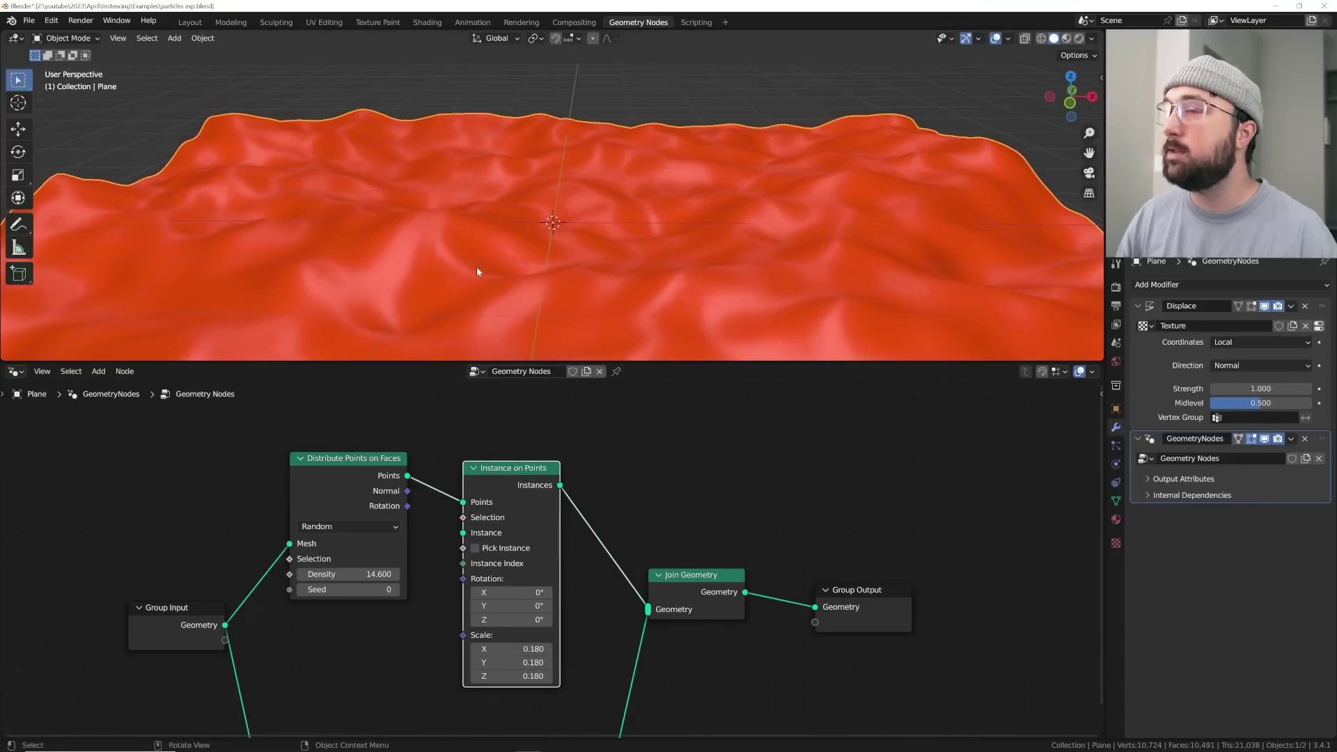
Add the particle cylinder to the node tree as an Object Info node below Distribute Points
{"action": "left_click_drag", "start_coordinate": [508, 482], "coordinate": [536, 456]}
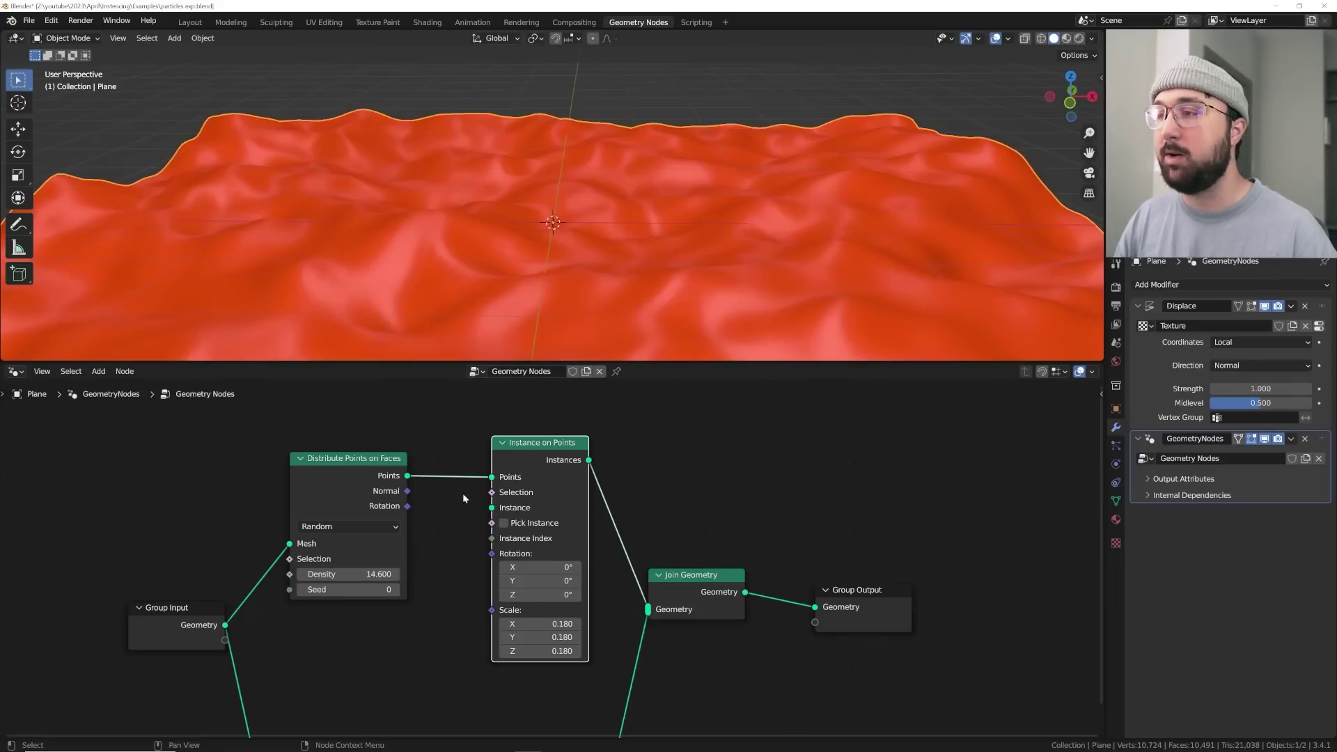
{"action": "scroll", "coordinate": [314, 174], "scroll_direction": "down", "scroll_amount": 5}
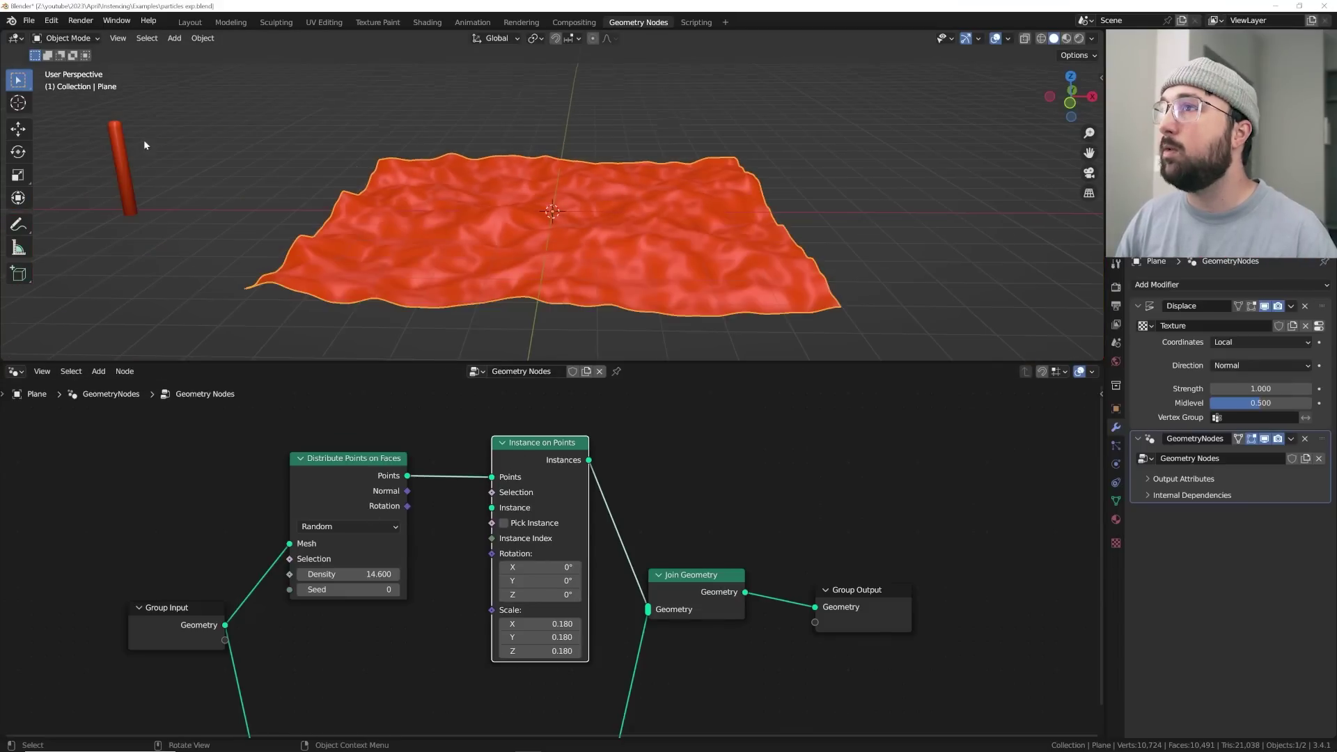
{"action": "left_click", "coordinate": [120, 167]}
{"action": "left_click", "coordinate": [685, 259]}
{"action": "scroll", "coordinate": [679, 254], "scroll_direction": "up", "scroll_amount": 4}
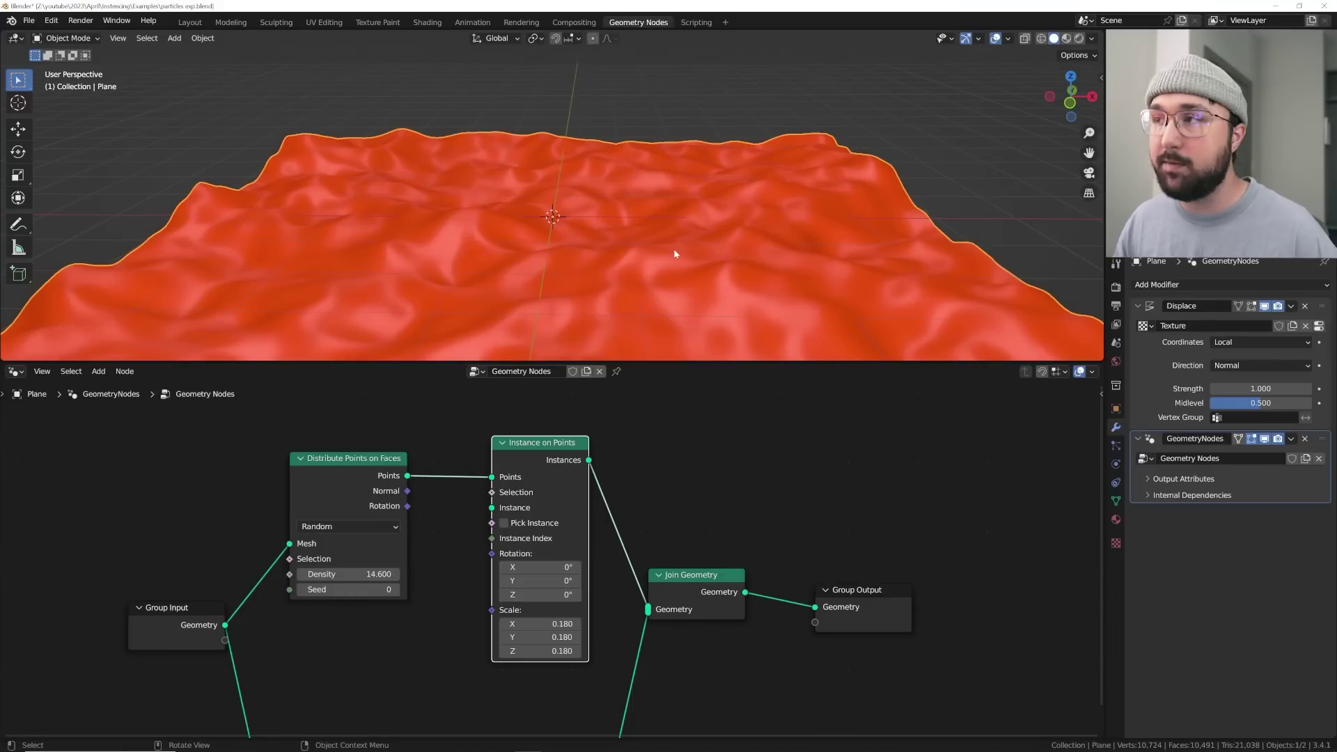
{"action": "left_click_drag", "start_coordinate": [1177, 86], "coordinate": [621, 515]}
{"action": "left_click_drag", "start_coordinate": [294, 674], "coordinate": [294, 674]}
{"action": "middle_click_drag", "start_coordinate": [295, 673], "coordinate": [332, 563]}
{"action": "left_click_drag", "start_coordinate": [376, 559], "coordinate": [391, 507]}
{"action": "scroll", "coordinate": [503, 509], "scroll_direction": "up", "scroll_amount": 3}
{"action": "middle_click_drag", "start_coordinate": [503, 509], "coordinate": [436, 590]}
{"action": "mouse_move", "coordinate": [252, 620]}
{"action": "left_mouse_down"}
{"action": "mouse_move", "coordinate": [276, 623]}
{"action": "mouse_move", "coordinate": [264, 610]}
{"action": "left_mouse_up"}
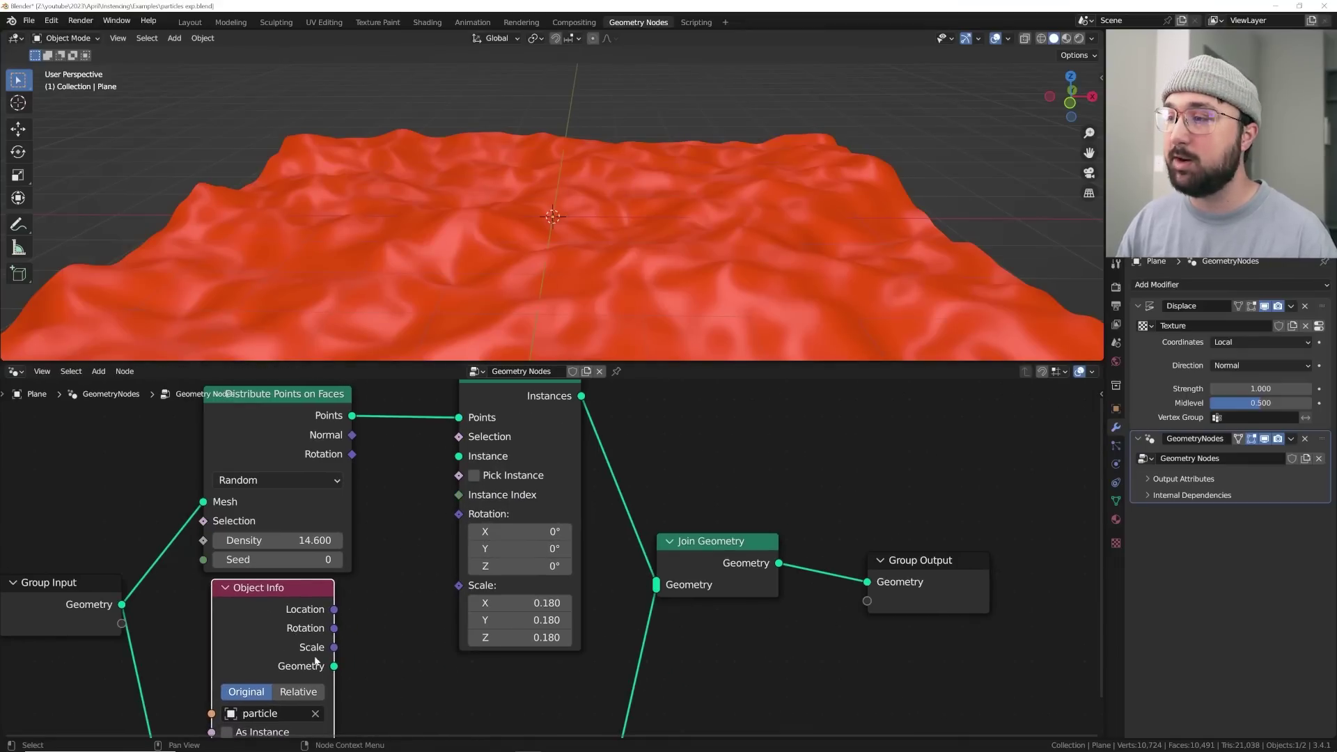
Link the particle's Geometry output to the Instance input of Instance on Points
{"action": "left_click_drag", "start_coordinate": [338, 670], "coordinate": [350, 623]}
{"action": "left_click_drag", "start_coordinate": [422, 478], "coordinate": [459, 464]}
{"action": "left_click_drag", "start_coordinate": [460, 462], "coordinate": [459, 458]}
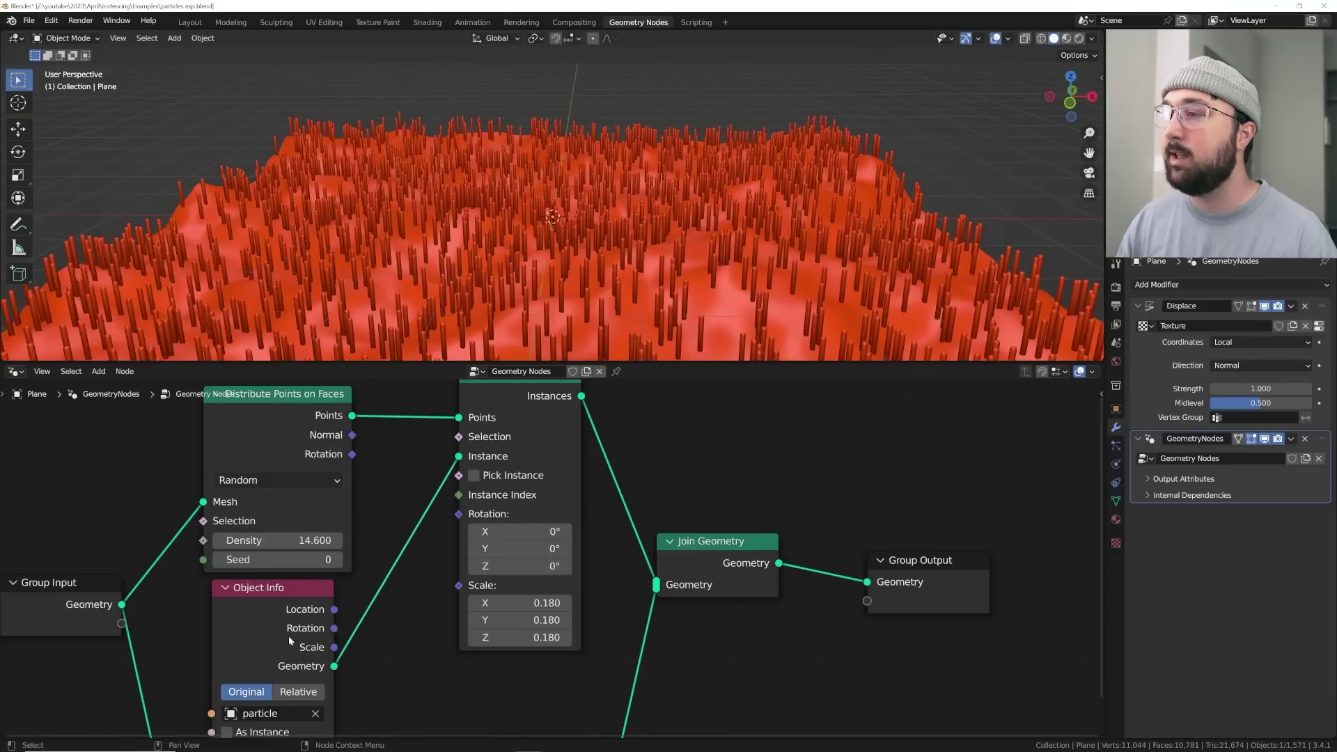
{"action": "middle_click_drag", "start_coordinate": [596, 232], "coordinate": [460, 328]}
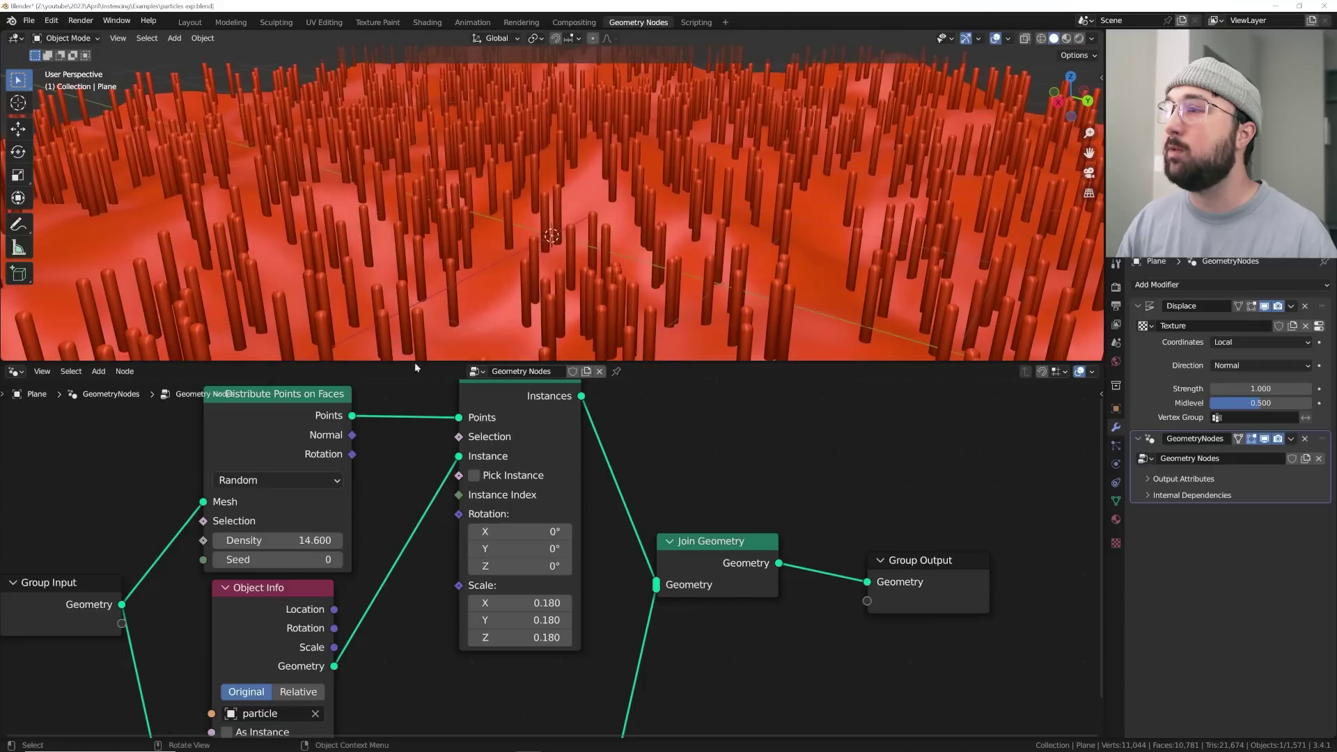
Raise the distribution Seed to 16 and inspect the reshuffled cylinder instances
{"action": "left_click", "coordinate": [337, 561]}
{"action": "left_click", "coordinate": [338, 560]}
{"action": "left_click", "coordinate": [338, 561]}
{"action": "left_click", "coordinate": [338, 560]}
{"action": "left_click", "coordinate": [338, 561]}
{"action": "left_click", "coordinate": [338, 560]}
{"action": "scroll", "coordinate": [486, 515], "scroll_direction": "down", "scroll_amount": 3}
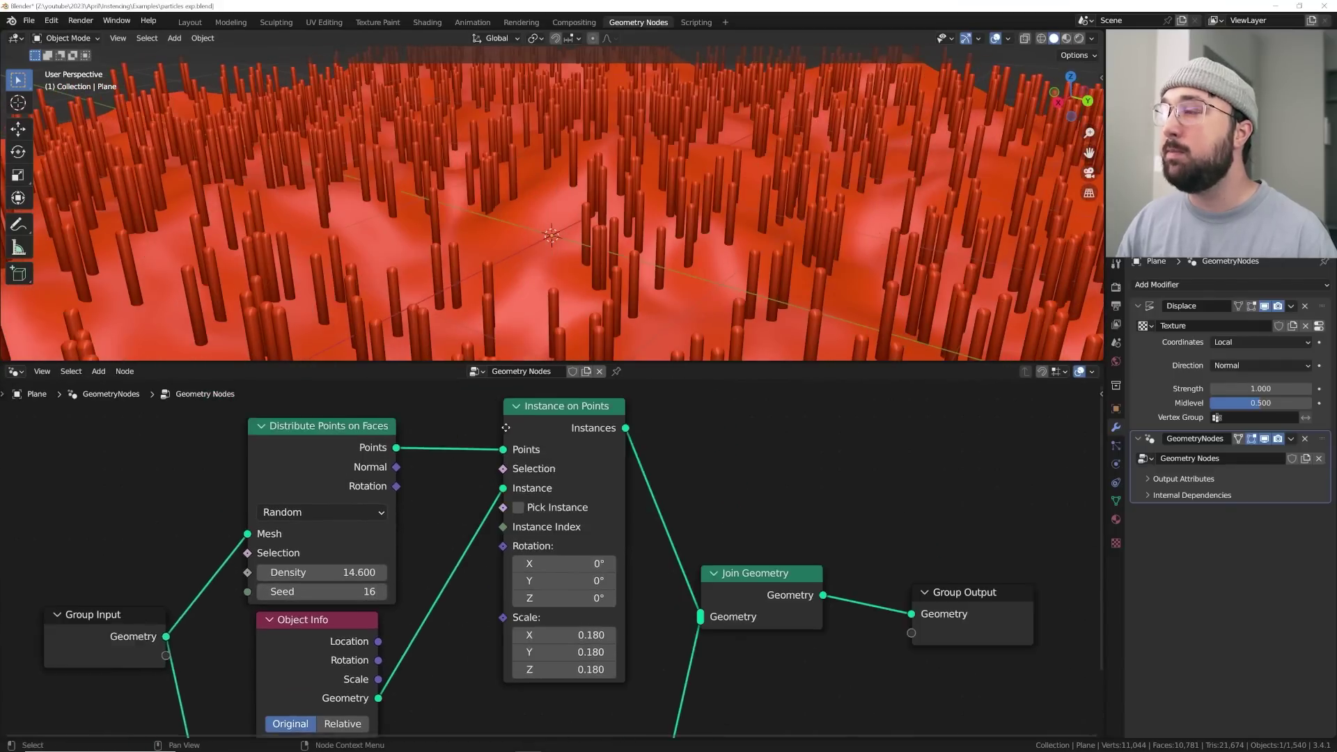
{"action": "middle_click_drag", "start_coordinate": [498, 270], "coordinate": [674, 194]}
{"action": "scroll", "coordinate": [622, 230], "scroll_direction": "up", "scroll_amount": 3}
{"action": "scroll", "coordinate": [623, 240], "scroll_direction": "down", "scroll_amount": 3}
{"action": "scroll", "coordinate": [775, 188], "scroll_direction": "down", "scroll_amount": 3}
{"action": "scroll", "coordinate": [641, 209], "scroll_direction": "up", "scroll_amount": 5}
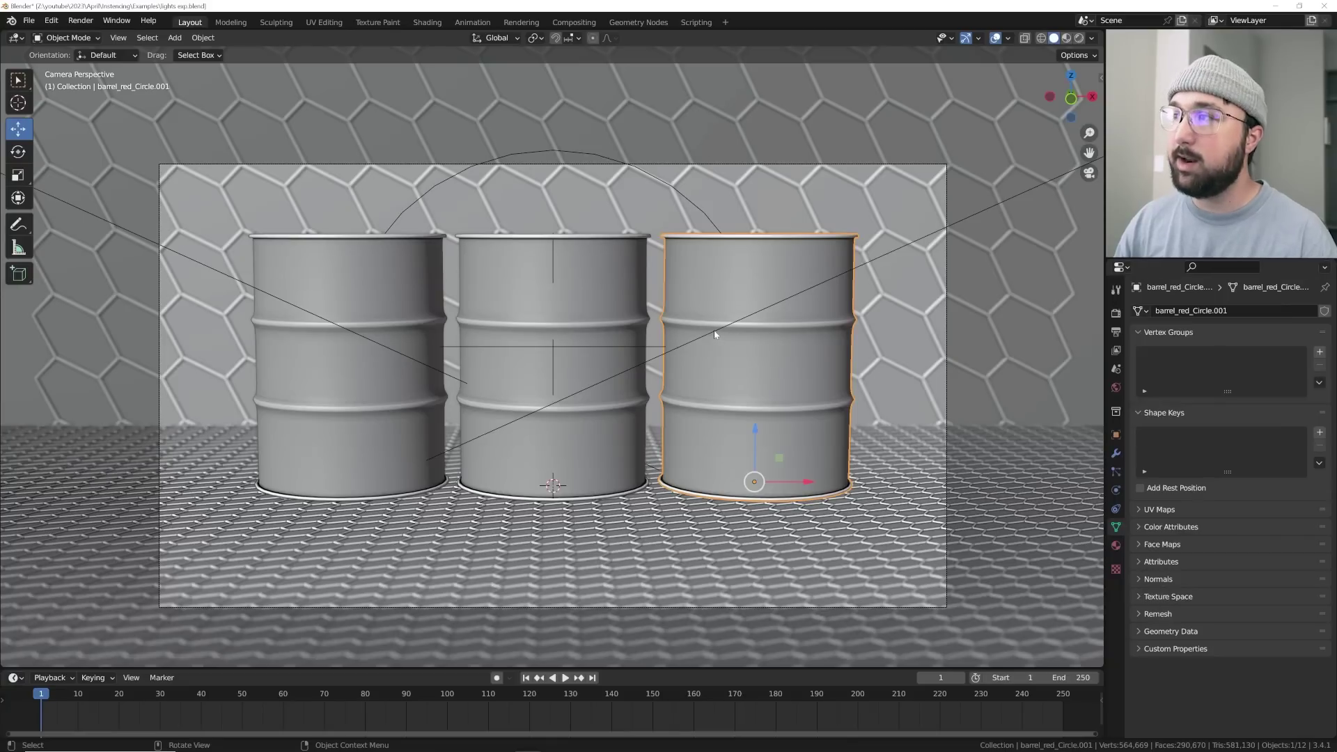
Delete the left spot light, then view the camera shot in rendered shading
{"action": "middle_click_drag", "start_coordinate": [689, 345], "coordinate": [220, 423]}
{"action": "middle_click_drag", "start_coordinate": [660, 527], "coordinate": [575, 435]}
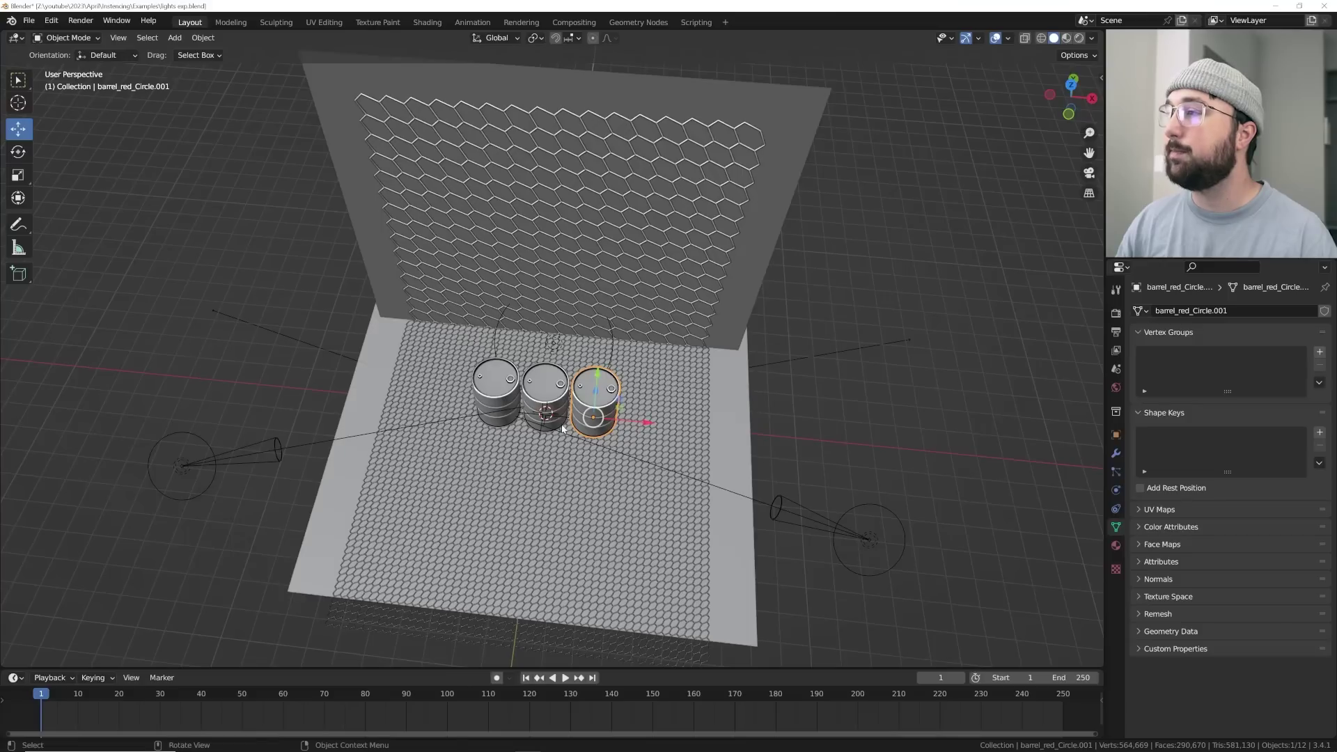
{"action": "left_click", "coordinate": [182, 466]}
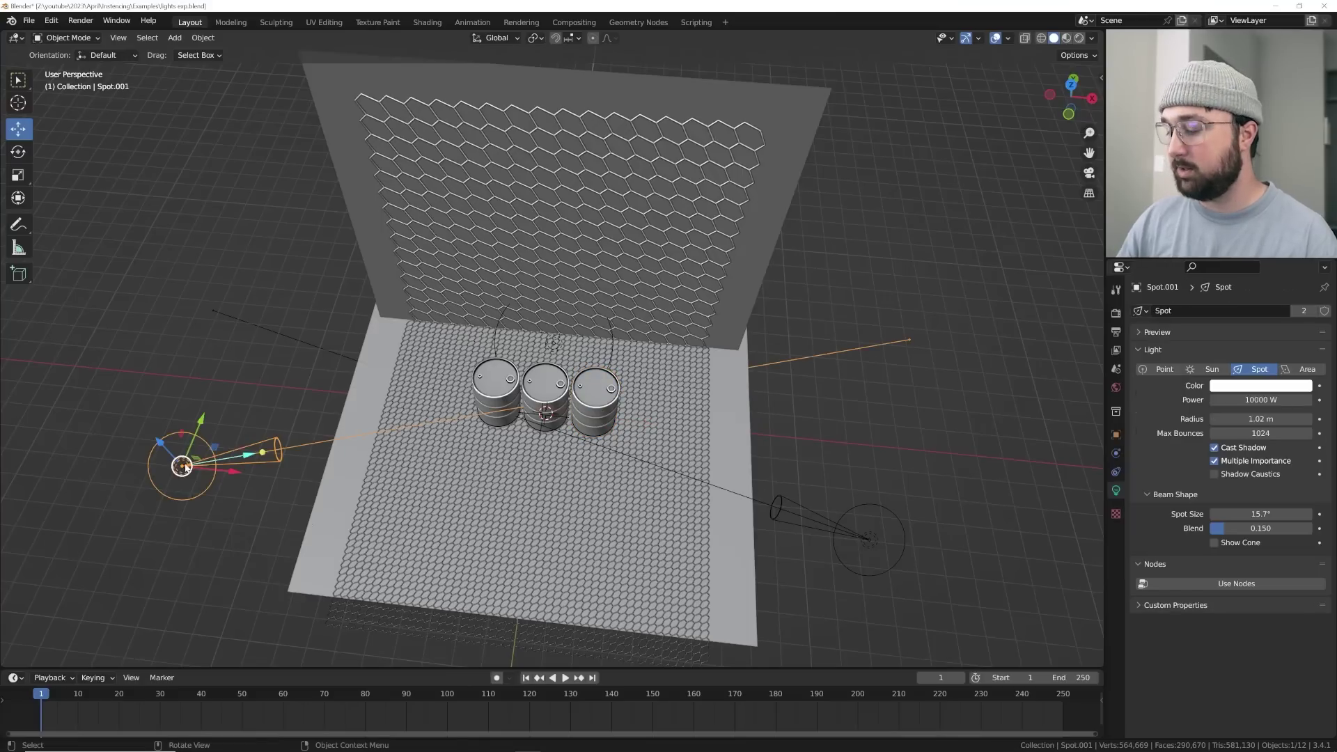
{"action": "key", "text": "Delete"}
{"action": "key", "text": "KP_0"}
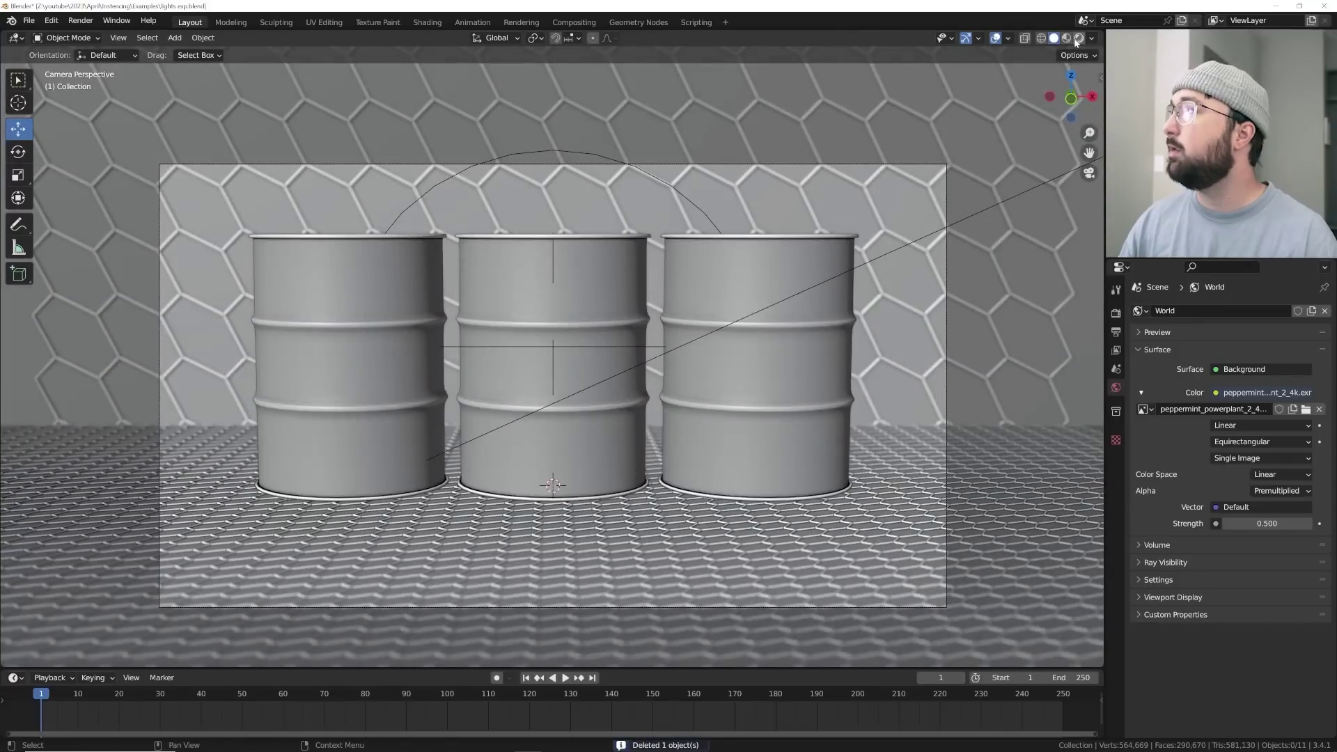
{"action": "key", "text": "z"}
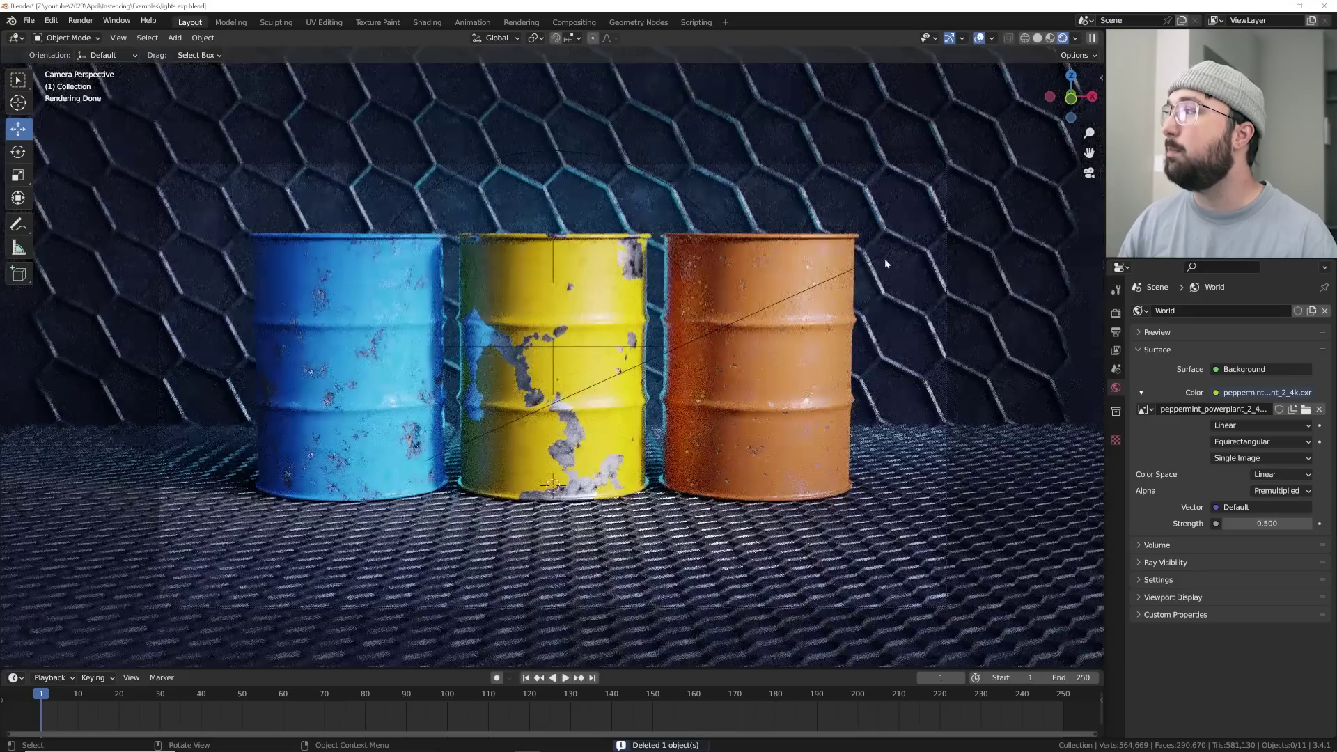
From top view, rotate the remaining spot light to aim at the yellow barrel
{"action": "key", "text": "ctrl+z"}
{"action": "key", "text": "grave"}
{"action": "left_click", "coordinate": [596, 317]}
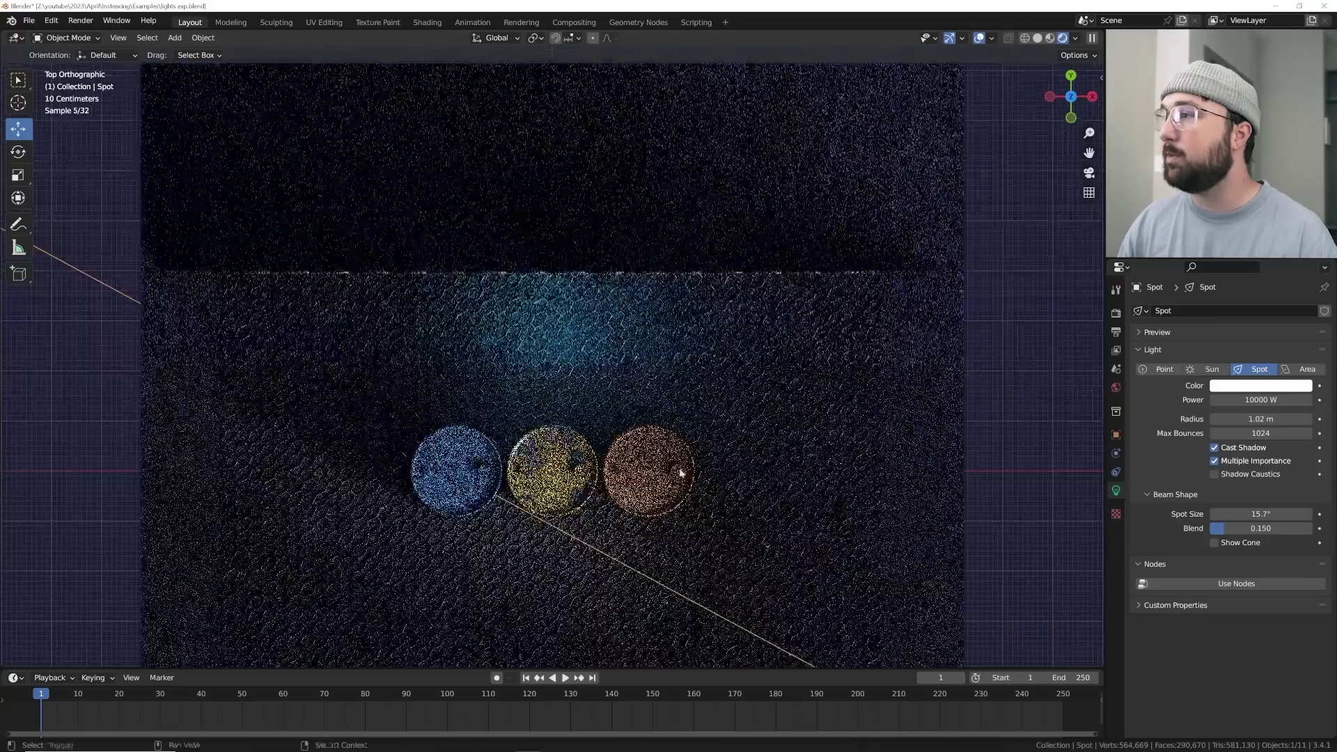
{"action": "middle_click_drag", "start_coordinate": [682, 473], "coordinate": [590, 292], "text": "shift"}
{"action": "scroll", "coordinate": [555, 324], "scroll_direction": "down", "scroll_amount": 1}
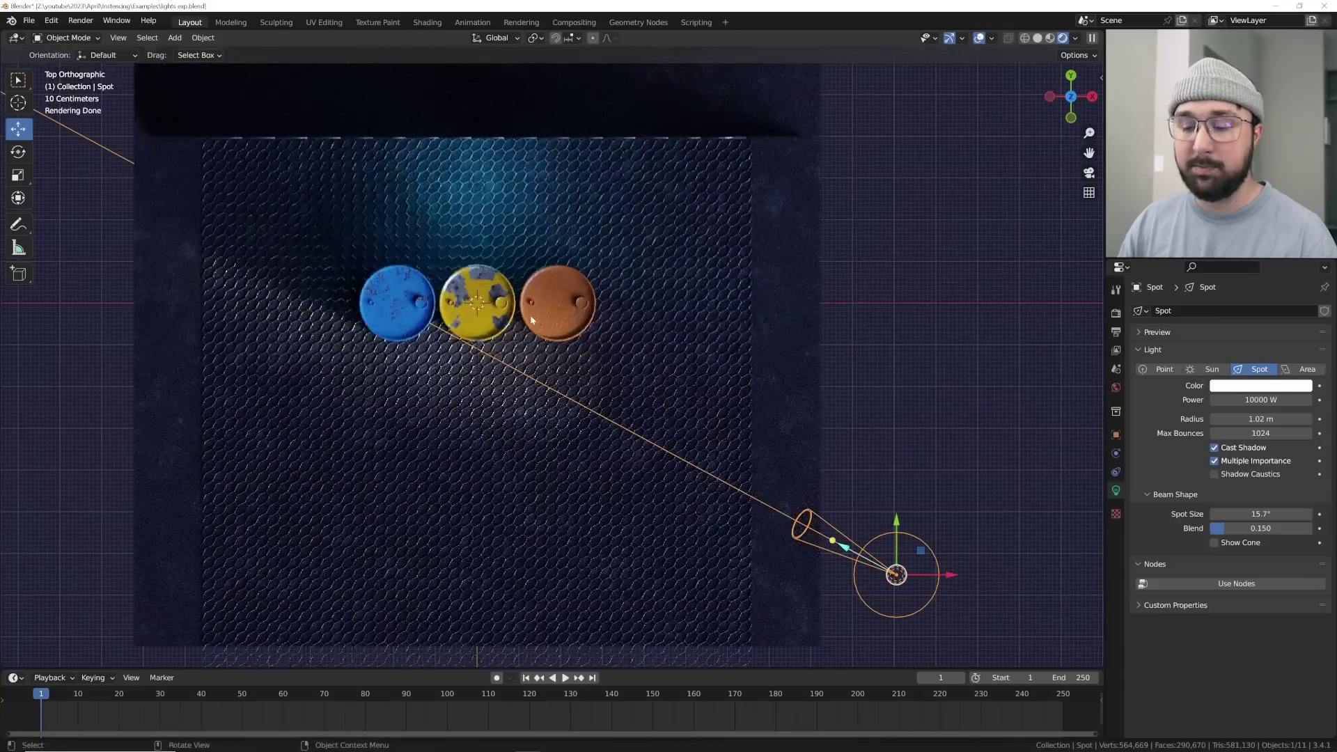
{"action": "key", "text": "r"}
{"action": "left_click", "coordinate": [533, 283]}
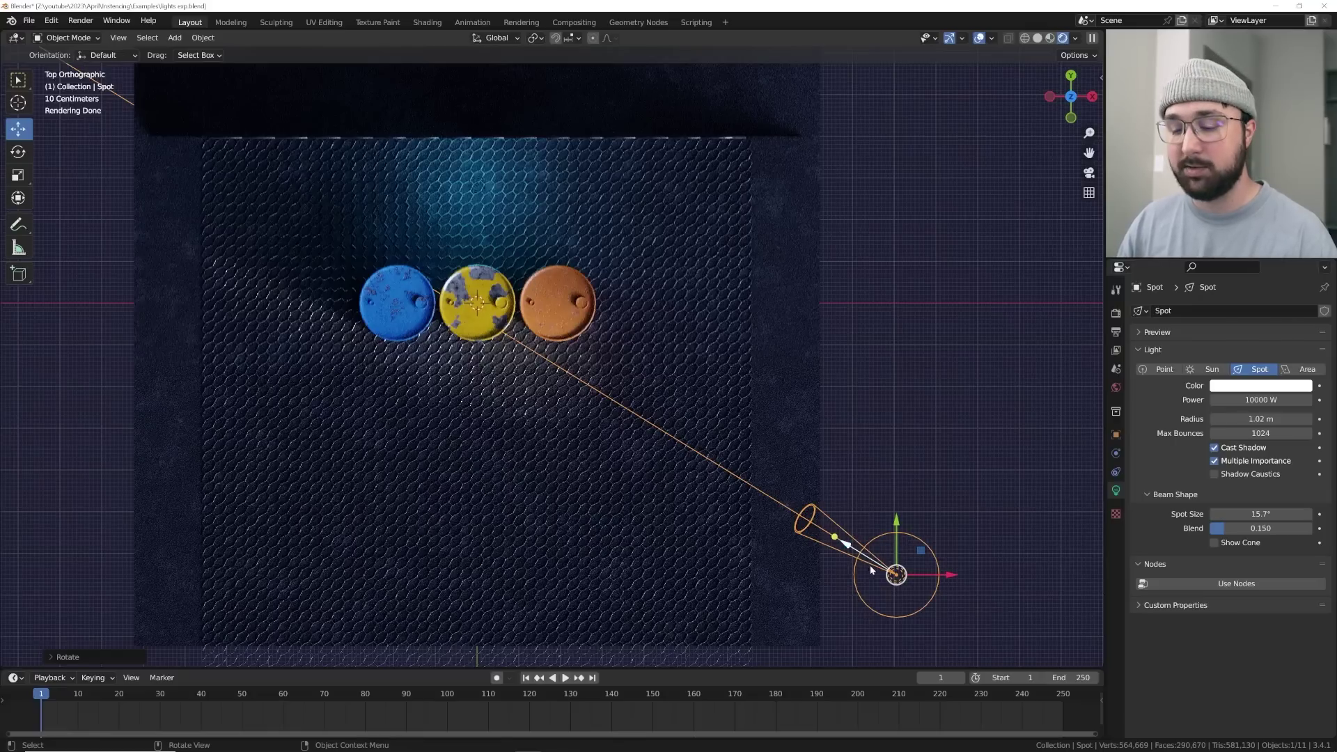
Make a linked duplicate spot light, move it left, and rotate it toward the barrels
{"action": "key", "text": "alt+d"}
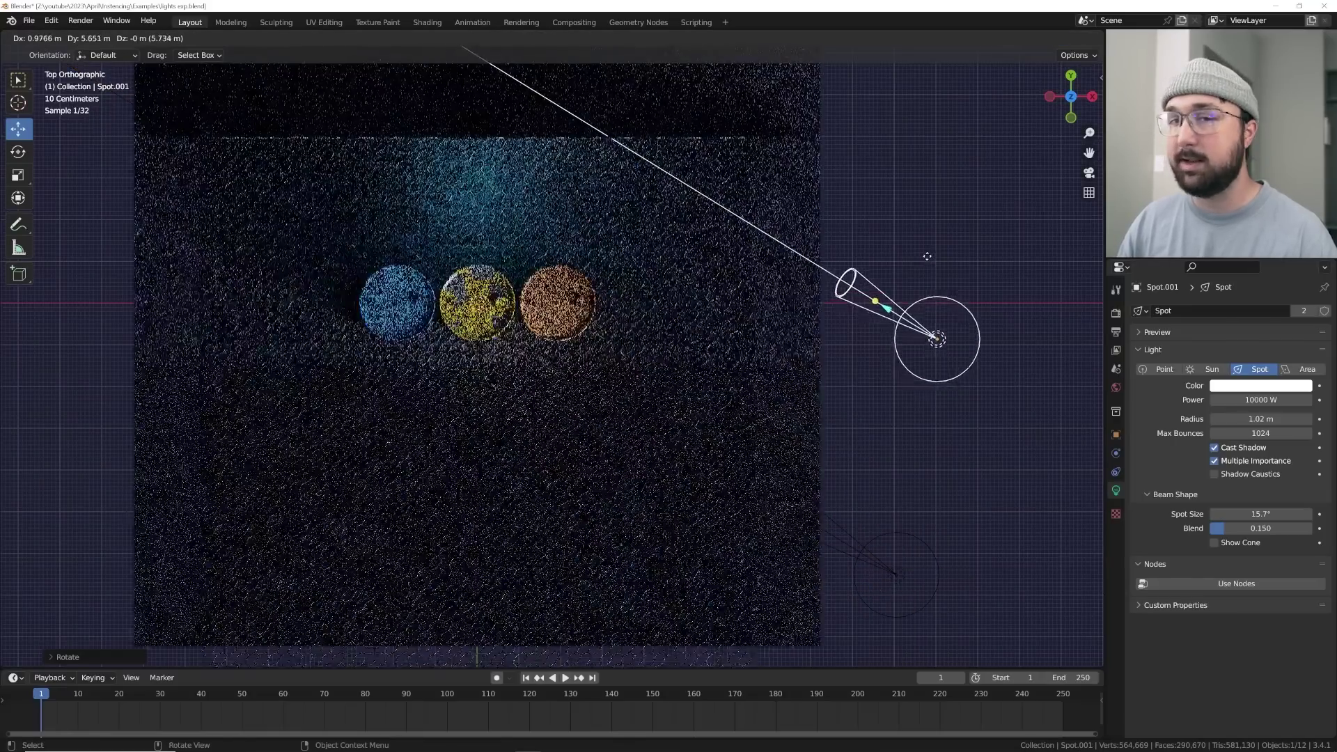
{"action": "right_click", "coordinate": [929, 260]}
{"action": "left_click_drag", "start_coordinate": [954, 576], "coordinate": [130, 576]}
{"action": "key", "text": "r"}
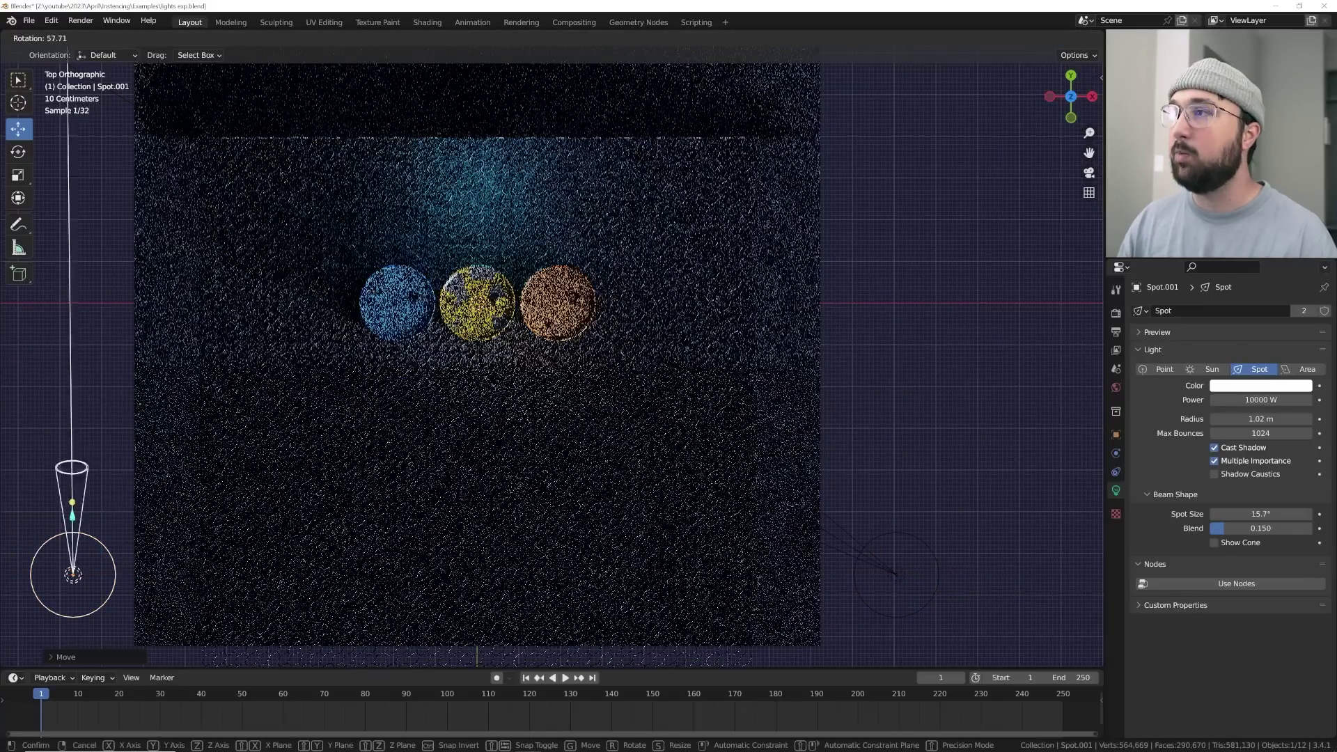
{"action": "left_click", "coordinate": [954, 420]}
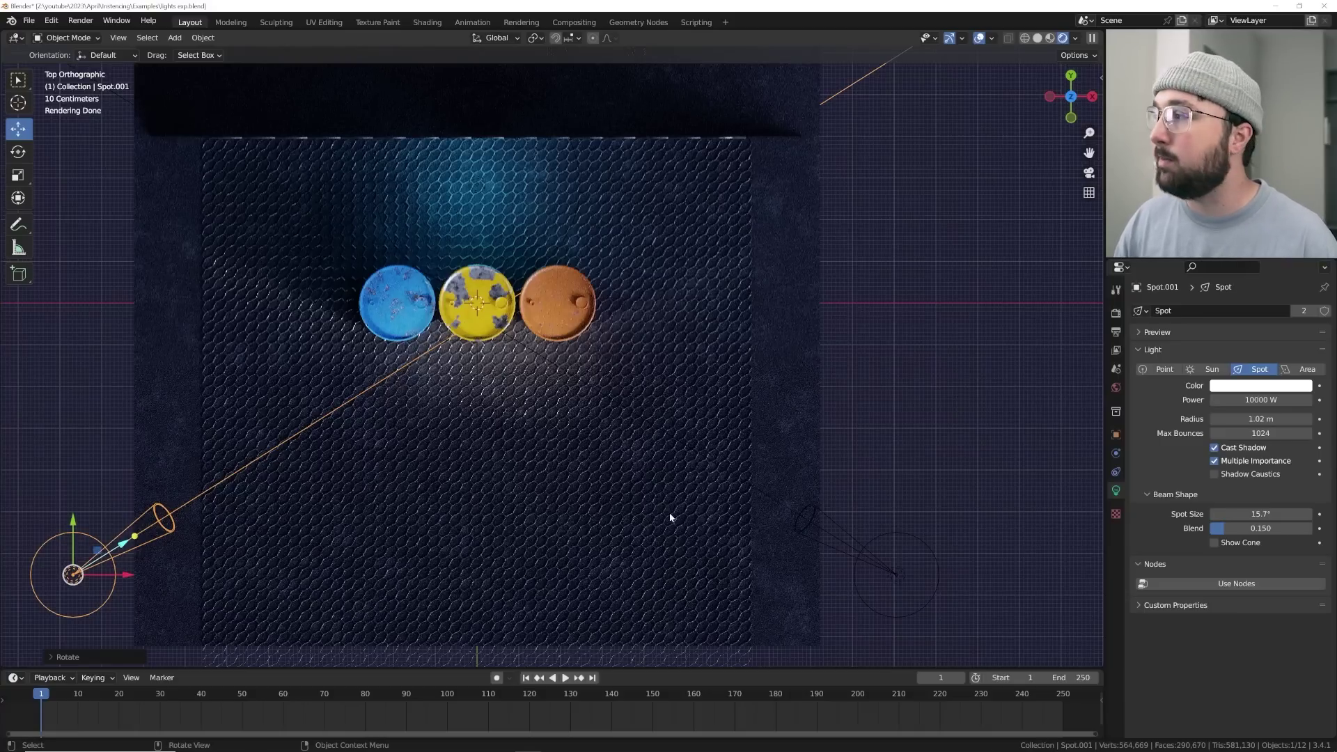
In camera view, set the right spot light's Power to 0 W
{"action": "left_click", "coordinate": [868, 569]}
{"action": "left_click", "coordinate": [143, 533]}
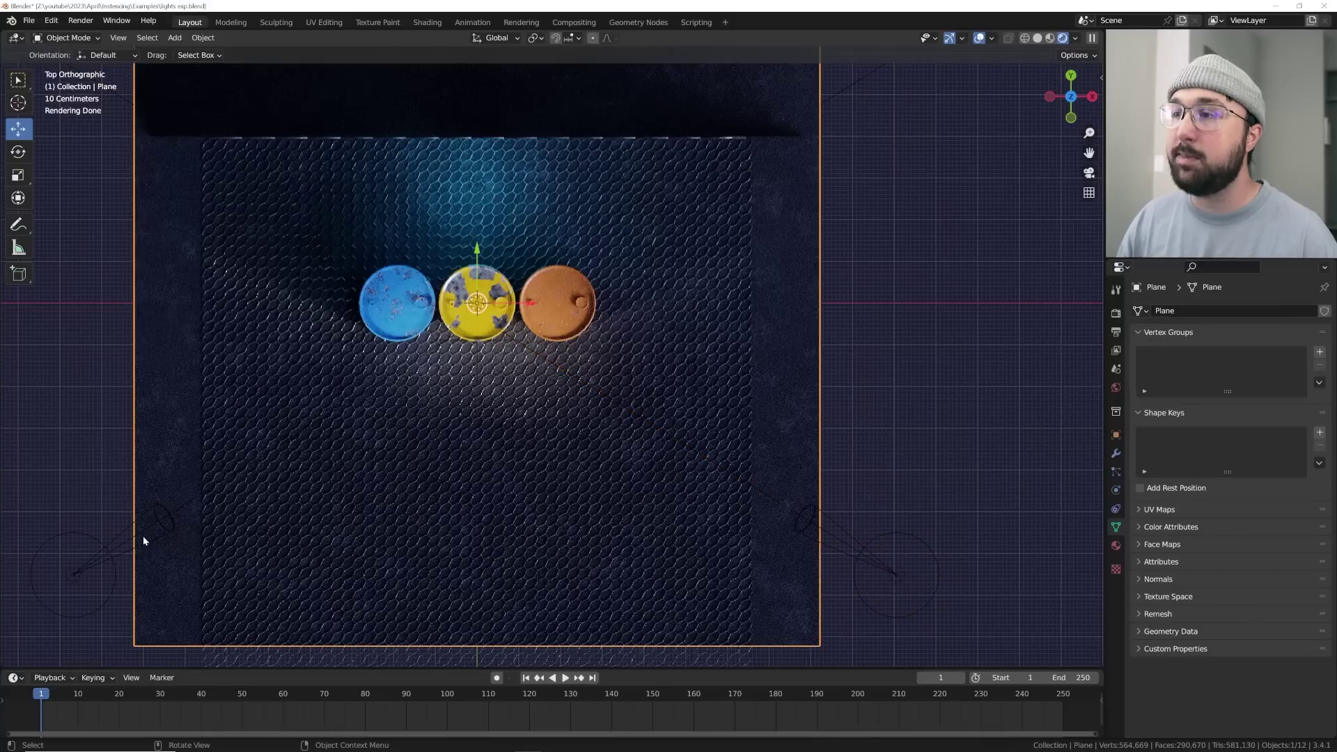
{"action": "left_click", "coordinate": [143, 534]}
{"action": "left_click", "coordinate": [860, 561]}
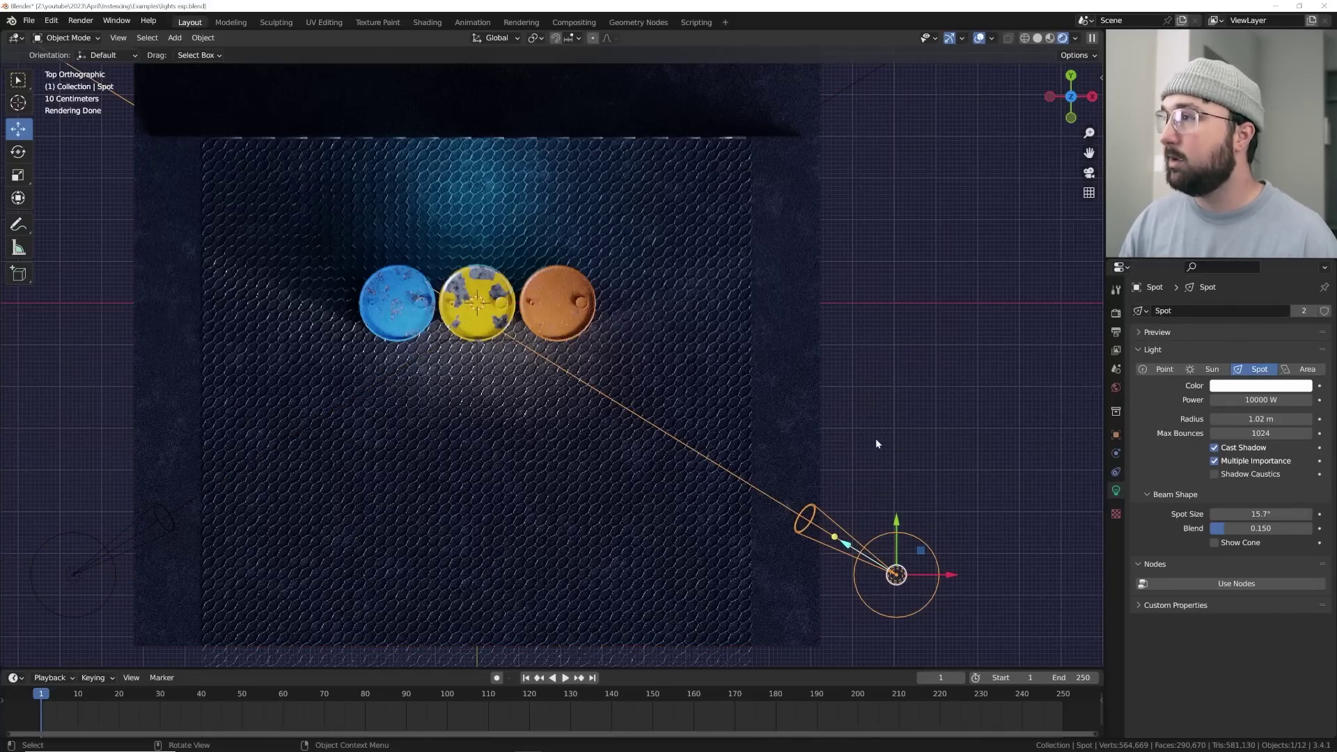
{"action": "key", "text": "KP_0"}
{"action": "double_click", "coordinate": [1261, 400]}
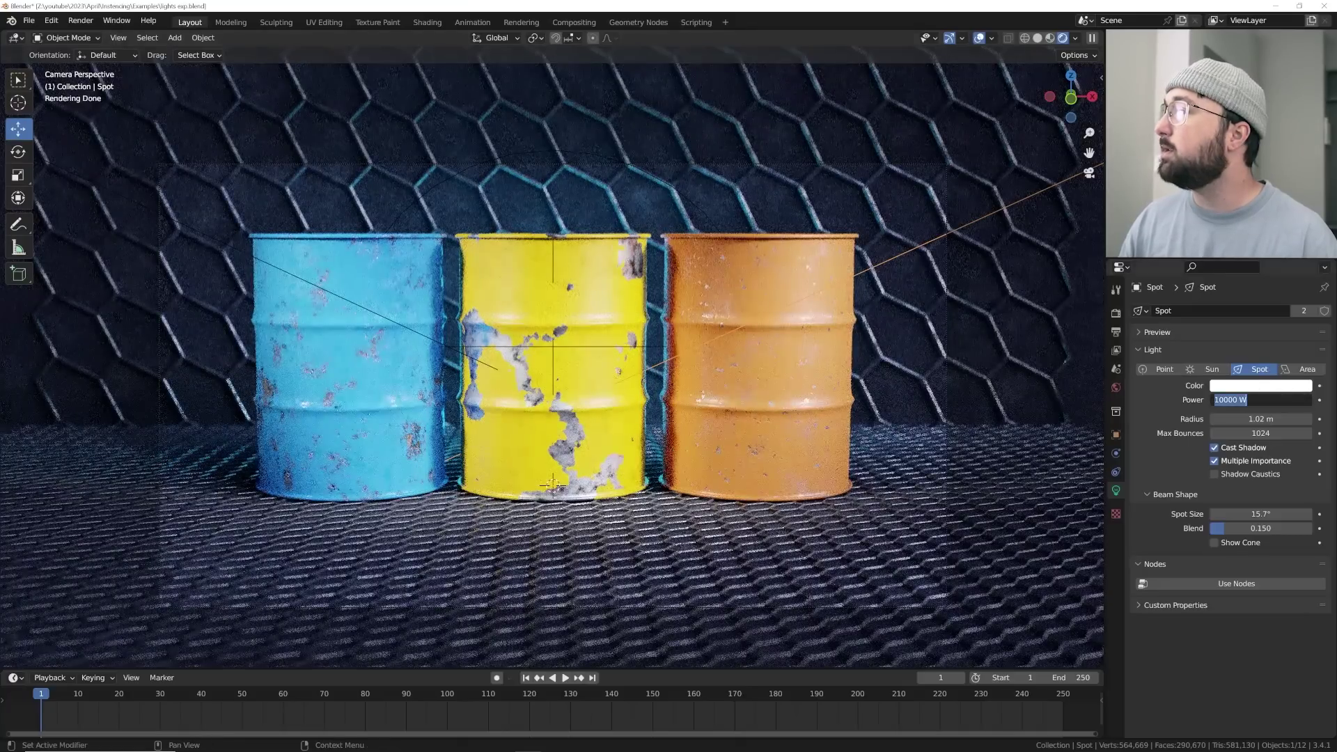
{"action": "type", "text": "0"}
{"action": "key", "text": "Return"}
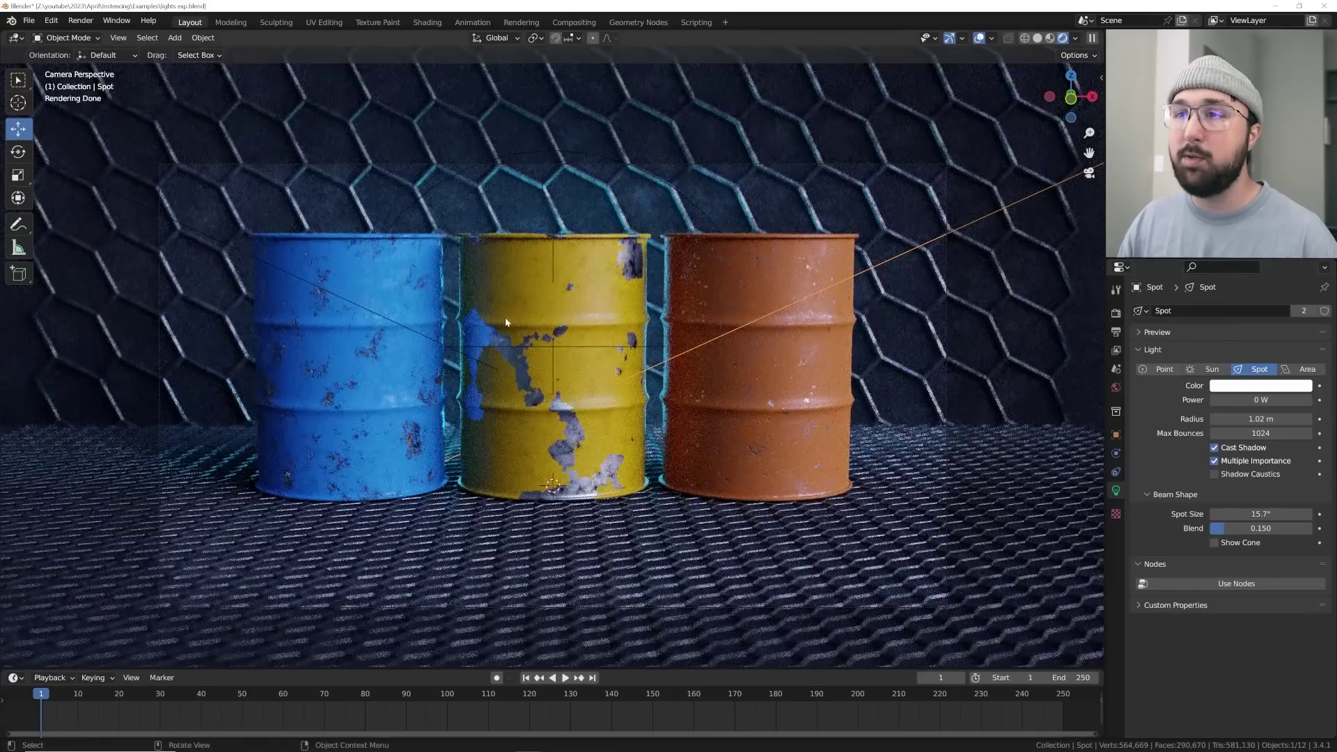
Restore the spot light Power to 10000 W and give it a pink colour
{"action": "double_click", "coordinate": [1261, 400]}
{"action": "type", "text": "10000"}
{"action": "key", "text": "Return"}
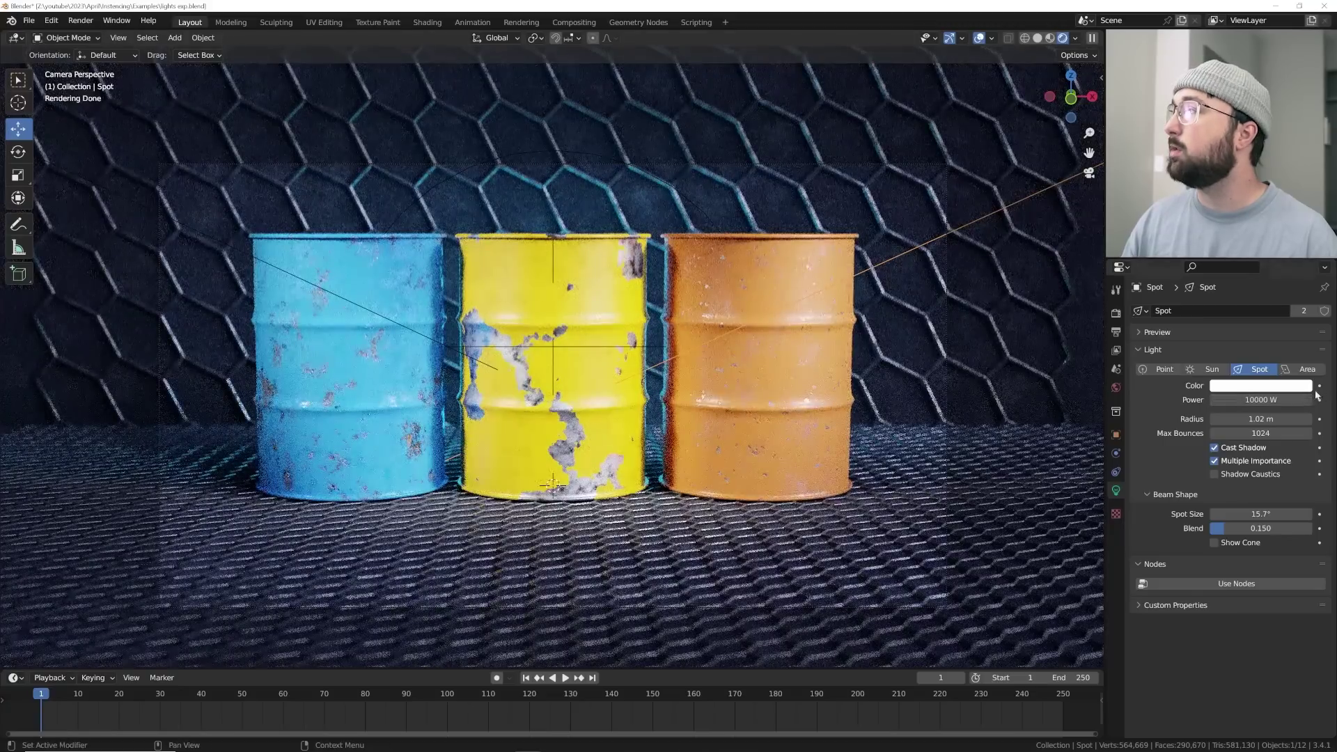
{"action": "left_click", "coordinate": [1308, 386]}
{"action": "left_click_drag", "start_coordinate": [1229, 287], "coordinate": [1250, 296]}
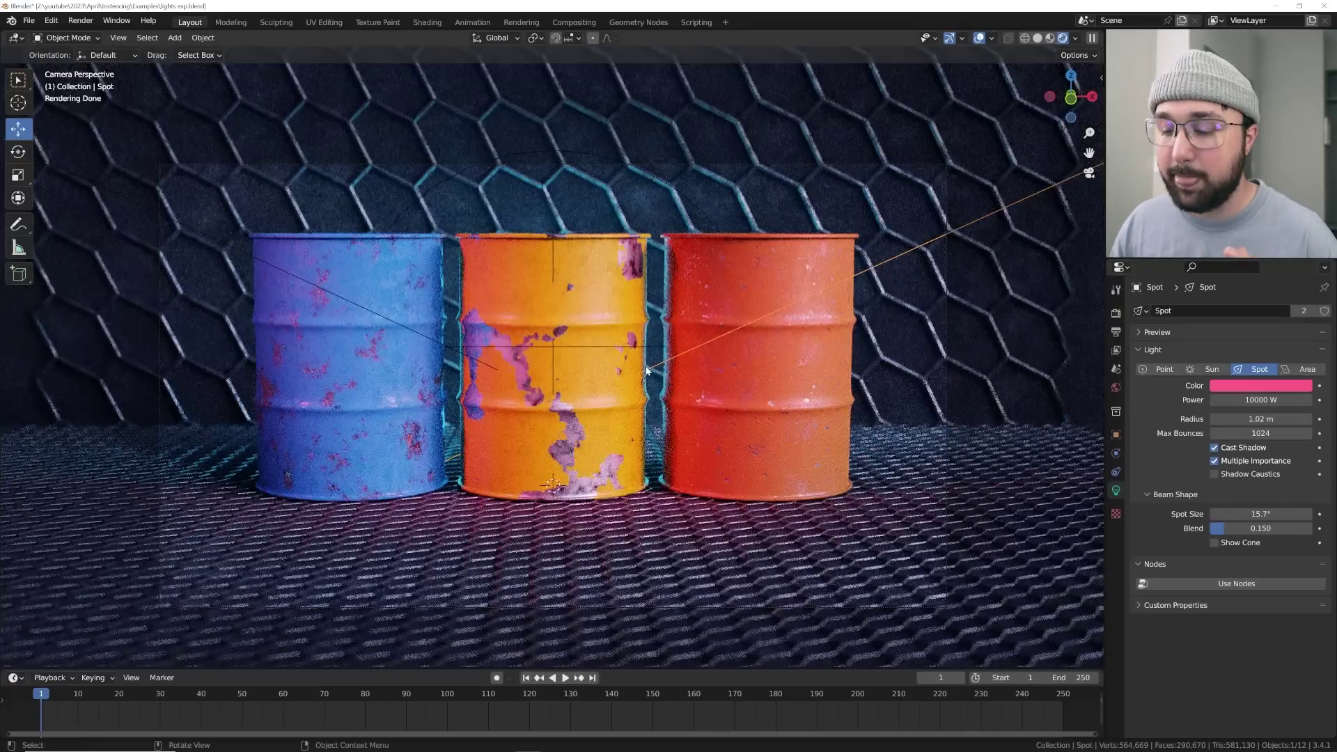